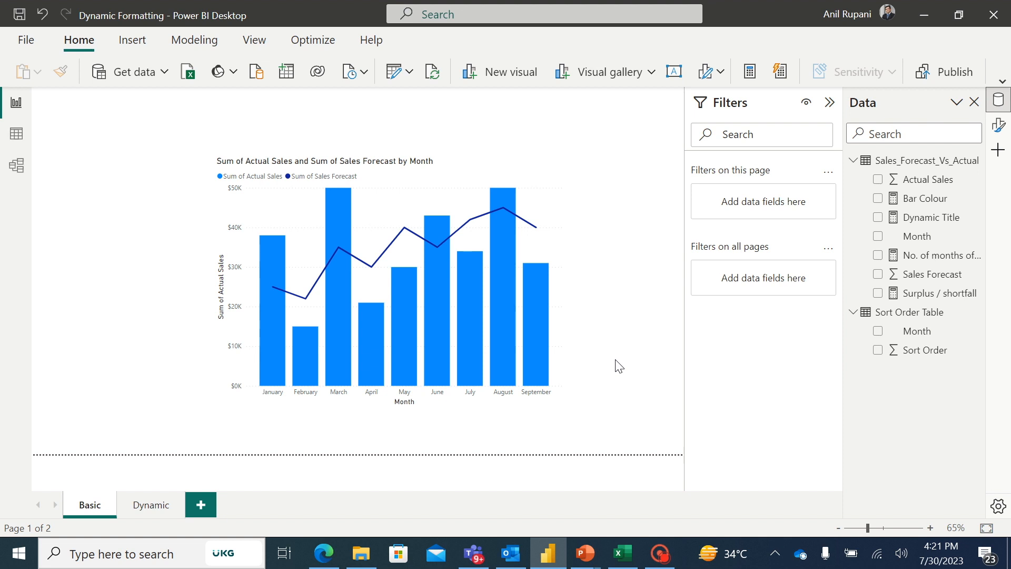
Step: Open the Dynamic page, inspect individual monthly bars in the Forecast Vs Actual Sales chart, and switch to Excel
left_click(149, 506)
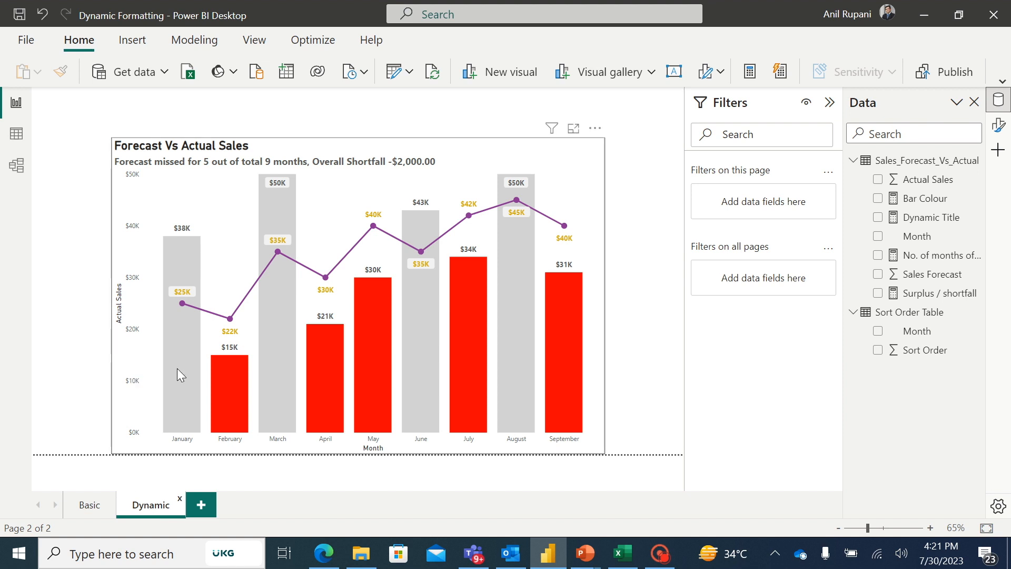
mouse_move(235, 388)
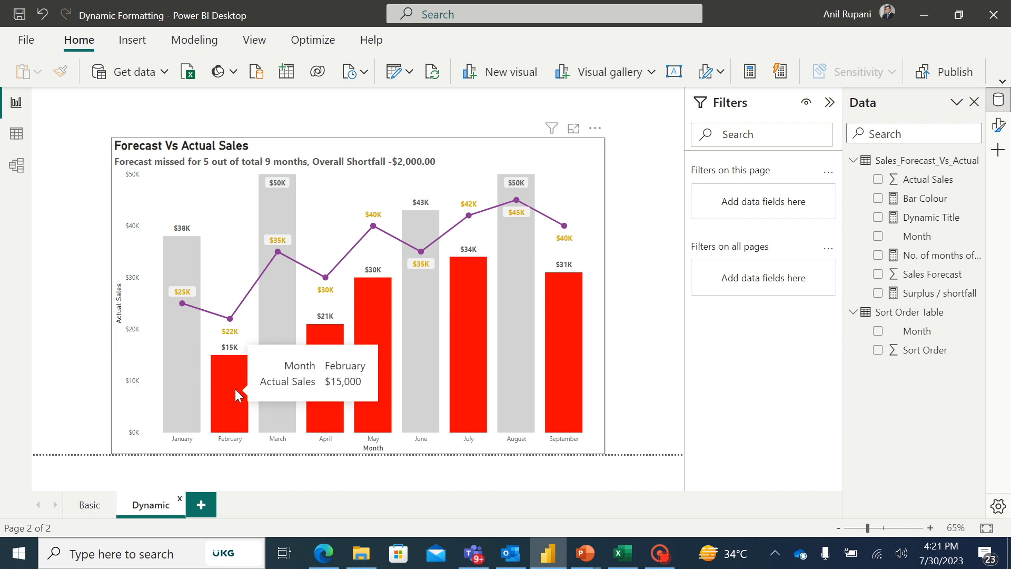
mouse_move(364, 390)
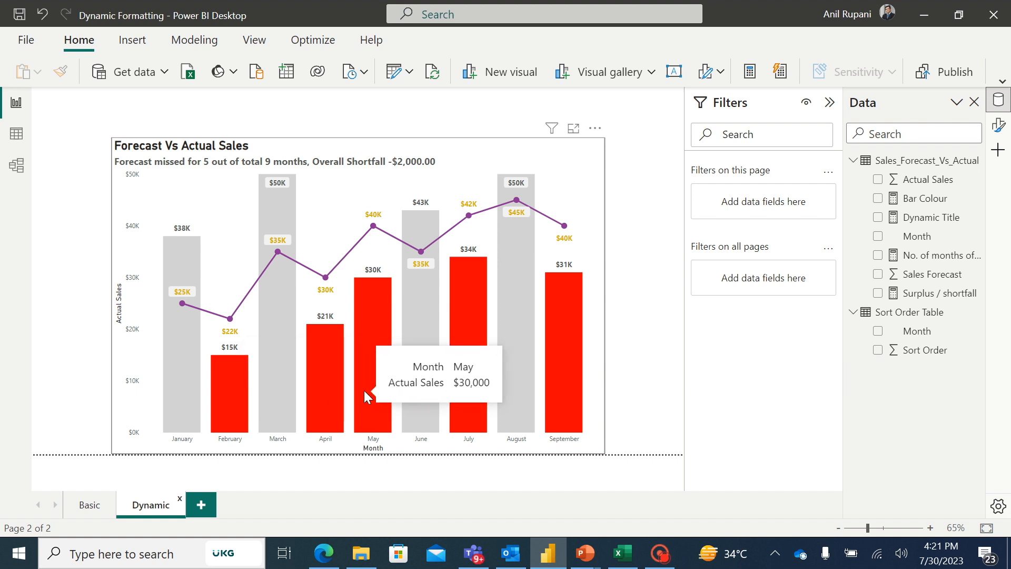
mouse_move(554, 372)
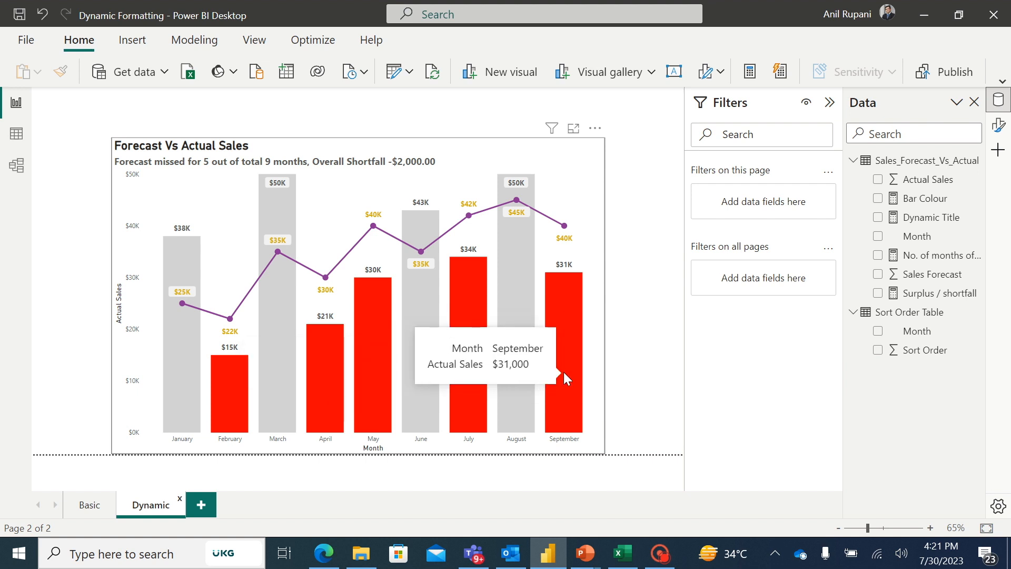
mouse_move(529, 253)
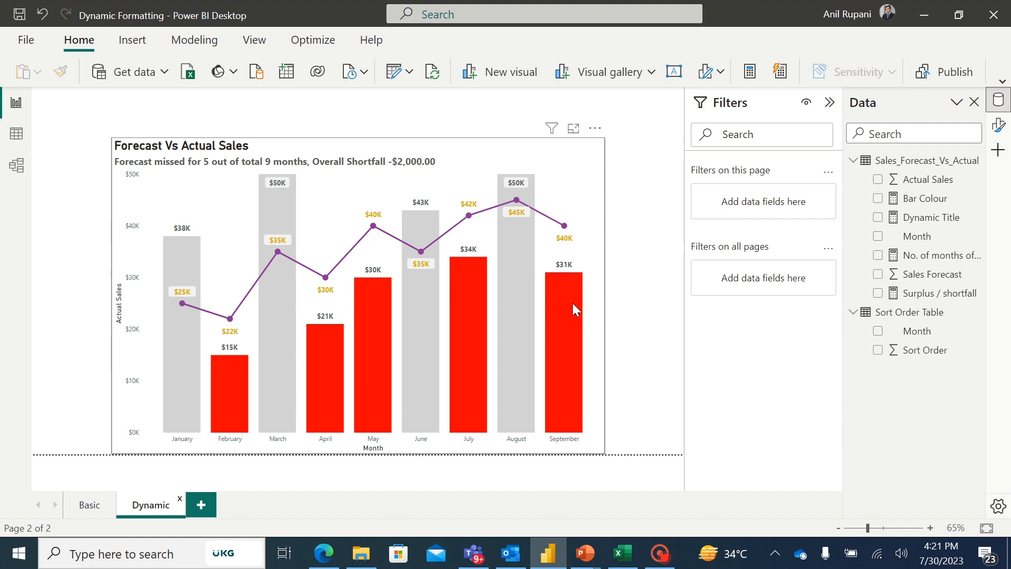
mouse_move(574, 304)
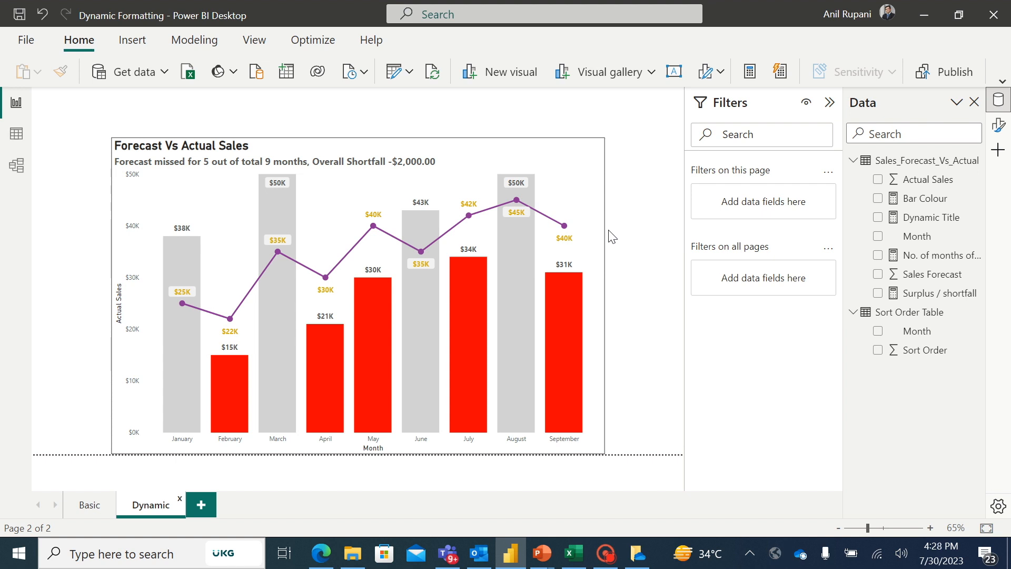
left_click(573, 553)
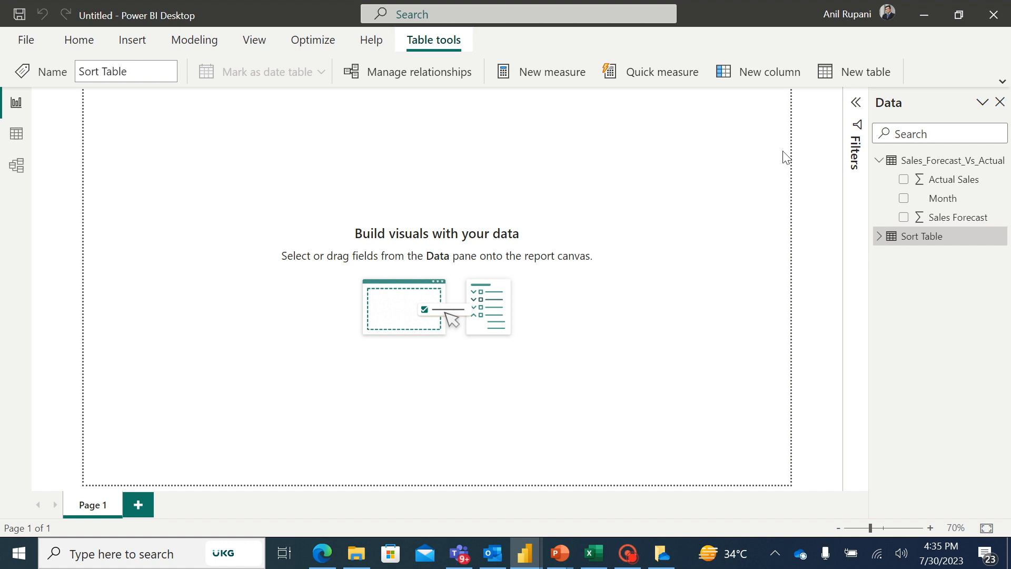
Step: Create a line and stacked column chart of Actual Sales by Month from the Sales_Forecast_Vs_Actual table
left_click_drag(957, 183, 473, 206)
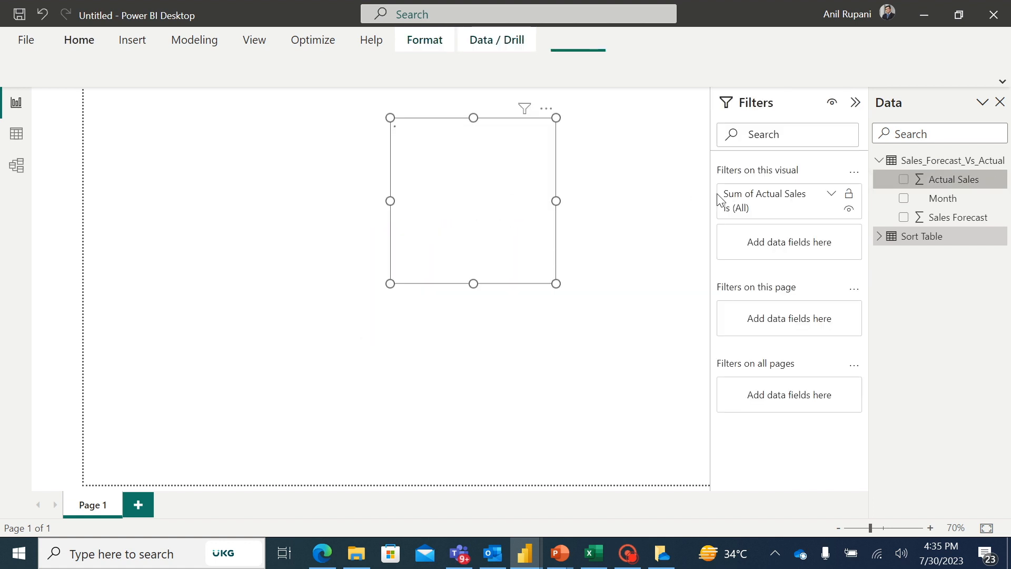
left_click_drag(944, 202, 435, 259)
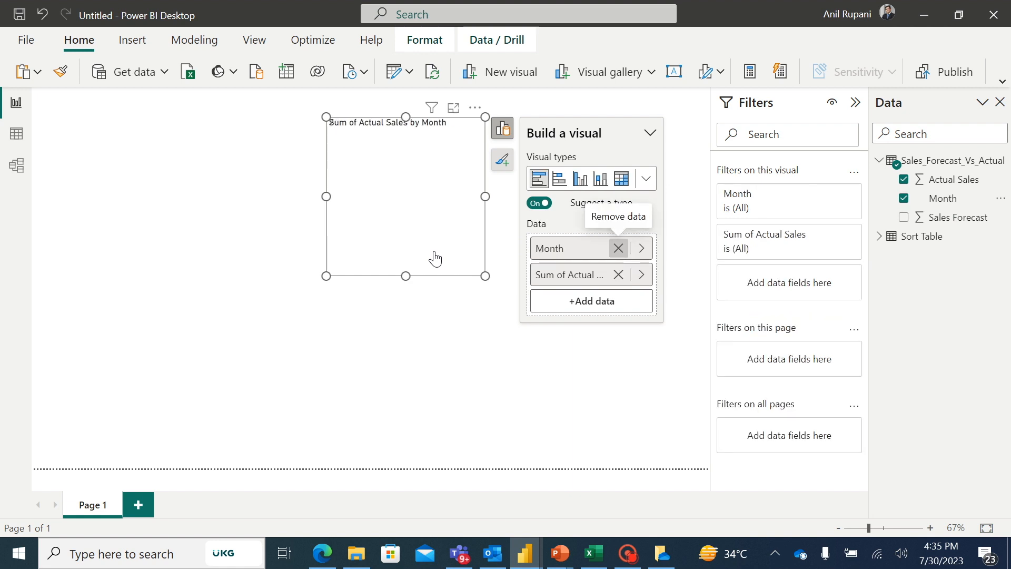
left_click(650, 183)
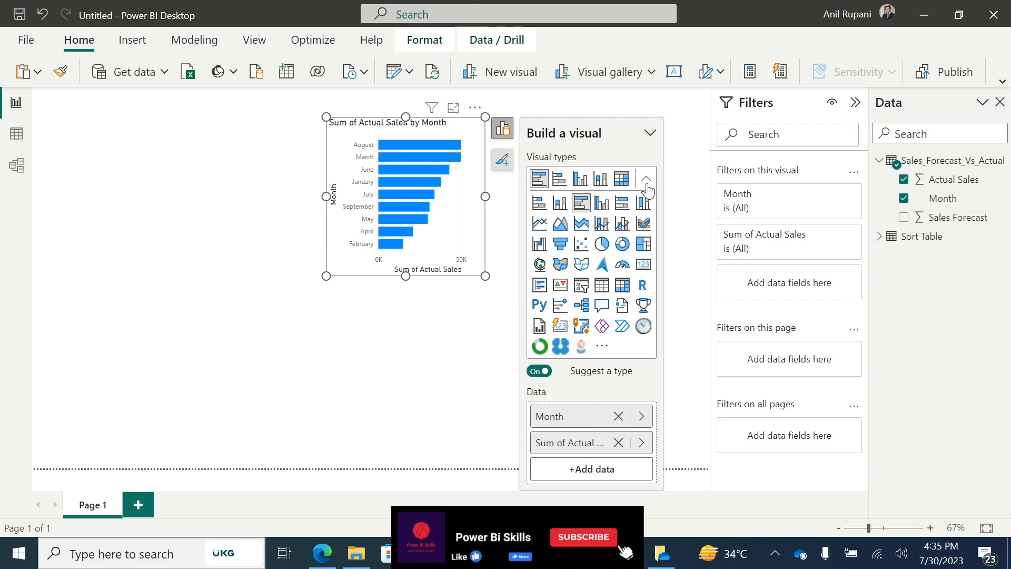
left_click(603, 227)
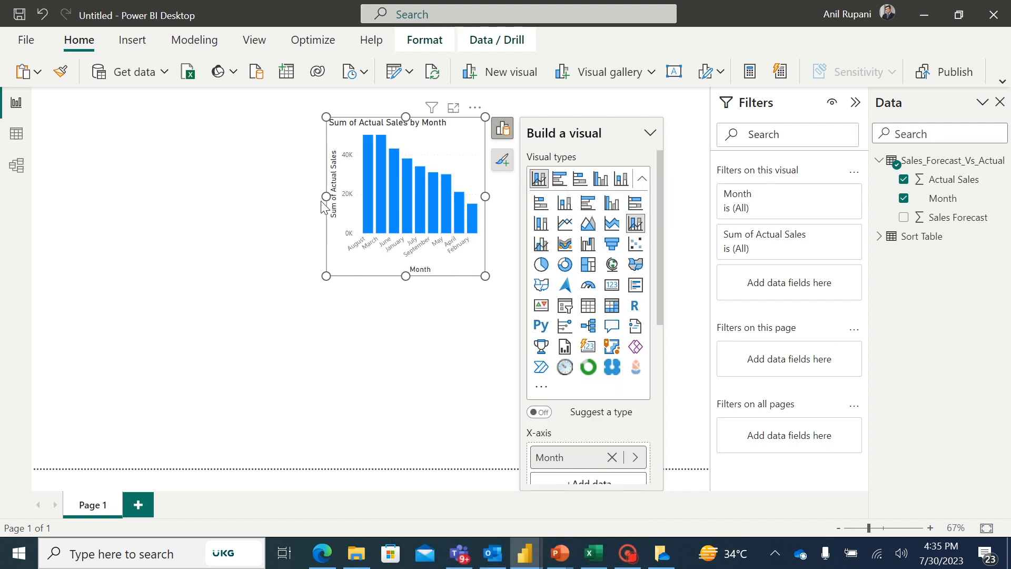
left_click(370, 339)
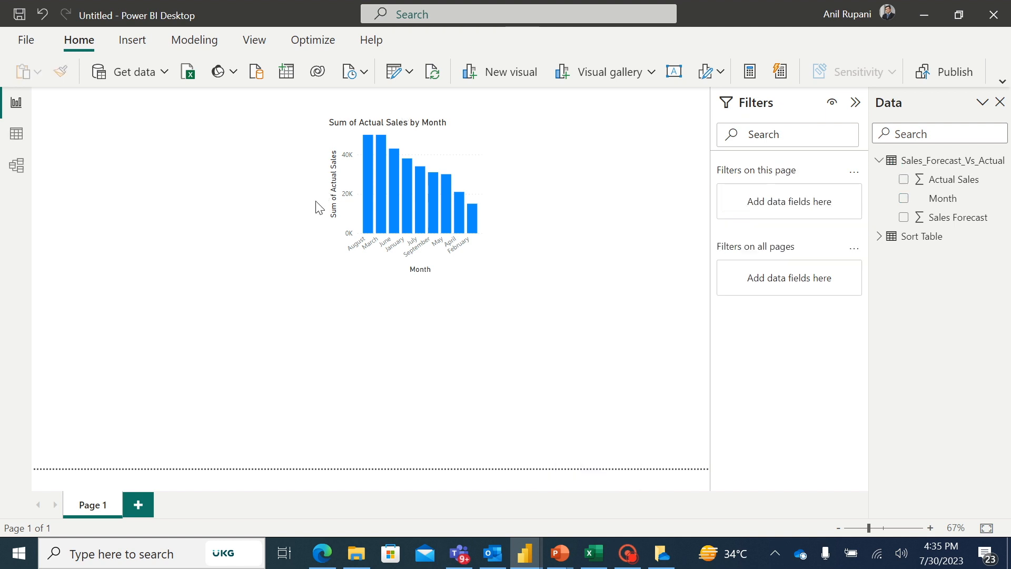
Step: Enlarge the Actual Sales by Month chart on both sides and downward to fill most of the report page
left_click(330, 178)
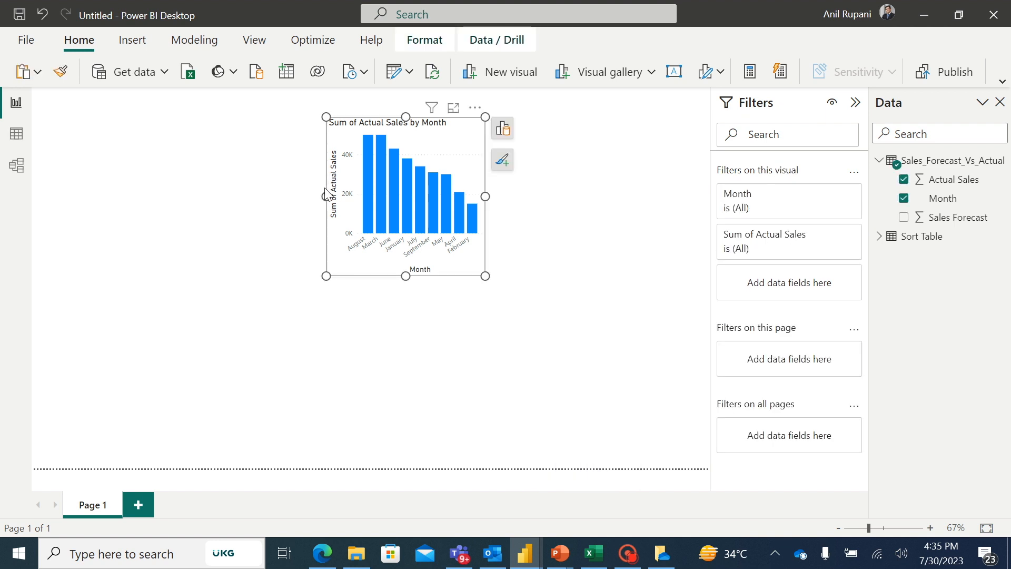
left_click_drag(323, 197, 195, 206)
left_click_drag(484, 196, 566, 209)
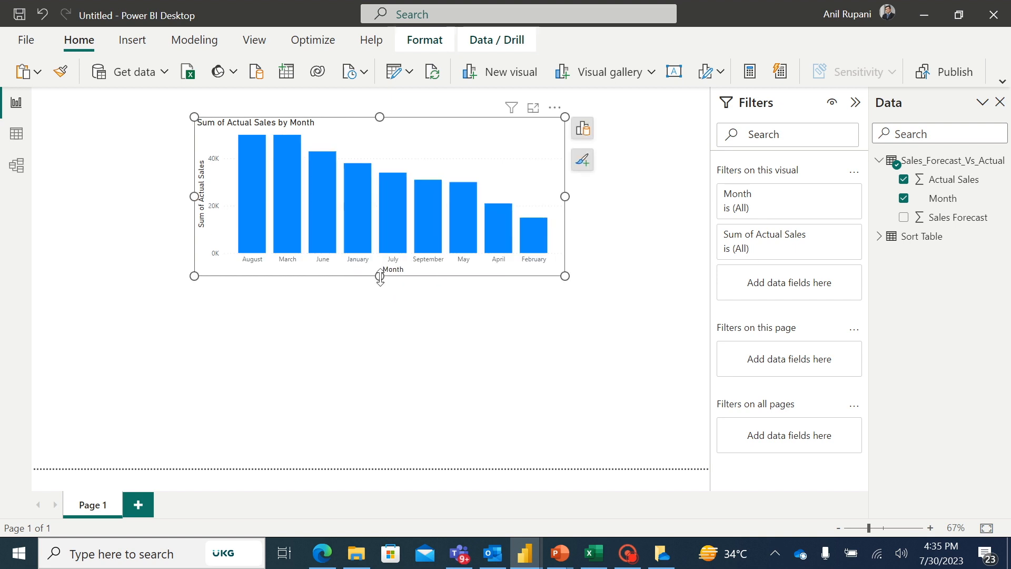
left_click_drag(380, 275, 403, 412)
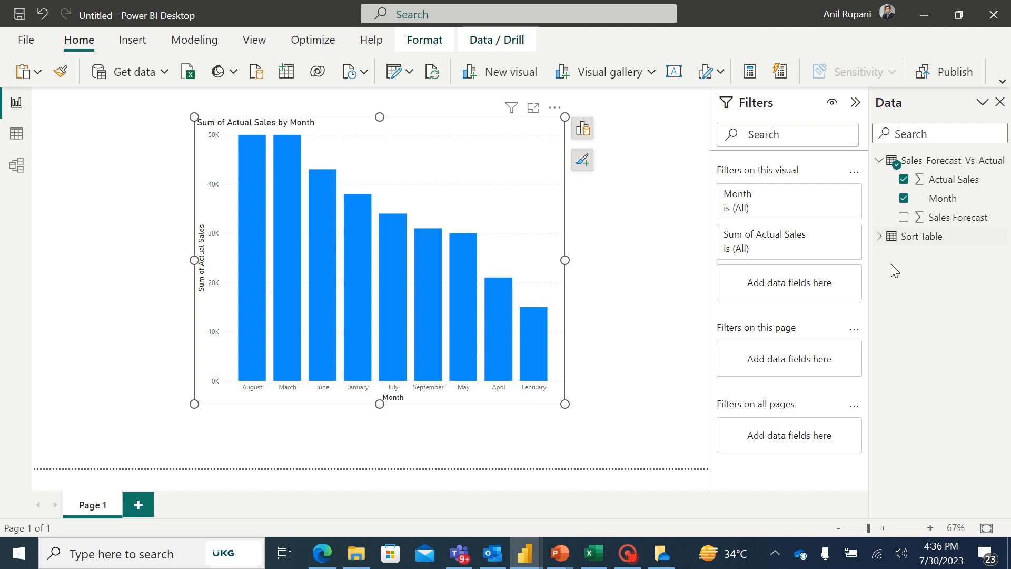
Step: Replace the chart's Month field from Sales_Forecast_Vs_Actual with the Month field from Sort Table
mouse_move(881, 244)
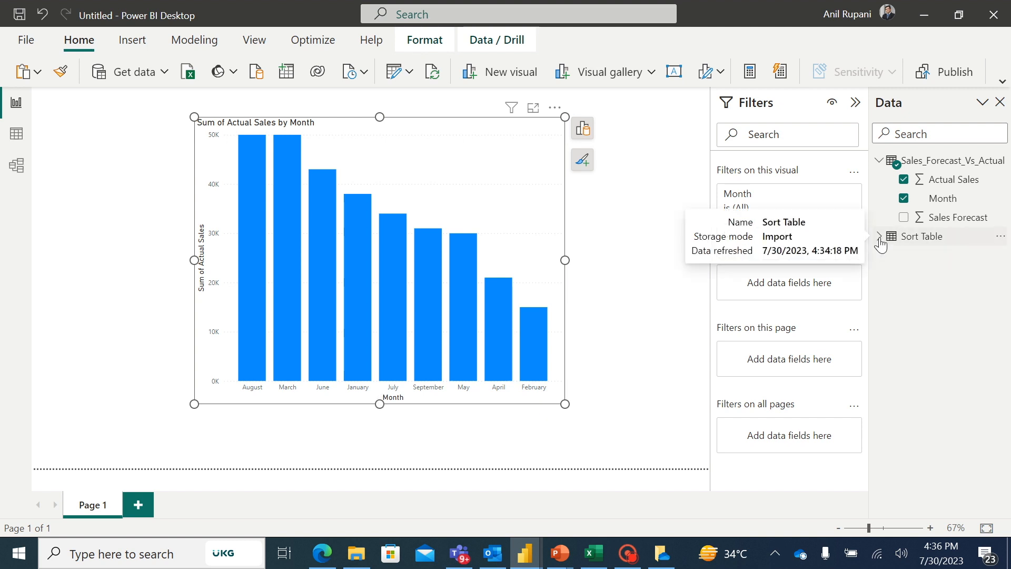
left_click(879, 236)
left_click(904, 199)
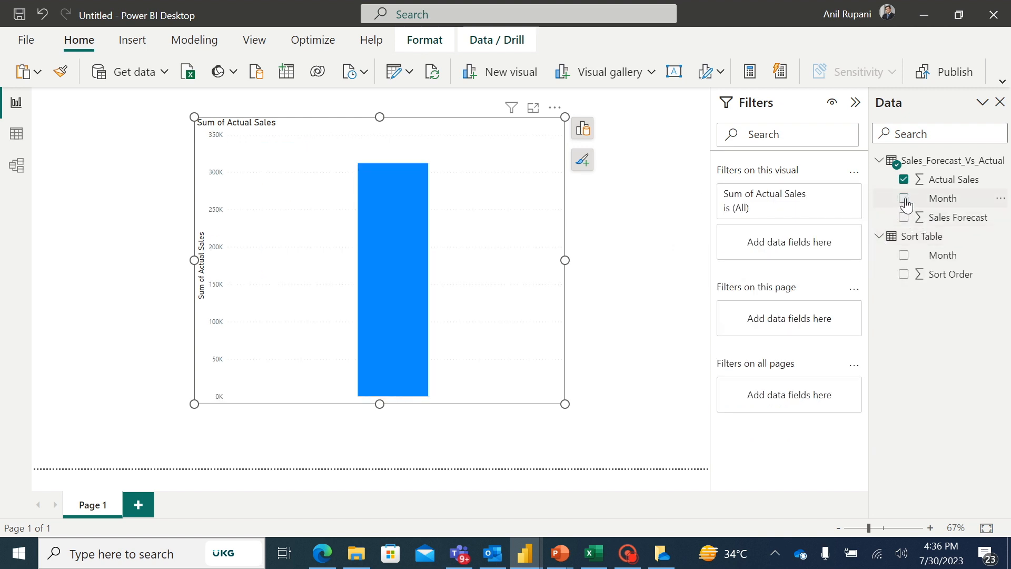
left_click(904, 255)
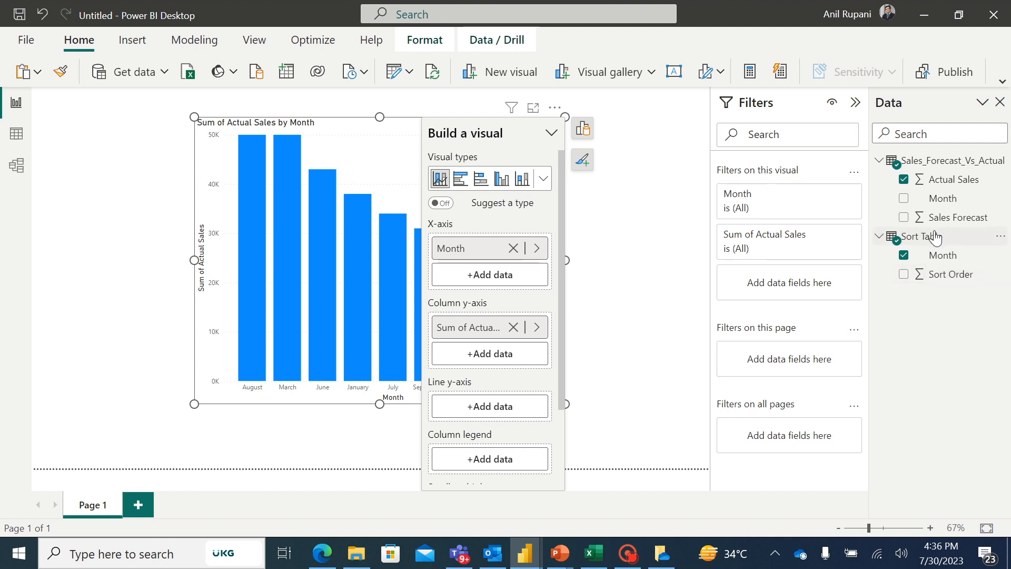
Step: Set the Month column of Sort Table to sort by the Sort Order column
left_click(16, 134)
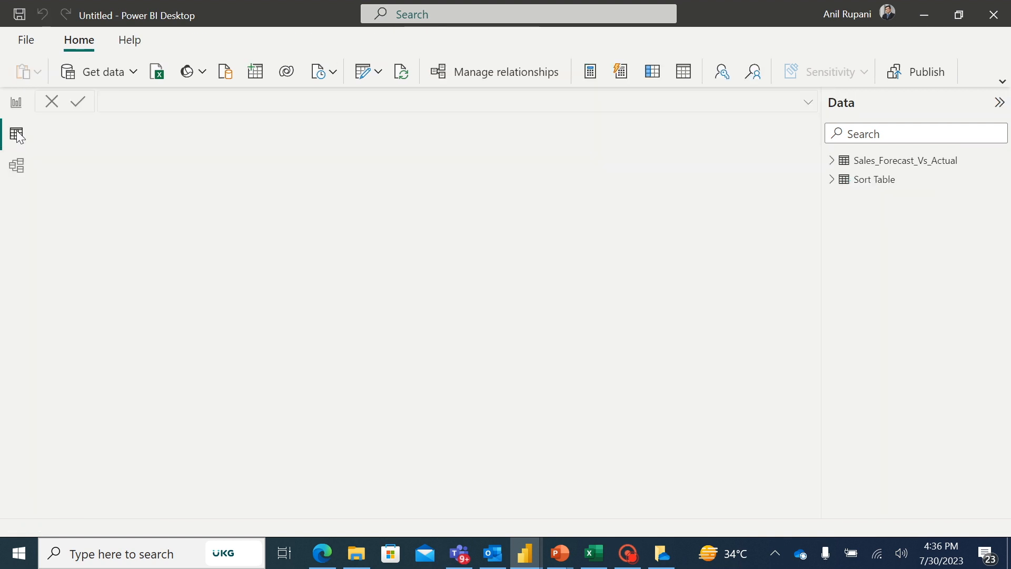
left_click(852, 180)
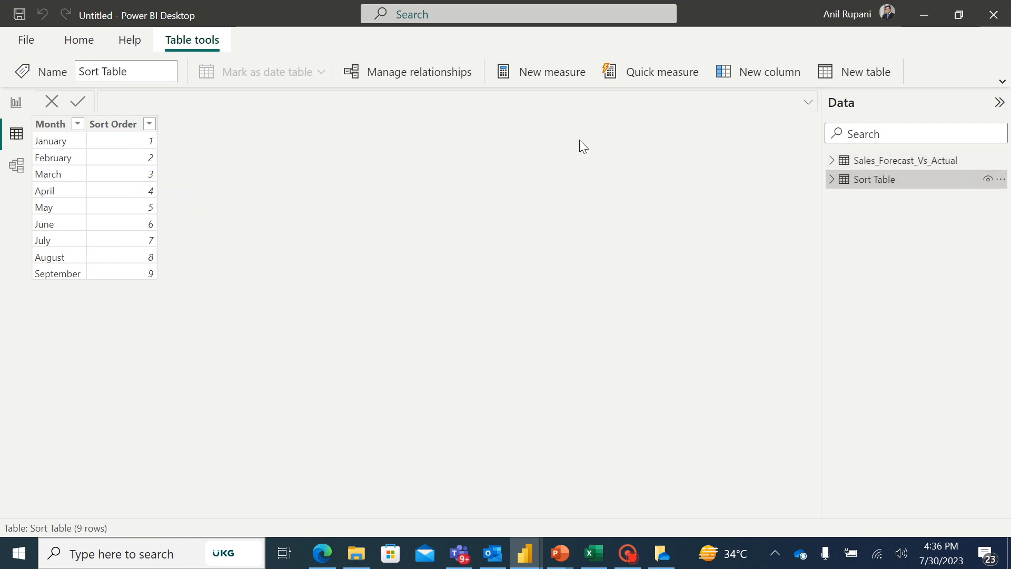
left_click(53, 127)
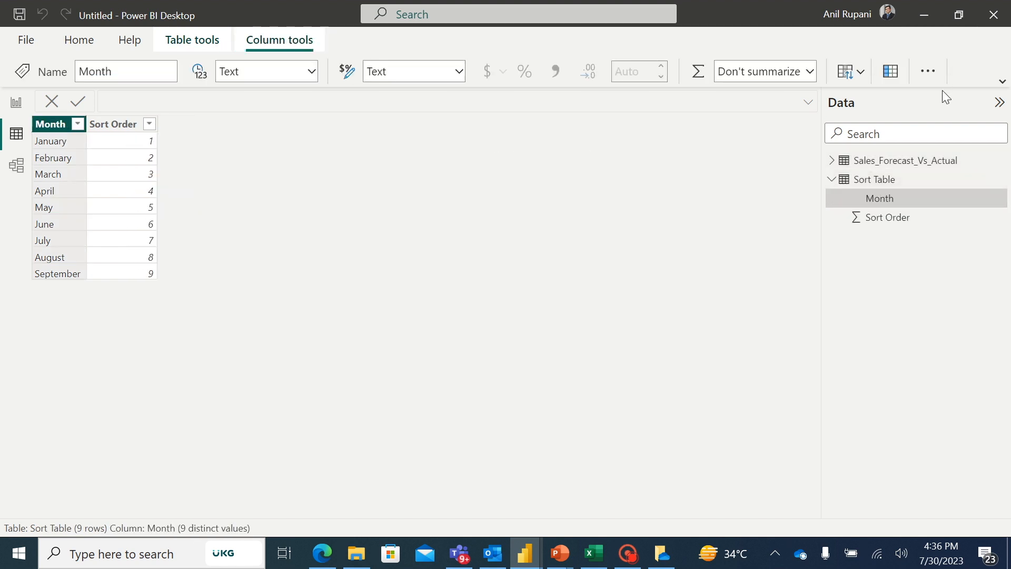
left_click(861, 66)
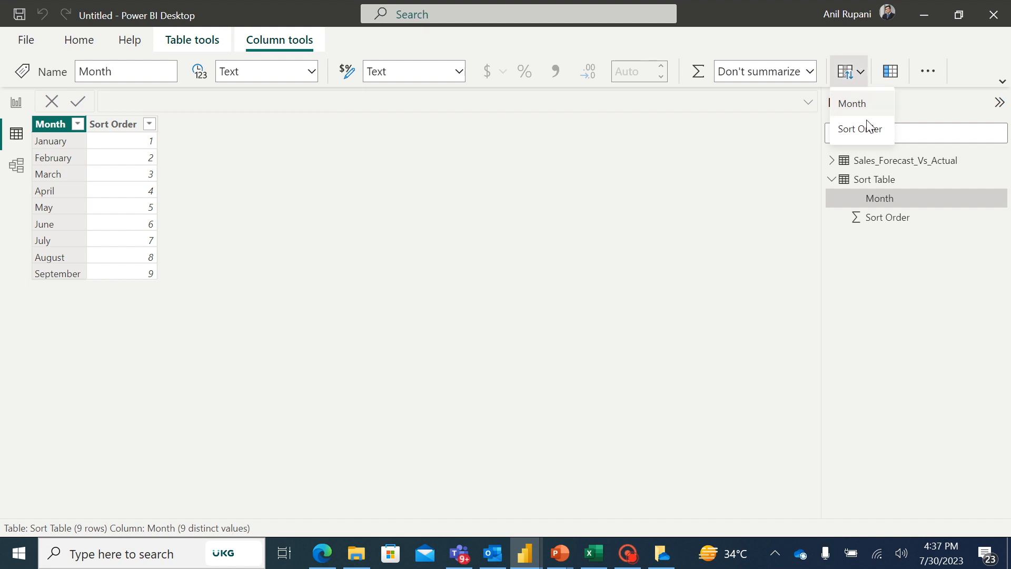
left_click(865, 135)
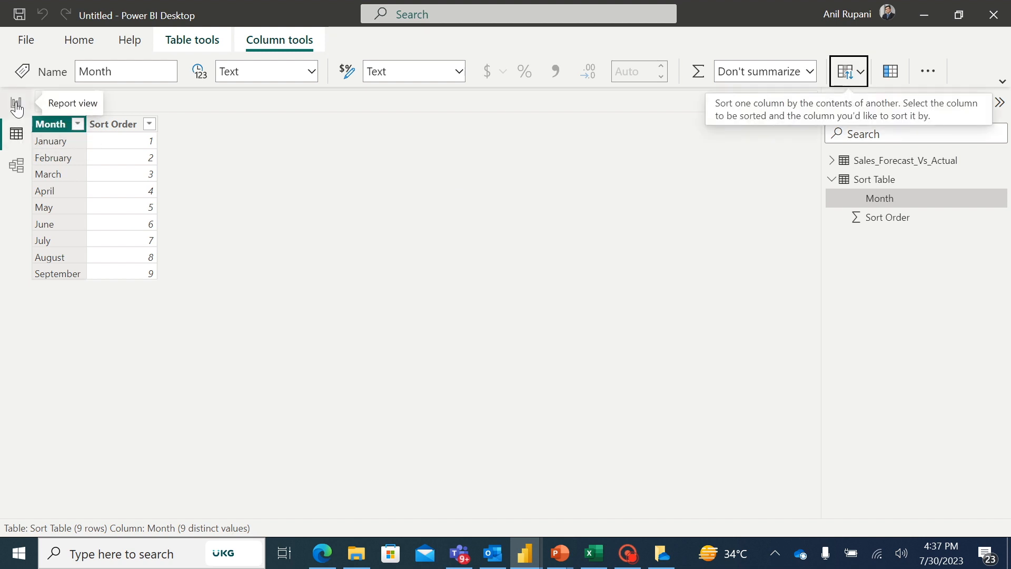
Step: Return to the report and sort the chart's axis by Month in ascending order
left_click(16, 105)
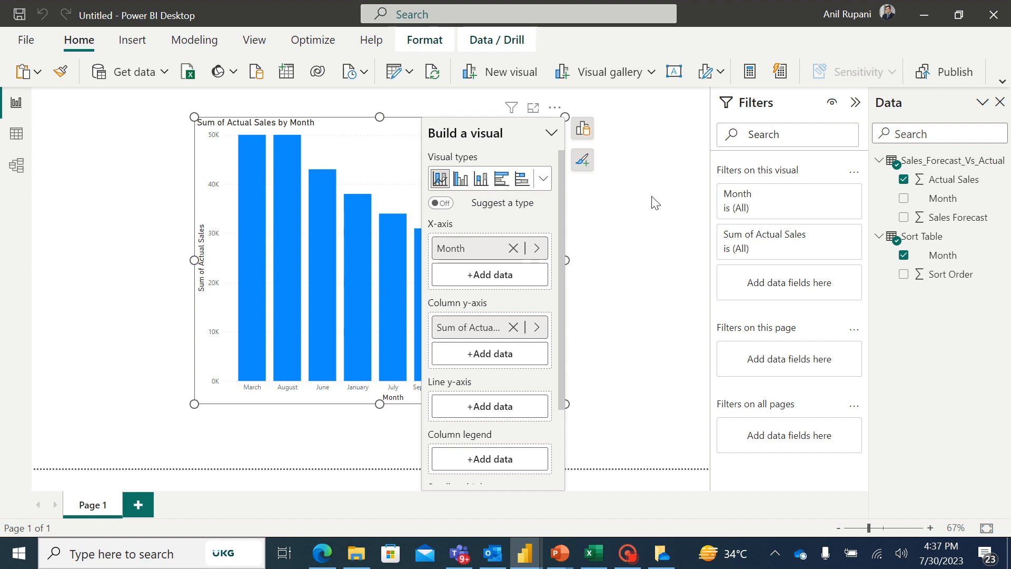
left_click(555, 108)
mouse_move(649, 204)
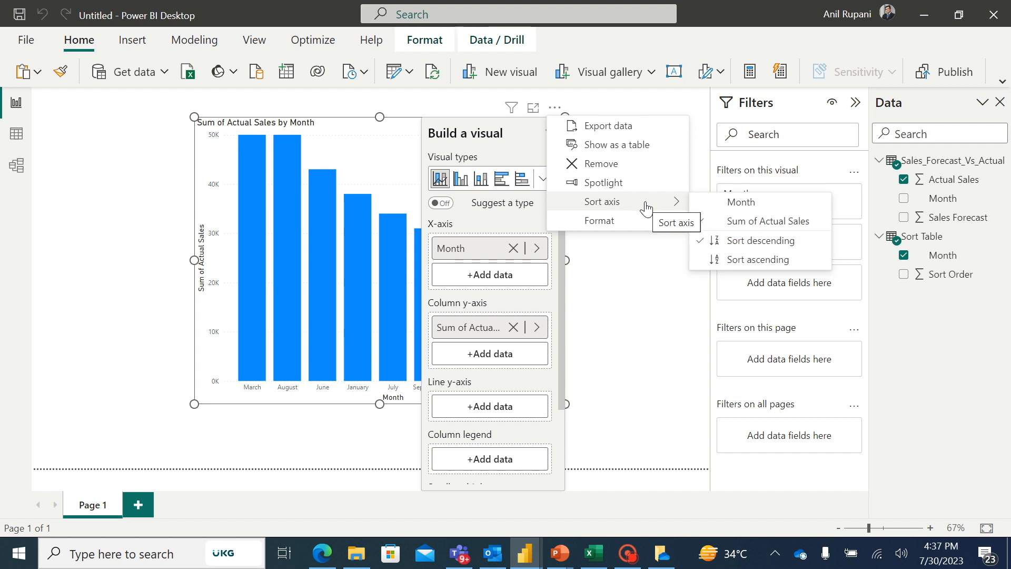
left_click(742, 205)
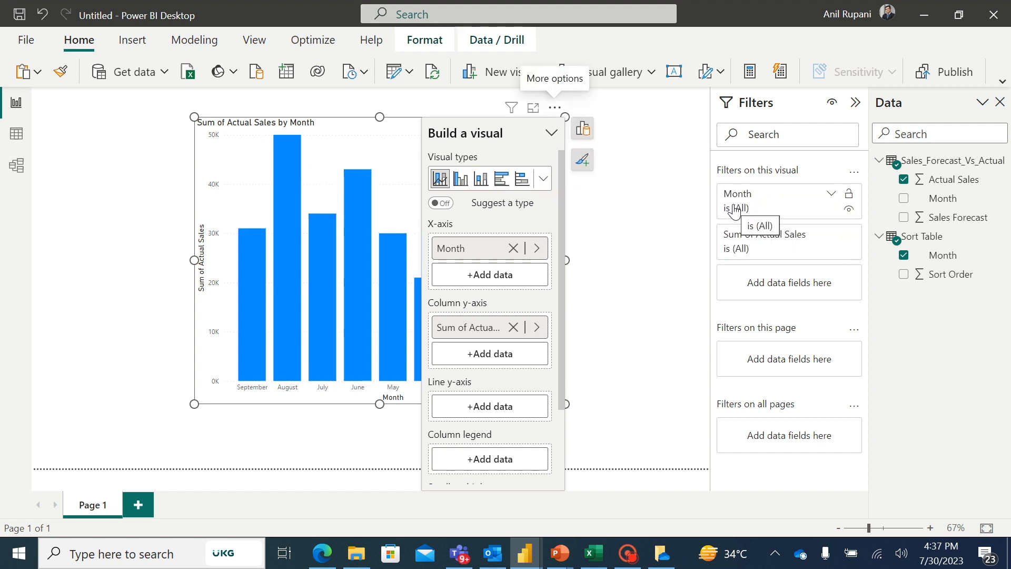
left_click(555, 111)
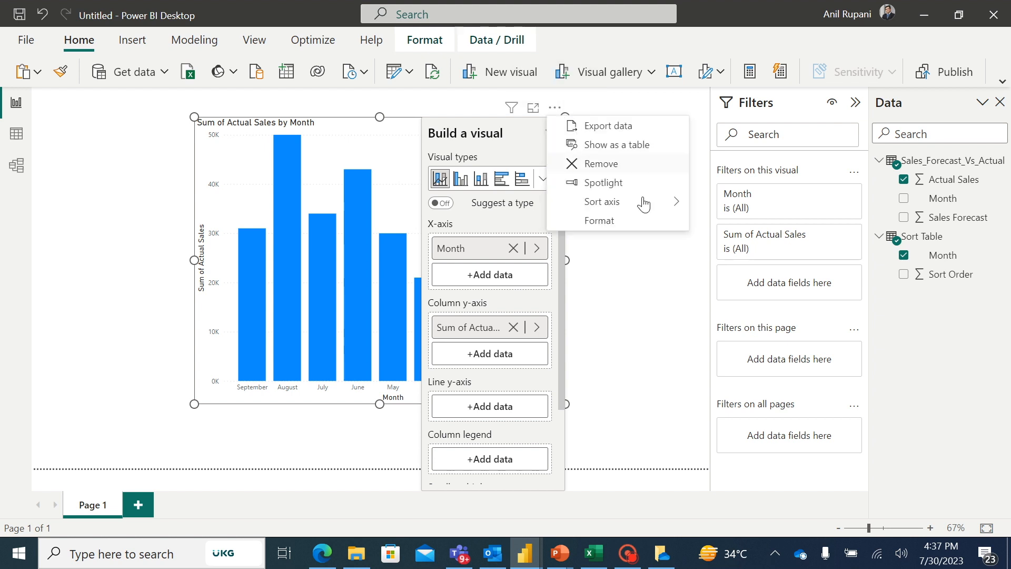
mouse_move(662, 201)
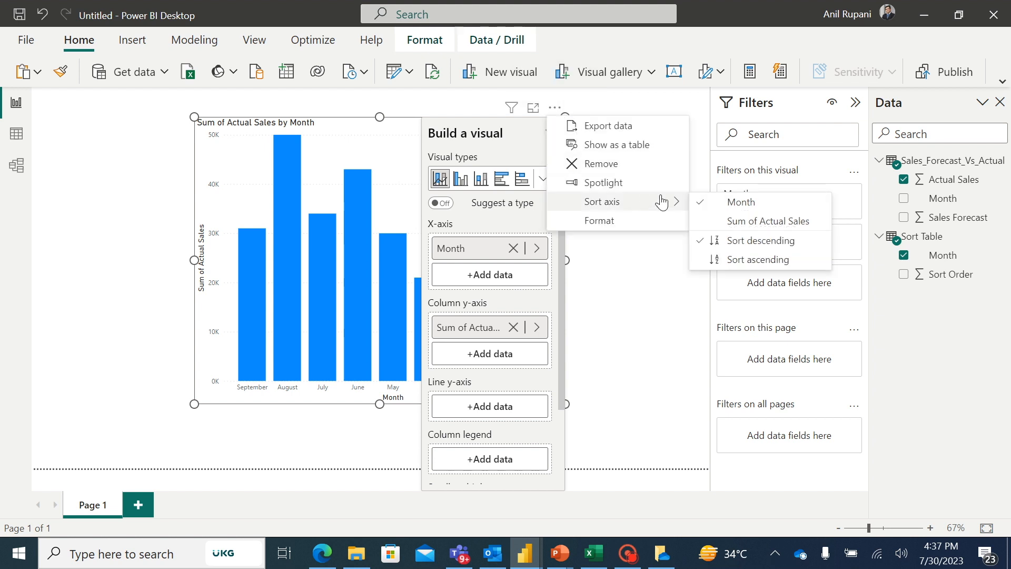
left_click(703, 261)
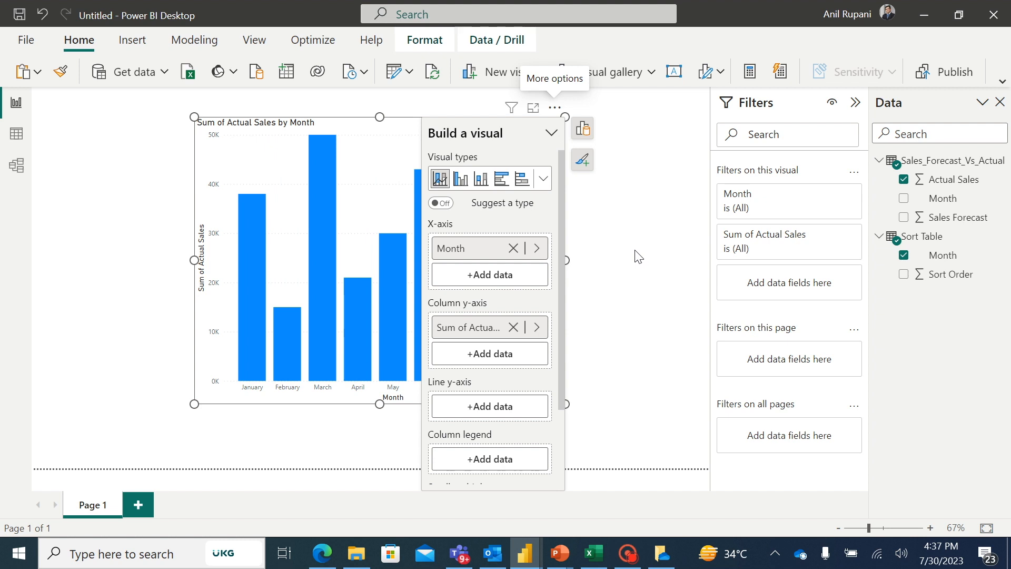
left_click(637, 256)
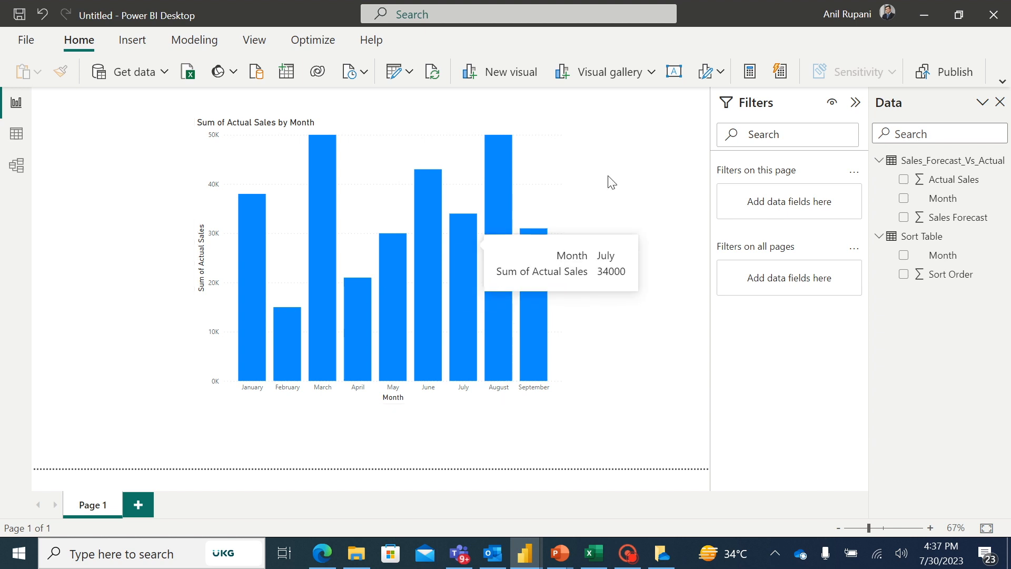
Step: Add Sales Forecast from Sales_Forecast_Vs_Actual to the chart's line y-axis
left_click(556, 154)
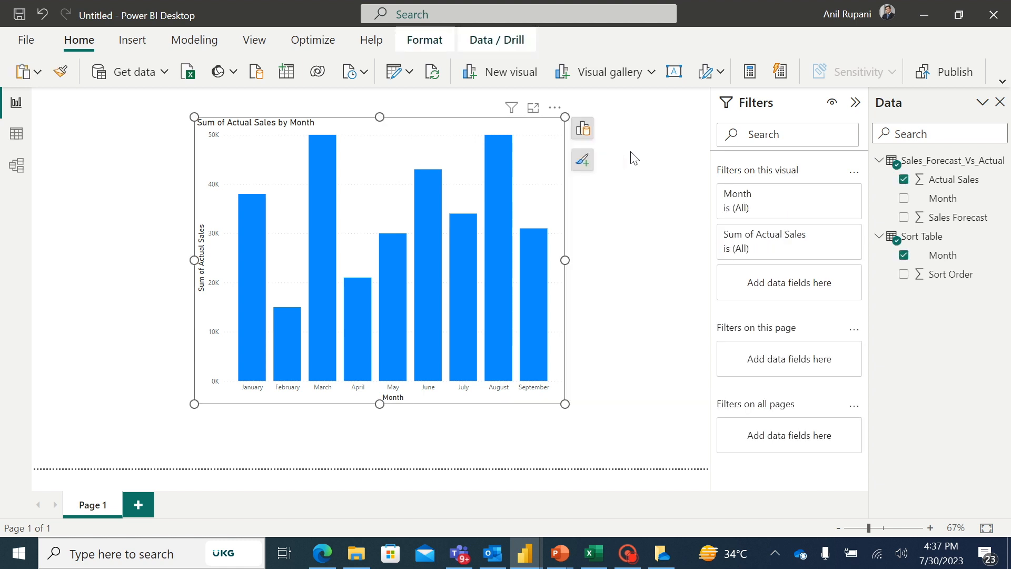
left_click(583, 129)
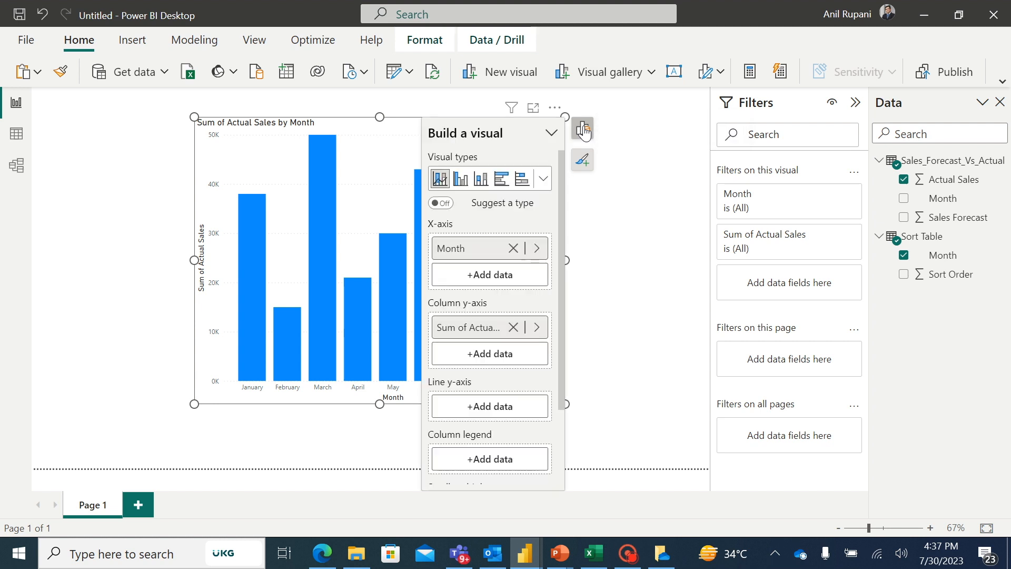
left_click(503, 409)
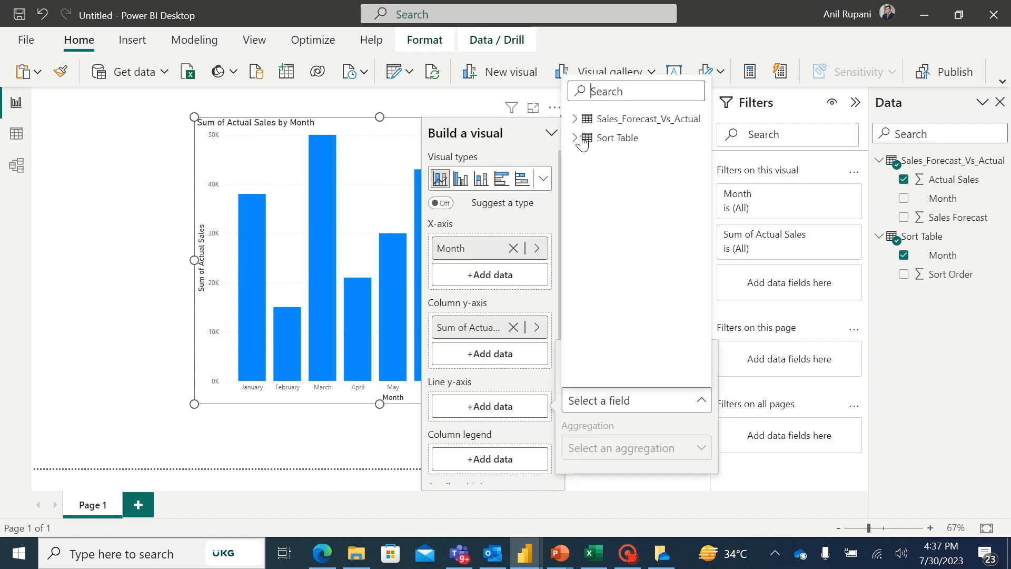
left_click(575, 120)
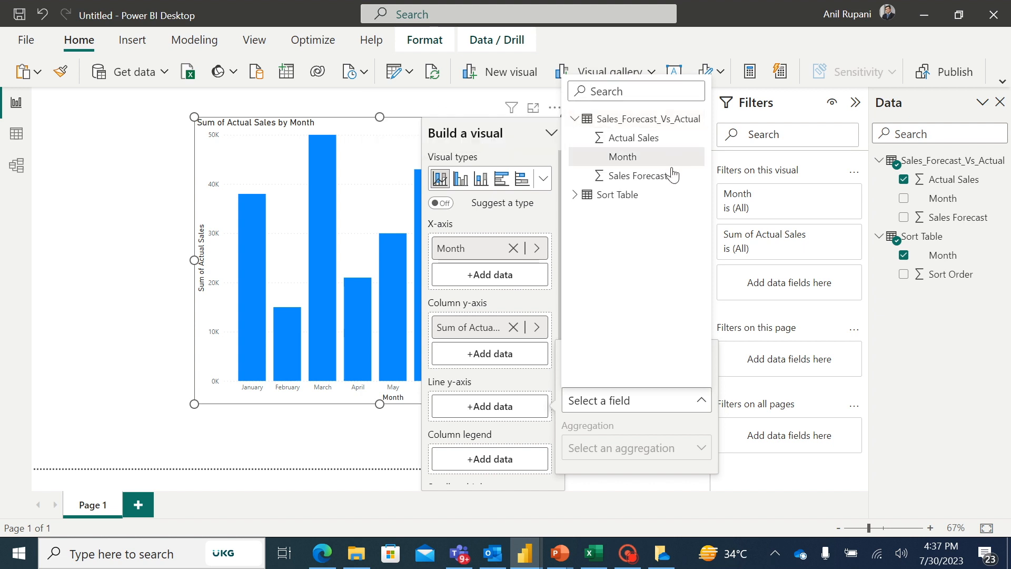
left_click(638, 176)
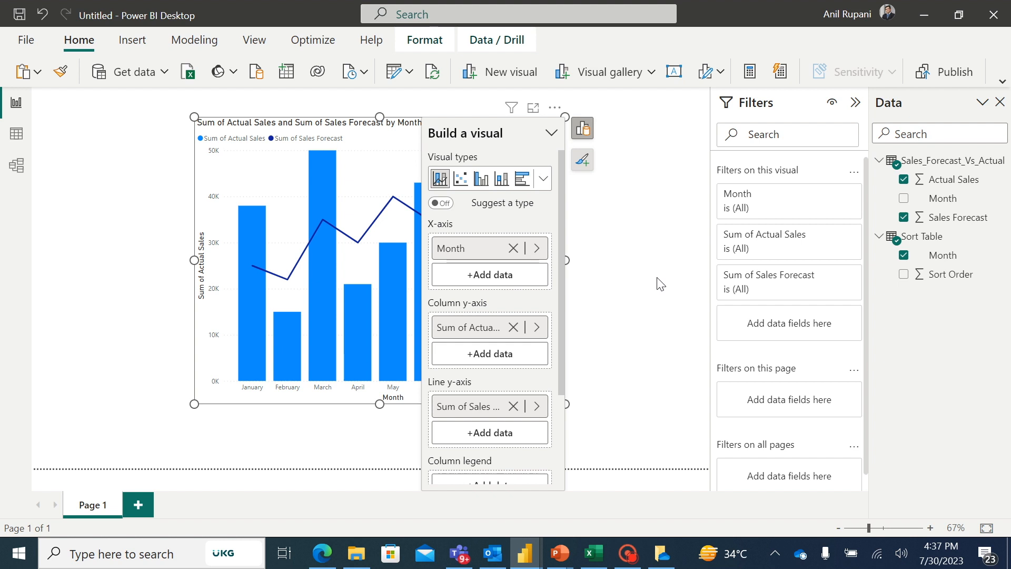
Step: Create a new measure named Bar Color in the Sales_Forecast_Vs_Actual table and start its formula with an IF function
left_click(286, 424)
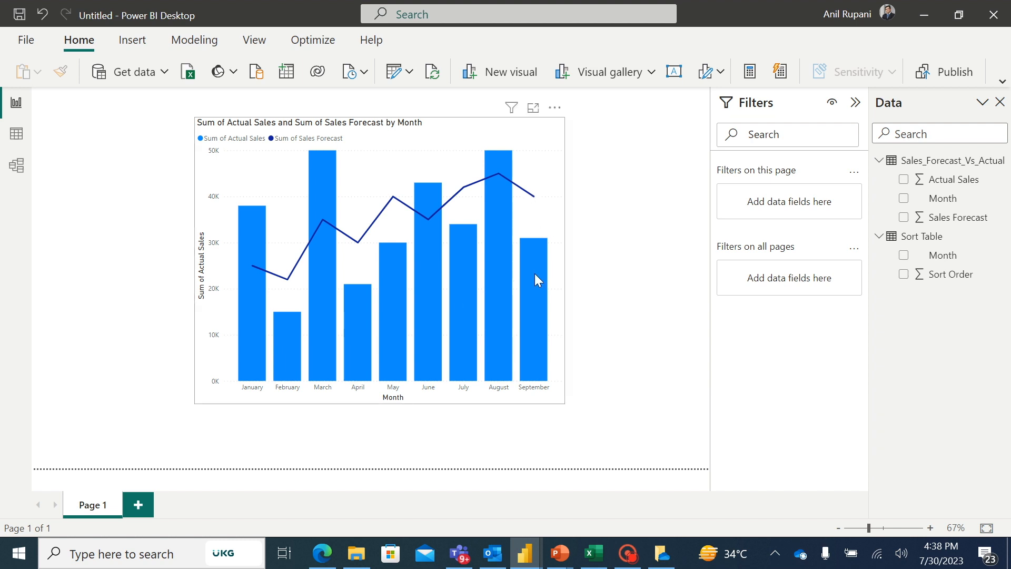
mouse_move(535, 274)
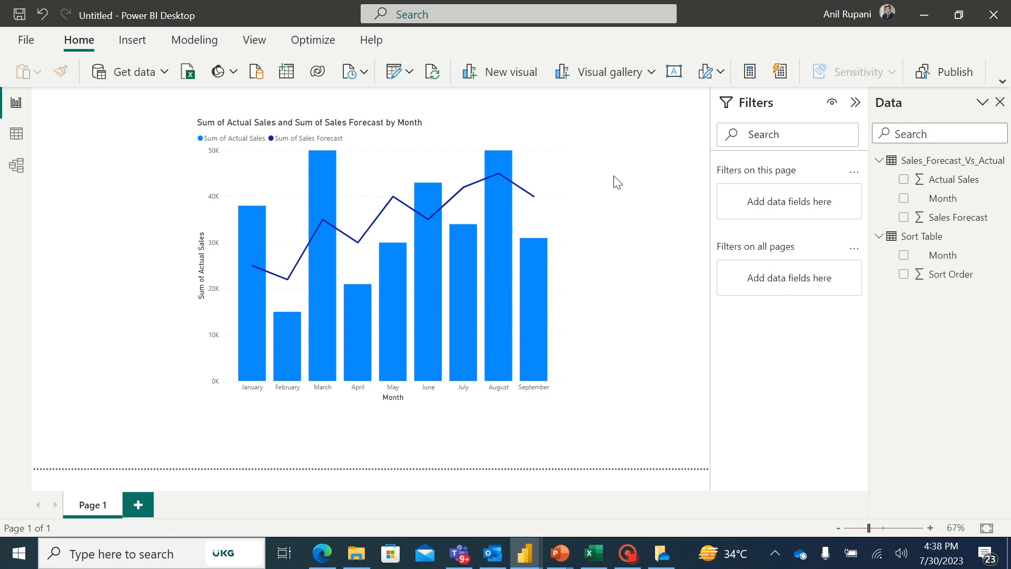
left_click(1003, 165)
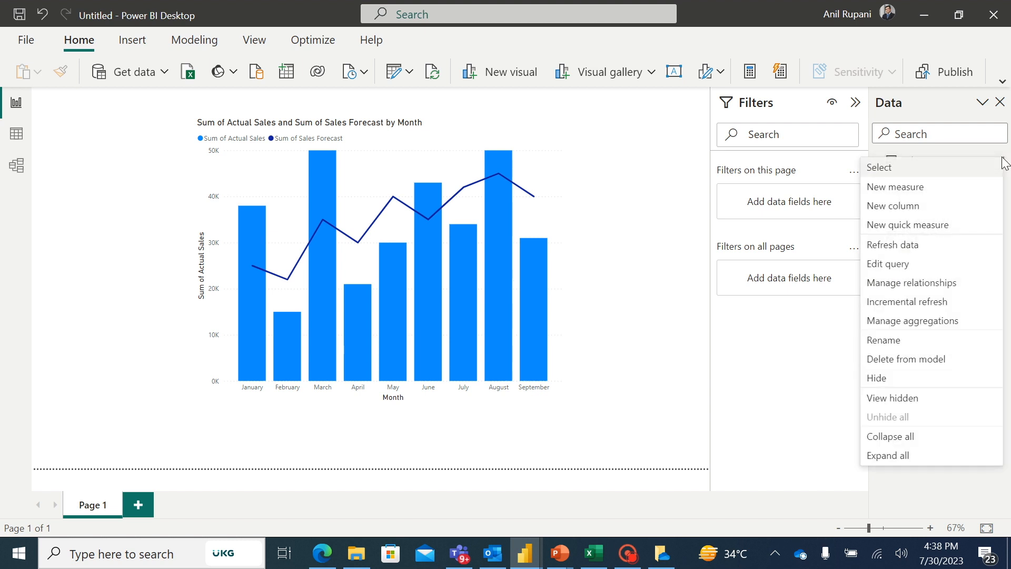
key("Escape")
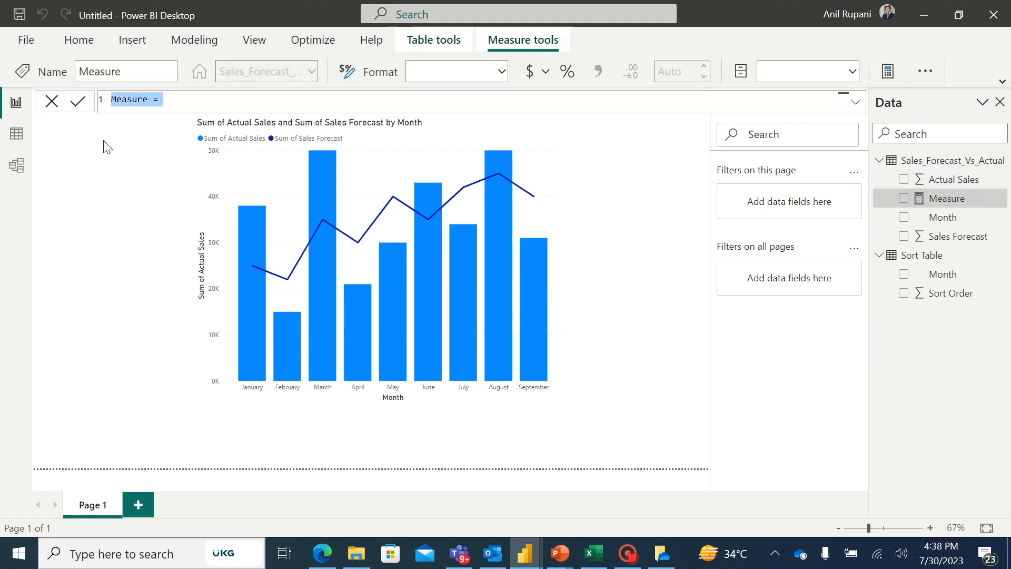
key("BackSpace")
type("Ba")
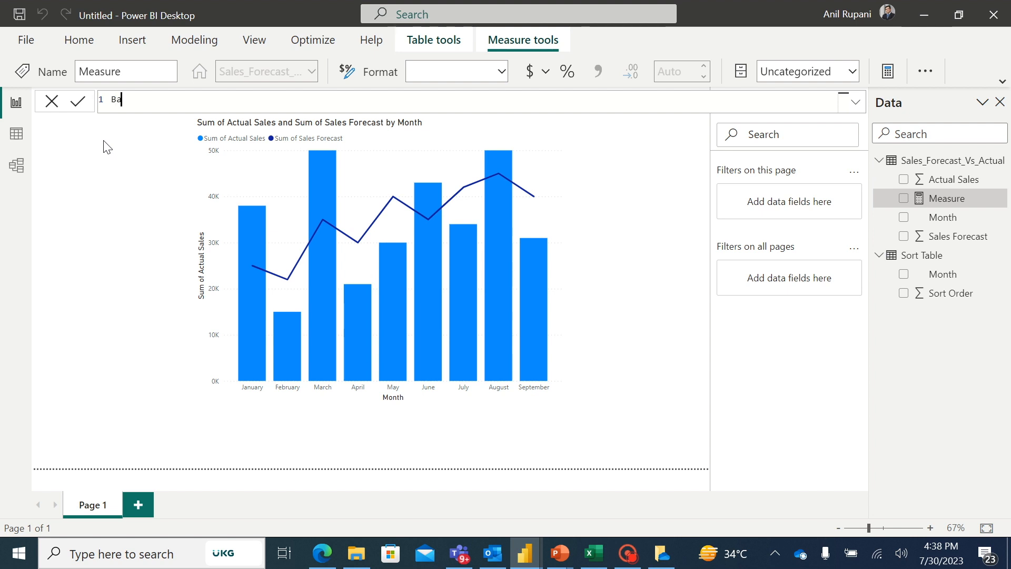
type("r Color")
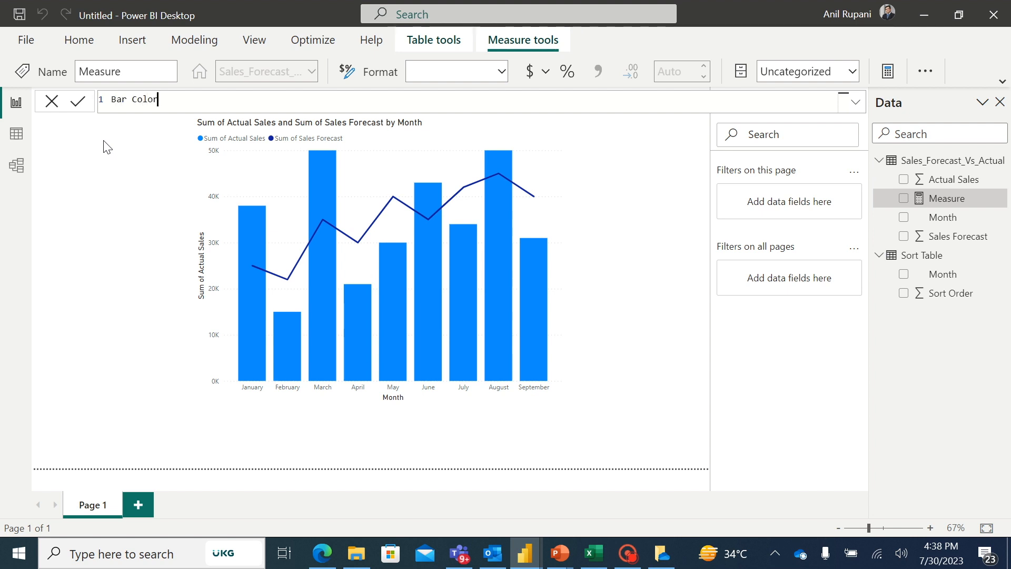
type(" = if")
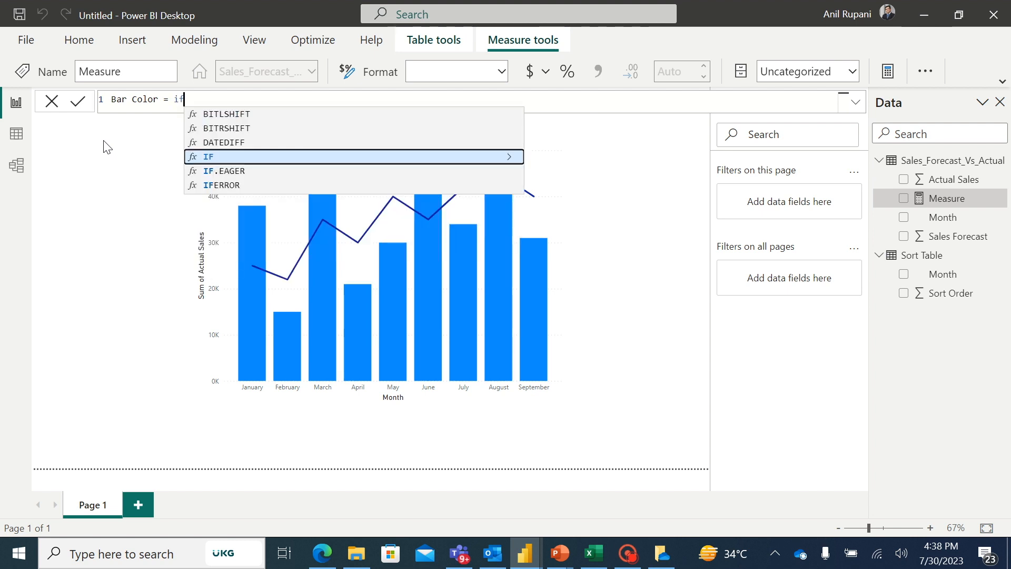
type("(")
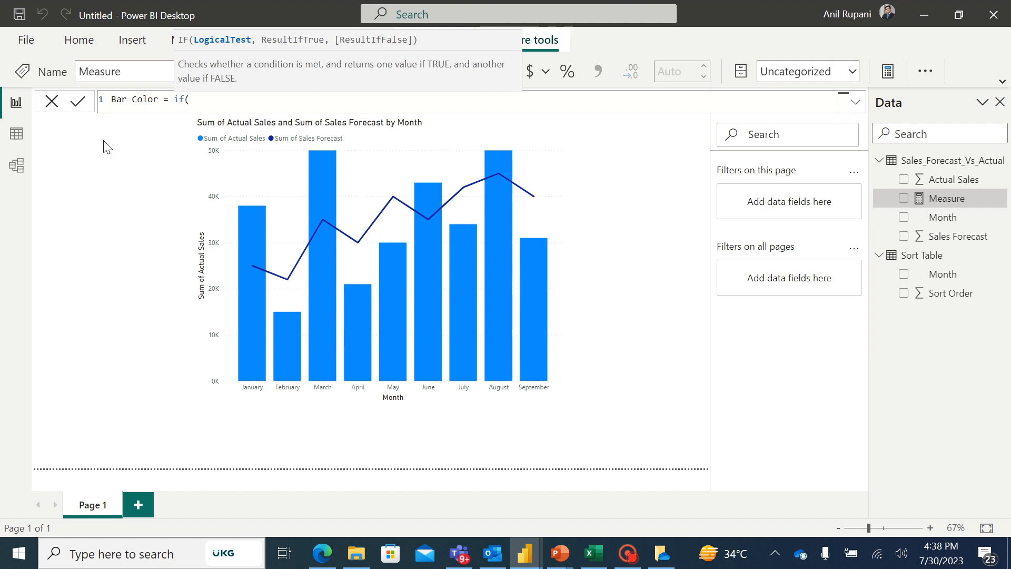
Step: Enter the IF test as sum(Sales_Forecast_Vs_Actual[Actual Sales]) < sum(Sales_Forecast_Vs_Actual[Sales Forecast])
type("sum")
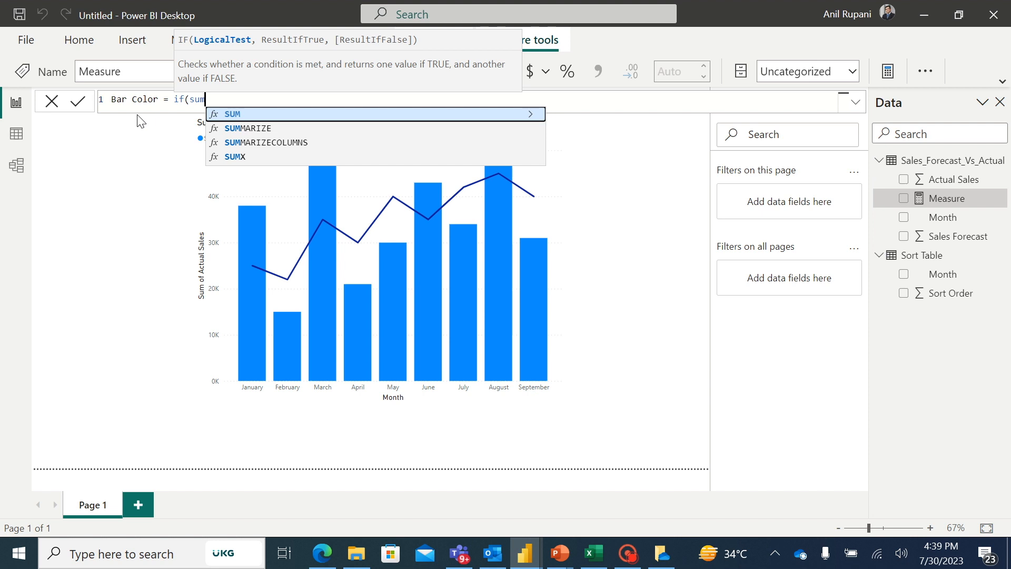
type("(")
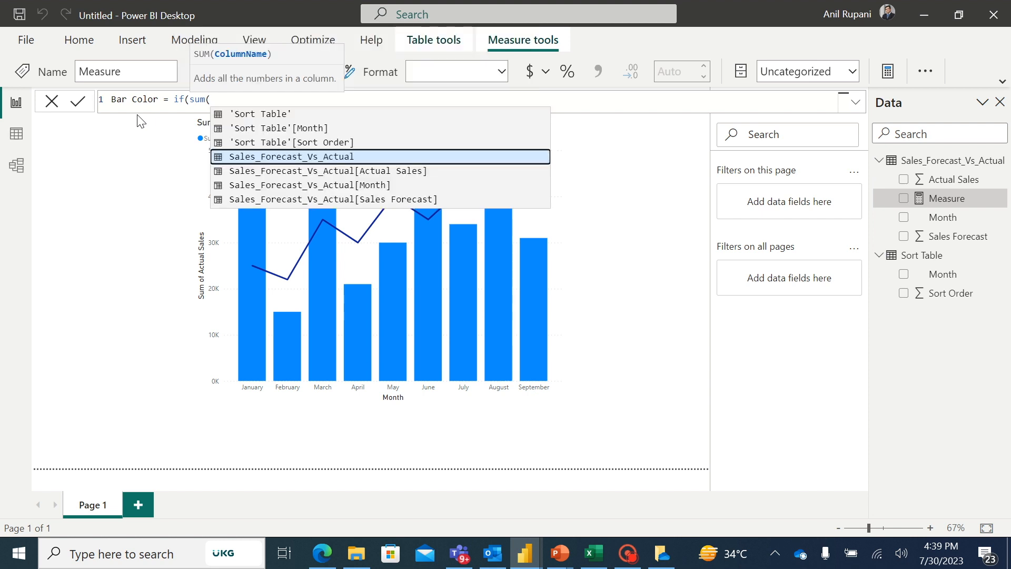
left_click(404, 176)
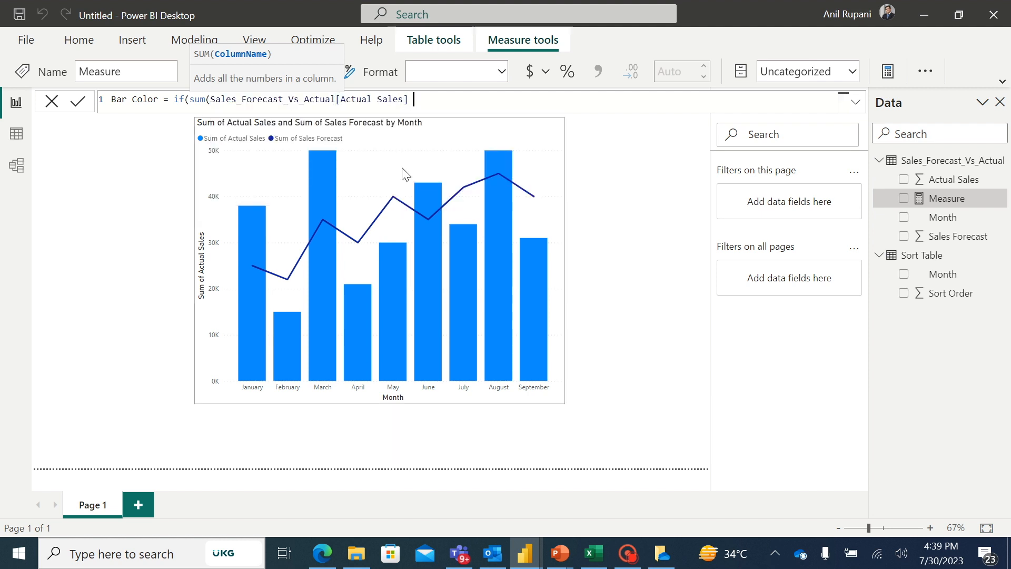
type("<")
key("Left")
key("Left")
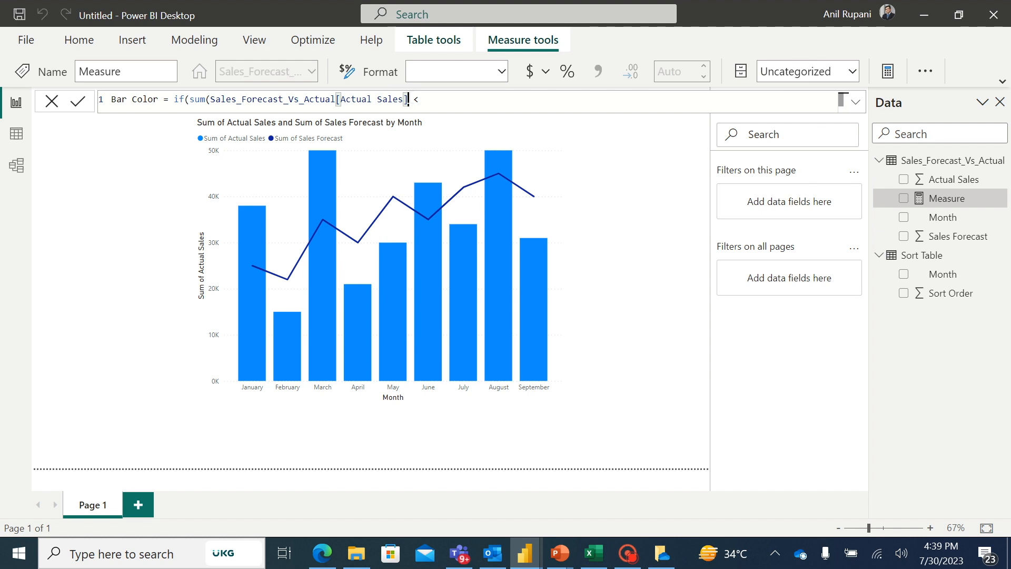
type(")")
key("End")
type("sum")
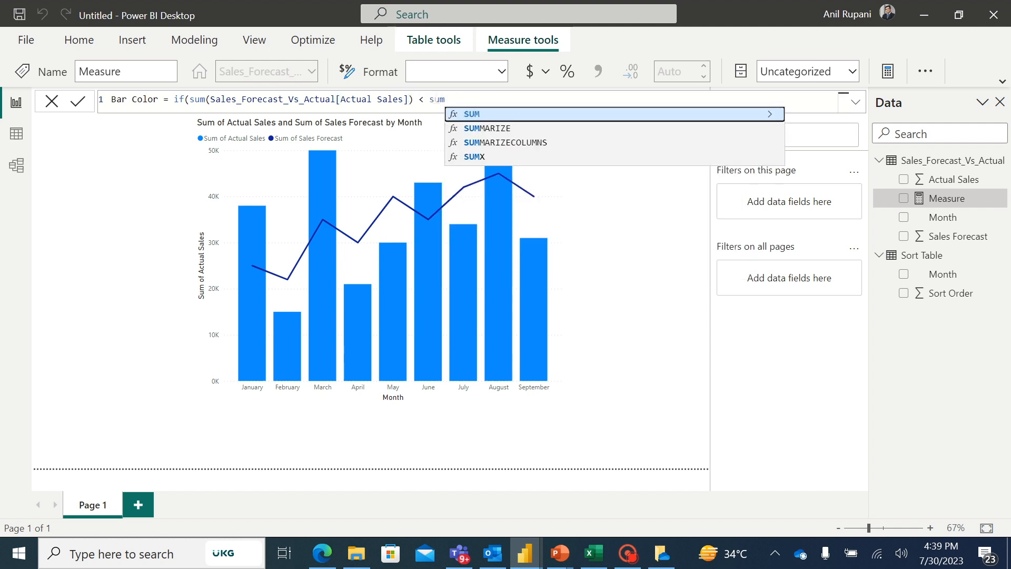
type("(")
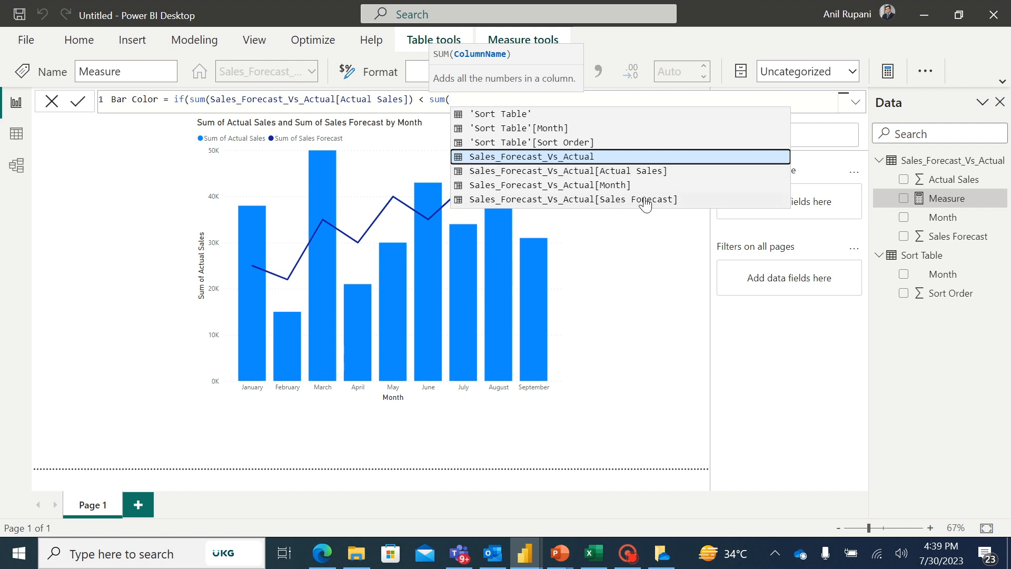
left_click(646, 199)
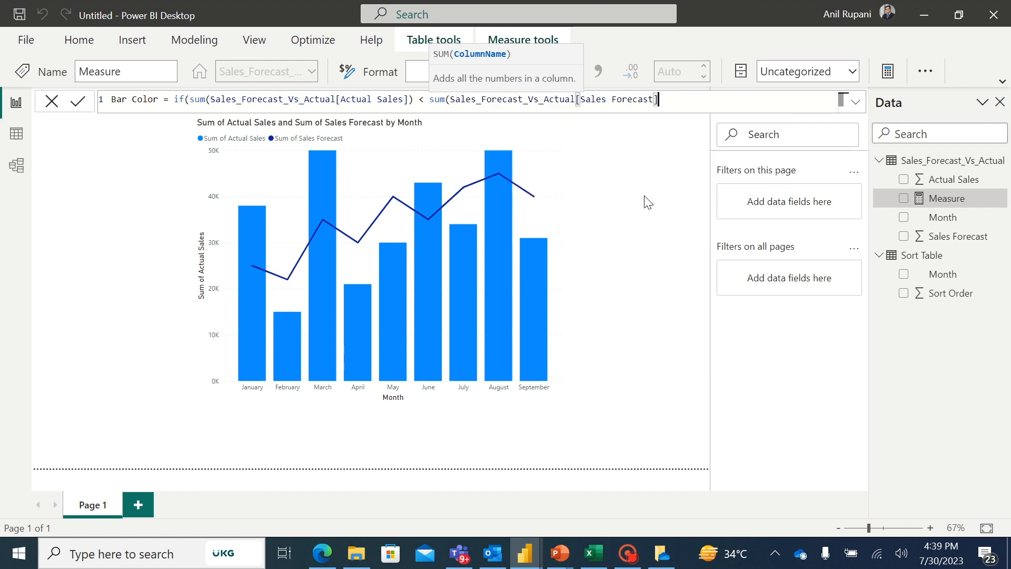
type(")")
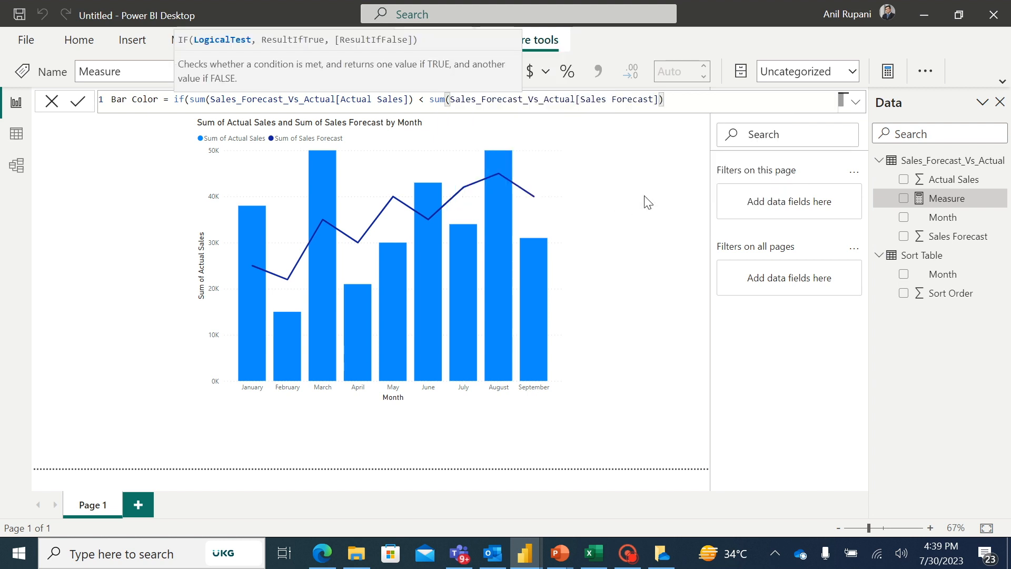
Step: Make the Bar Color formula return "Red" when the test is true and "Light Grey" otherwise, and commit the measure
type(", \"")
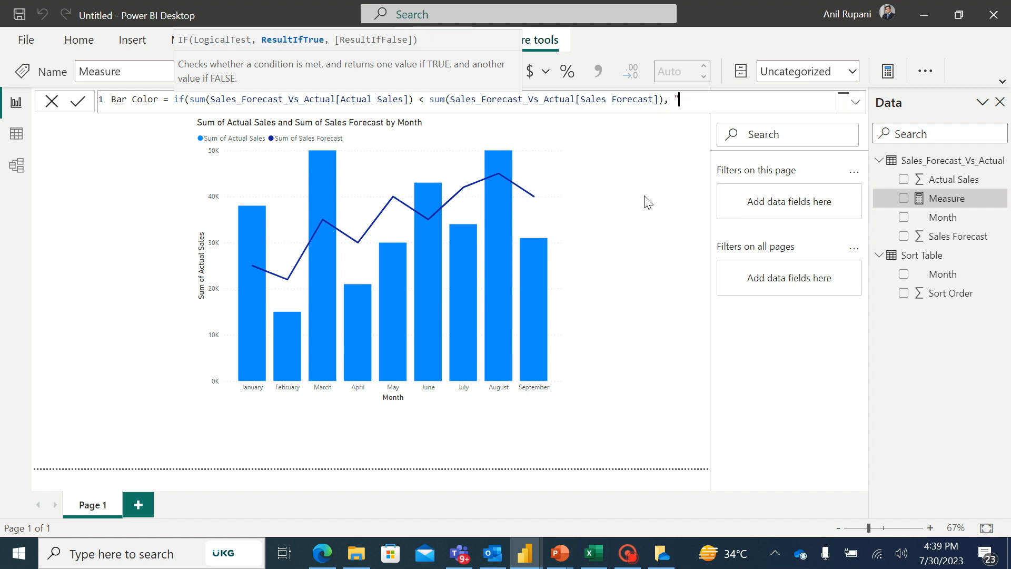
type("Red\", ")
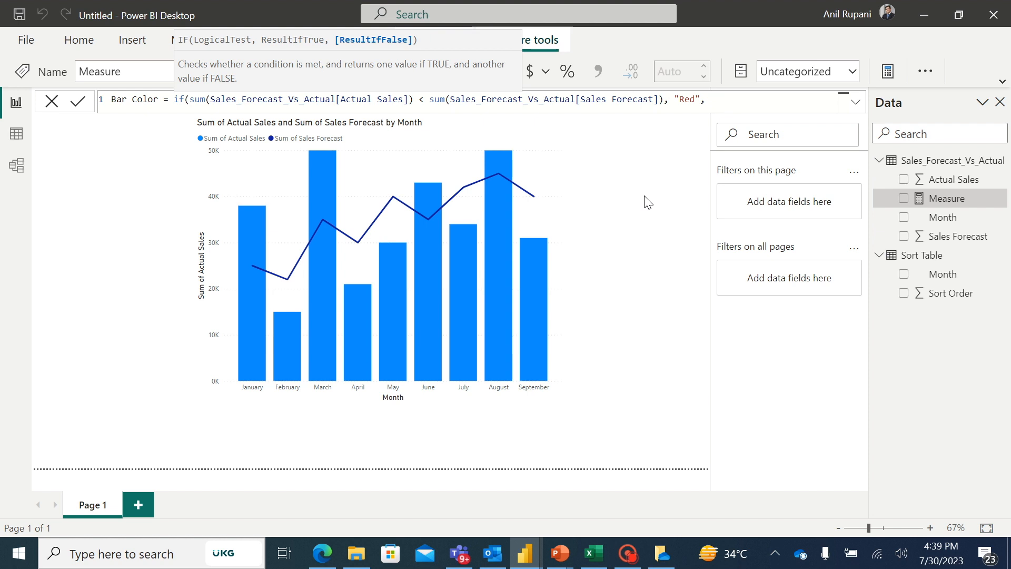
type("\"Light Grey\")")
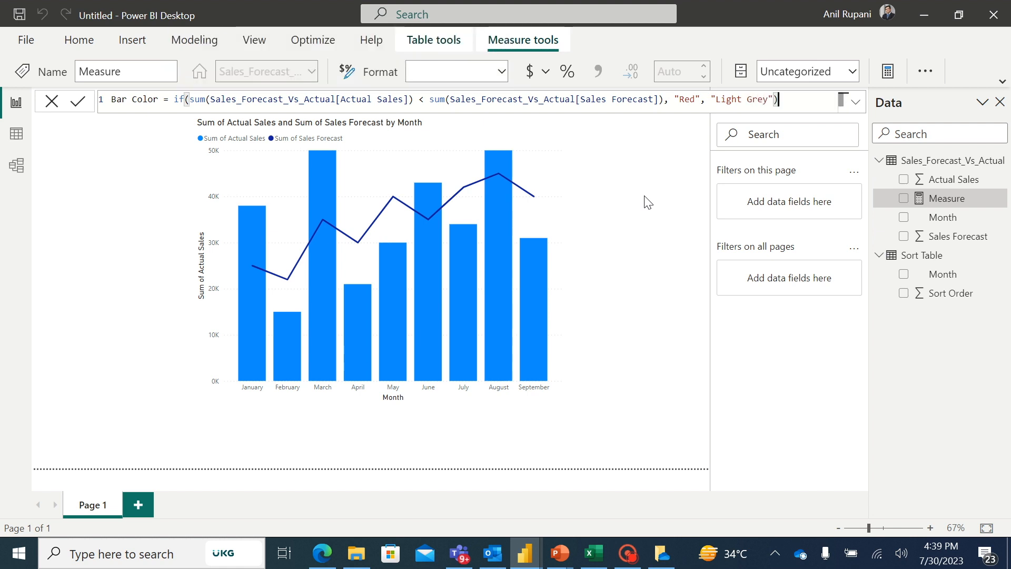
key("Return")
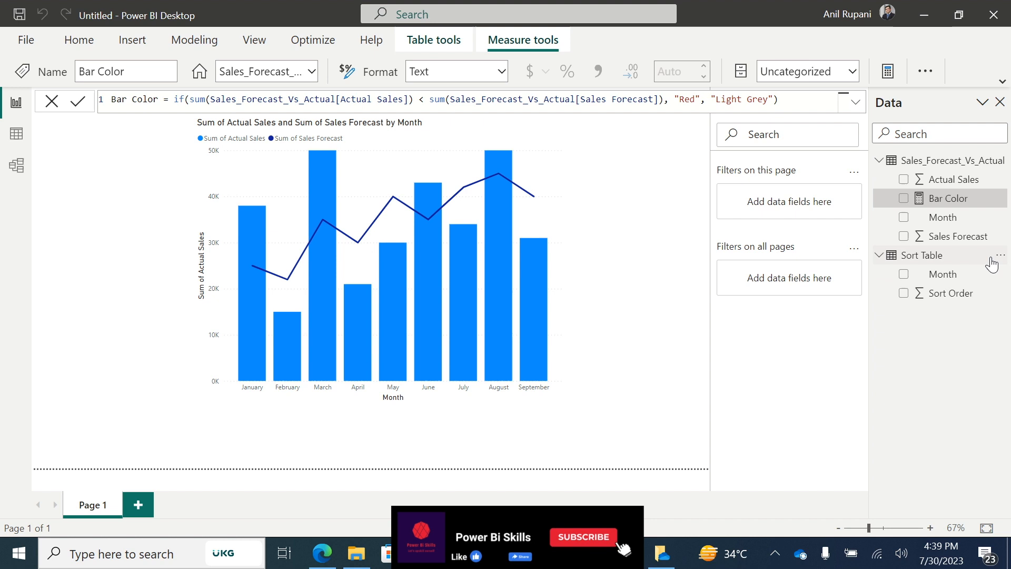
Step: Conditionally format the chart's default column color with the Field value style, based on the Bar Color measure from Sales_Forecast_Vs_Actual
left_click(259, 45)
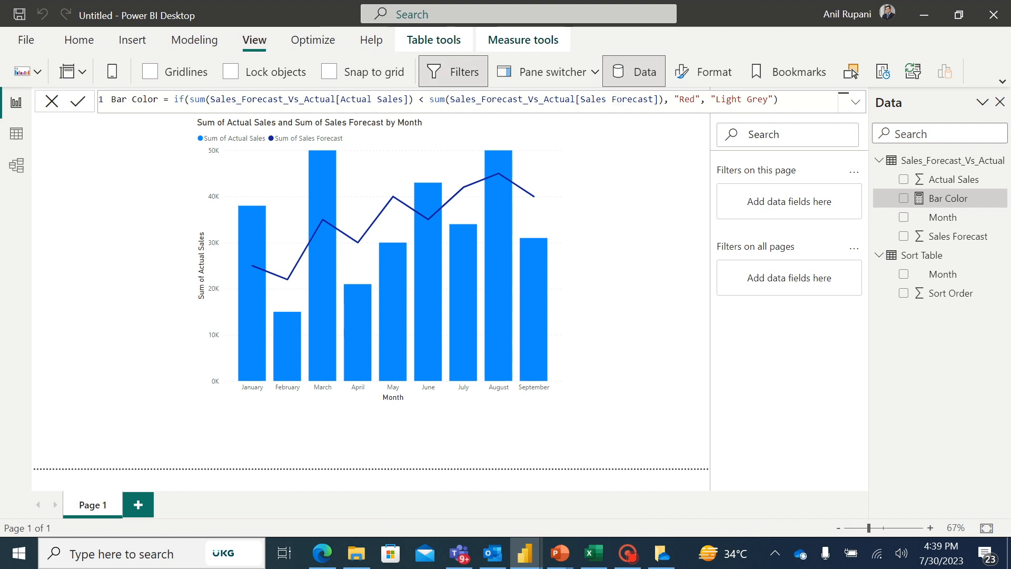
left_click(715, 74)
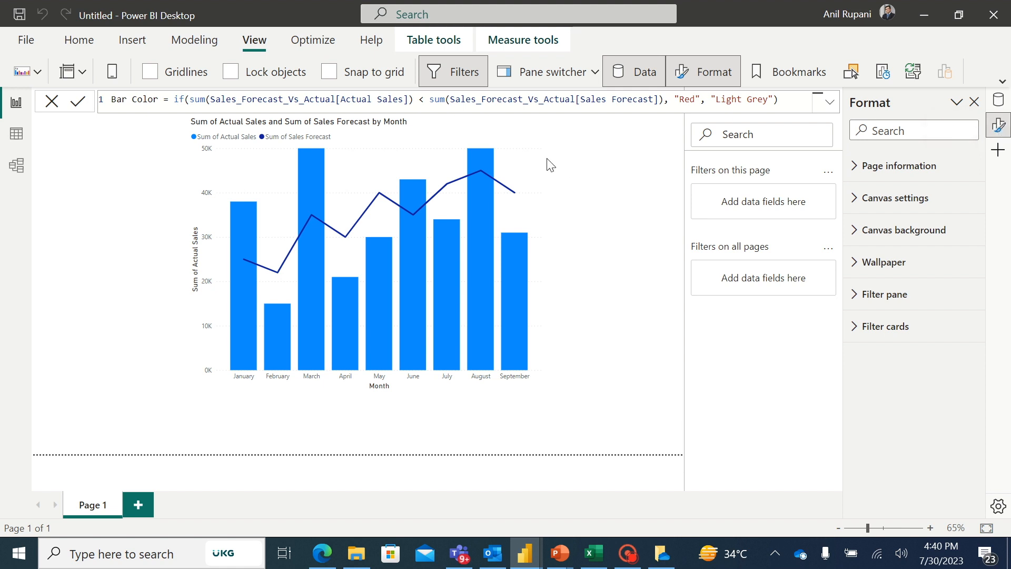
left_click(528, 168)
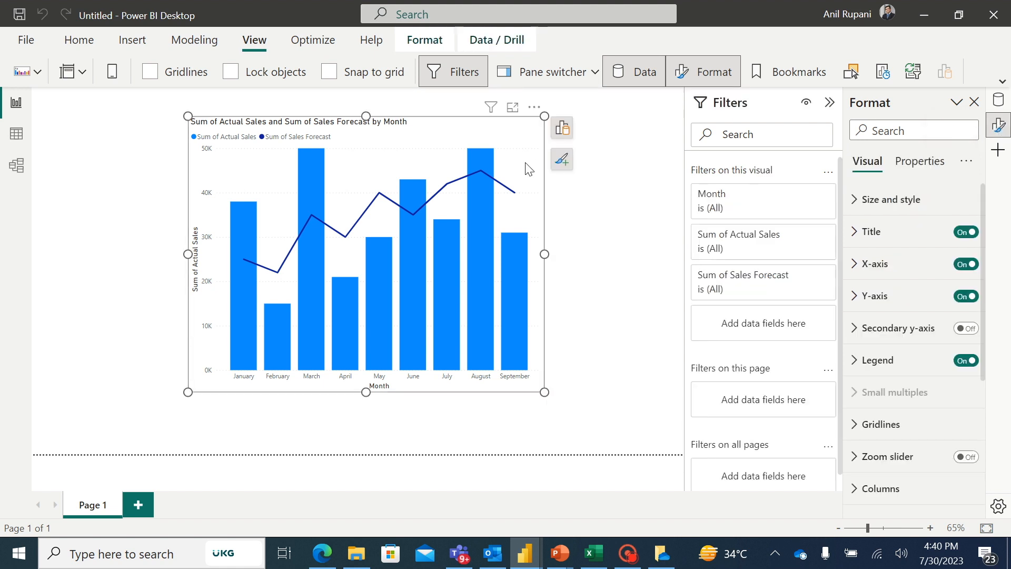
left_click_drag(987, 222, 997, 307)
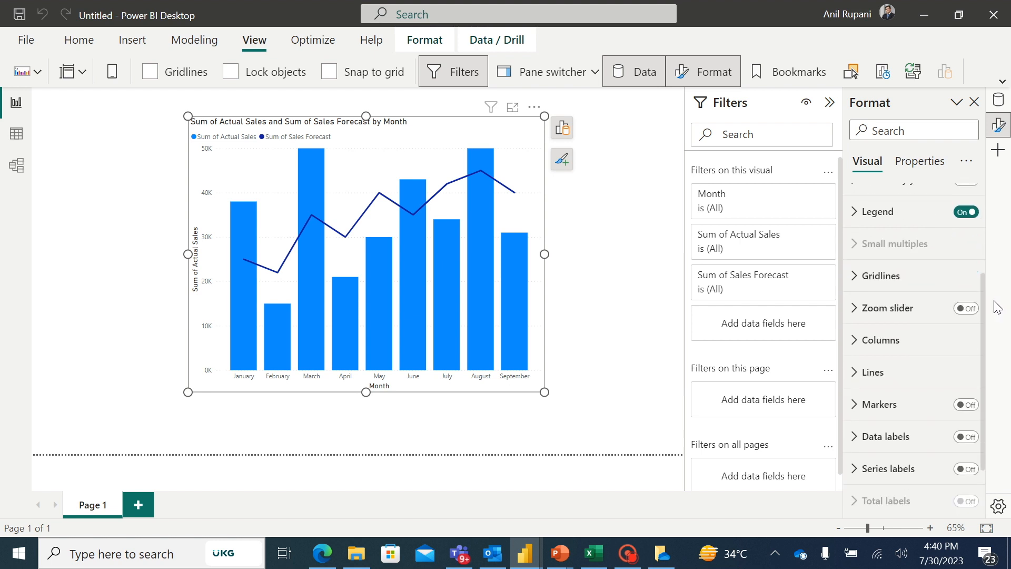
left_click(855, 340)
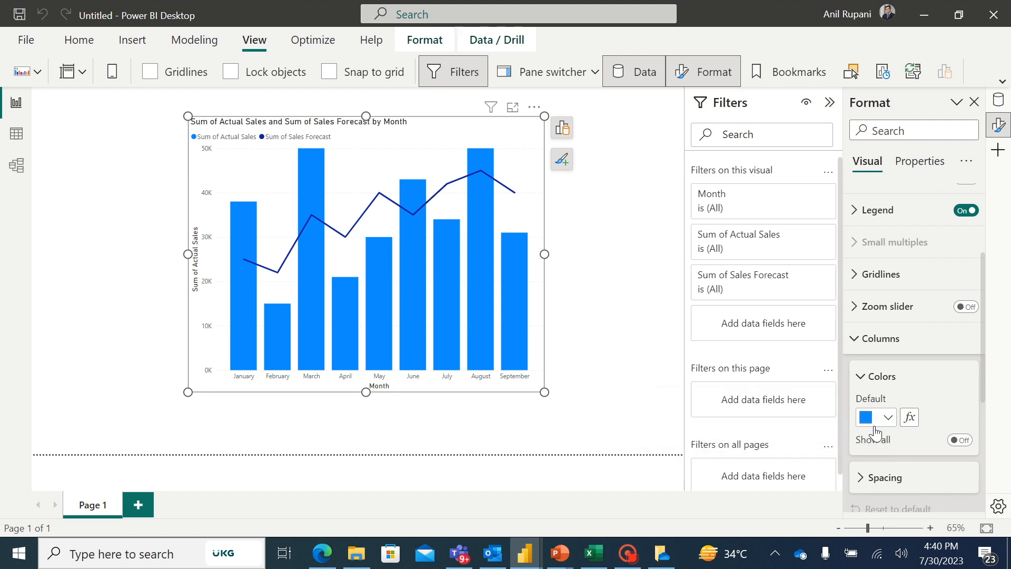
left_click(911, 419)
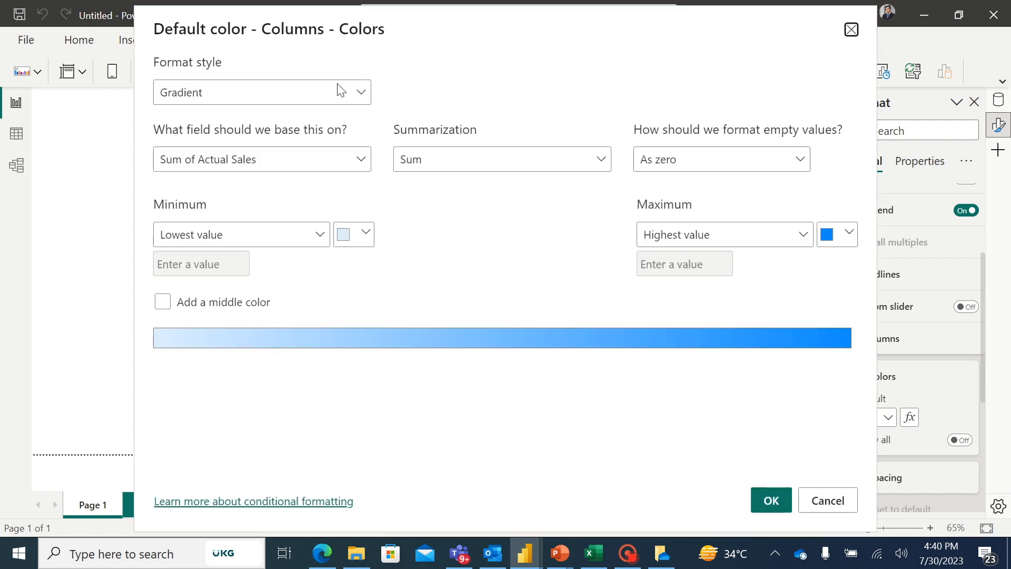
left_click(364, 94)
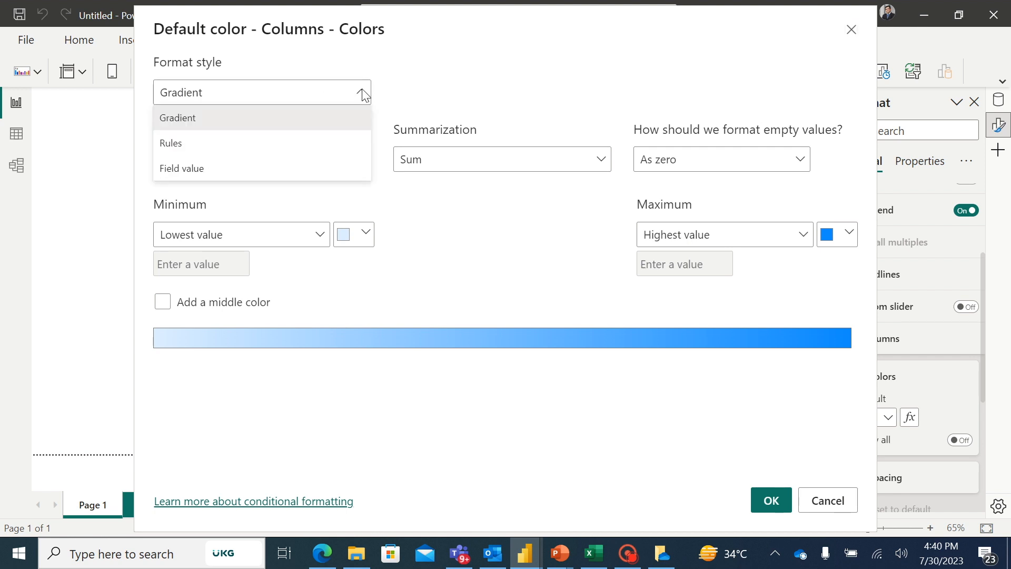
left_click(192, 169)
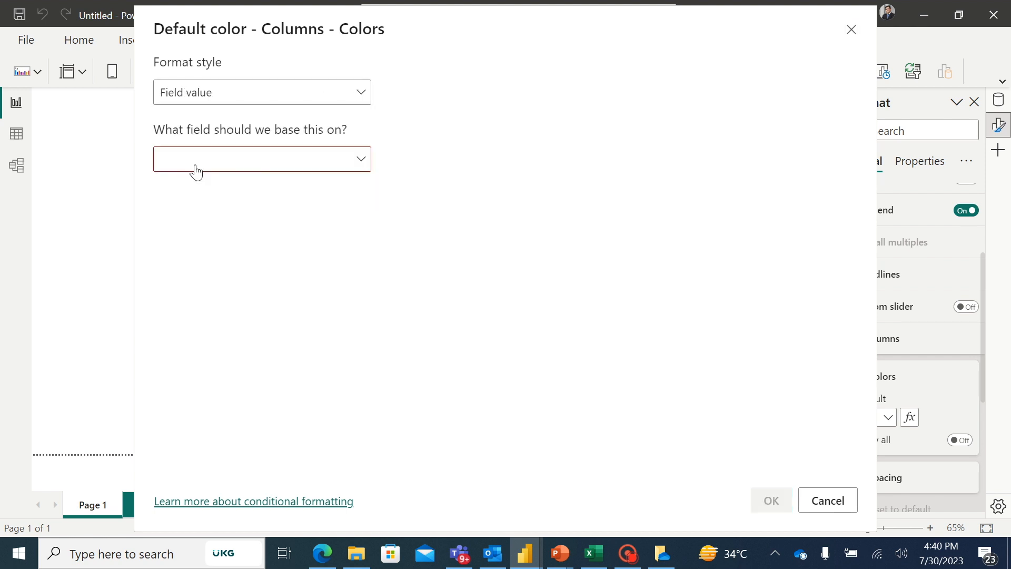
left_click(354, 164)
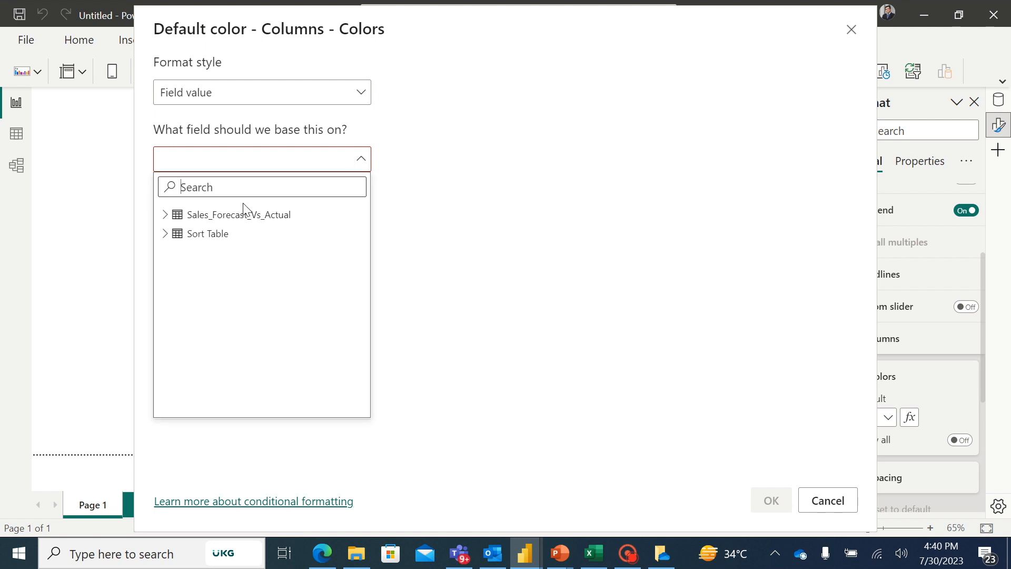
left_click(167, 217)
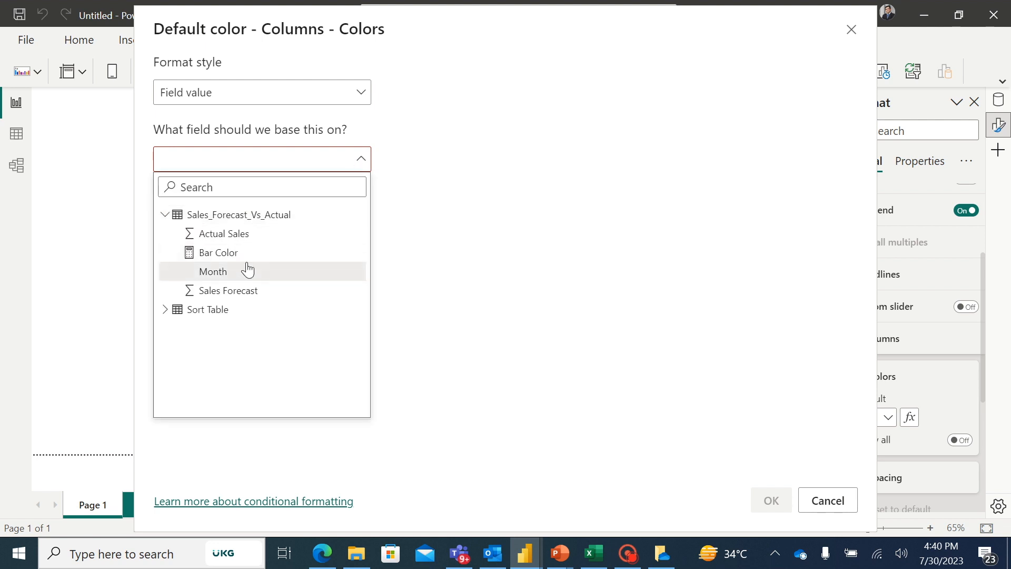
left_click(227, 254)
left_click(770, 501)
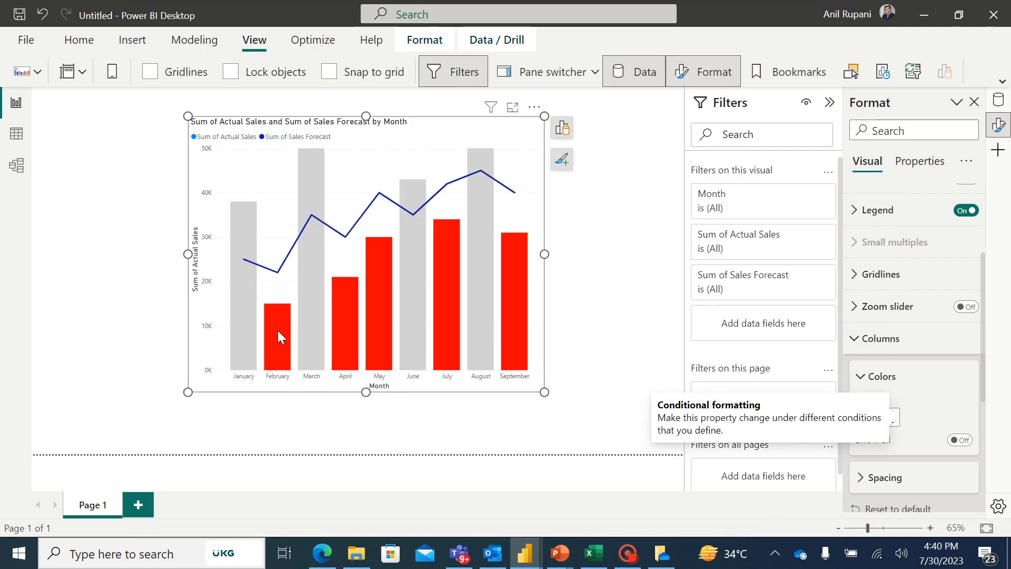
mouse_move(279, 349)
mouse_move(348, 306)
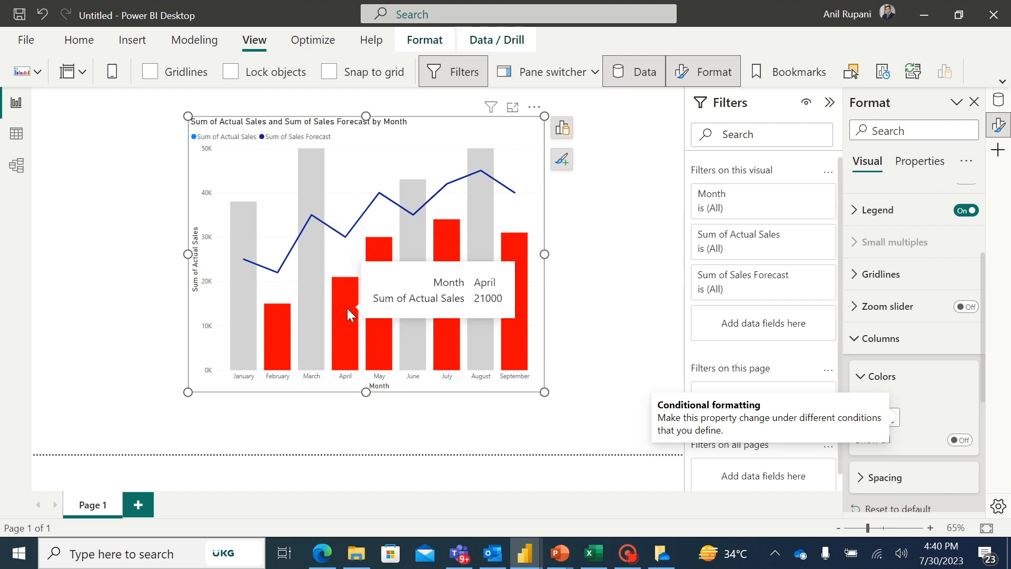
mouse_move(446, 242)
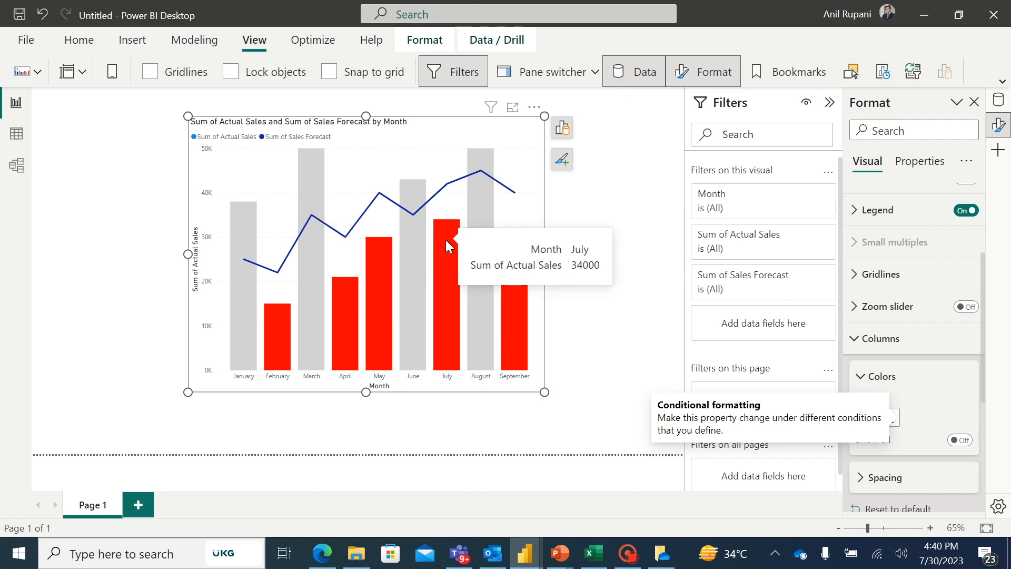
mouse_move(518, 311)
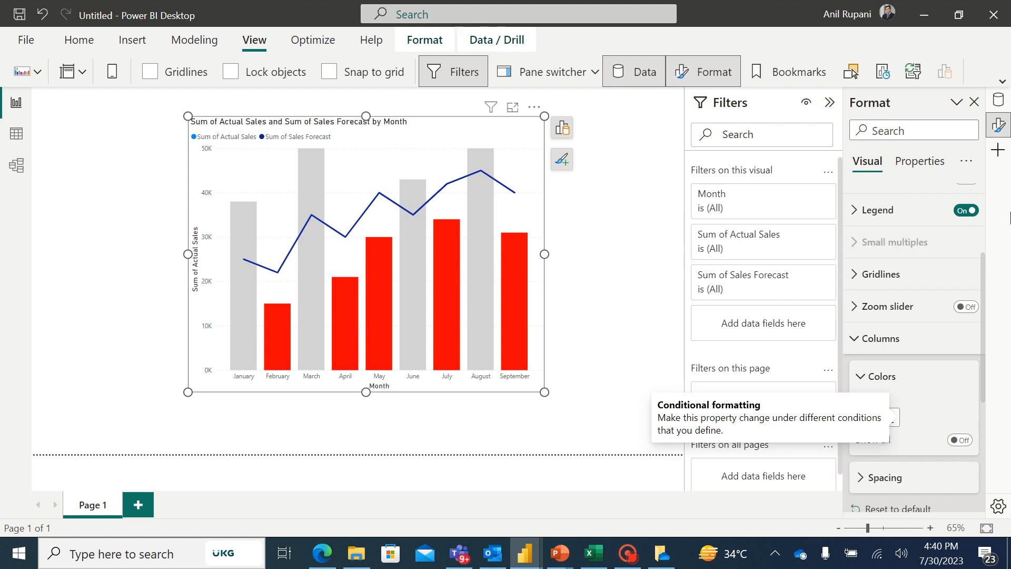
Step: Change the color the Bar Color measure returns when its test is false to "Light Green" and commit the formula
left_click(998, 99)
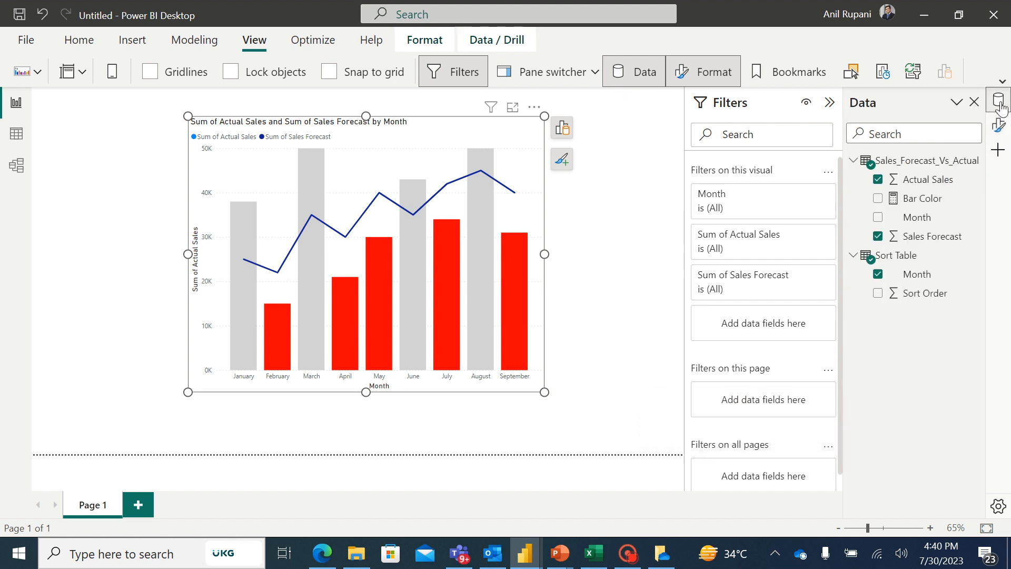
left_click(917, 200)
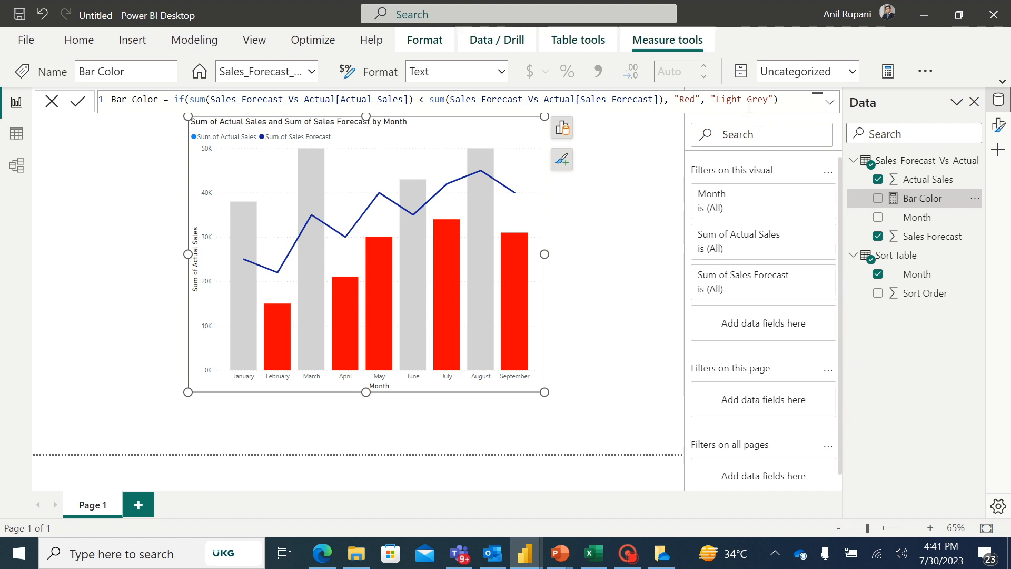
left_click(763, 99)
type("en")
key("Return")
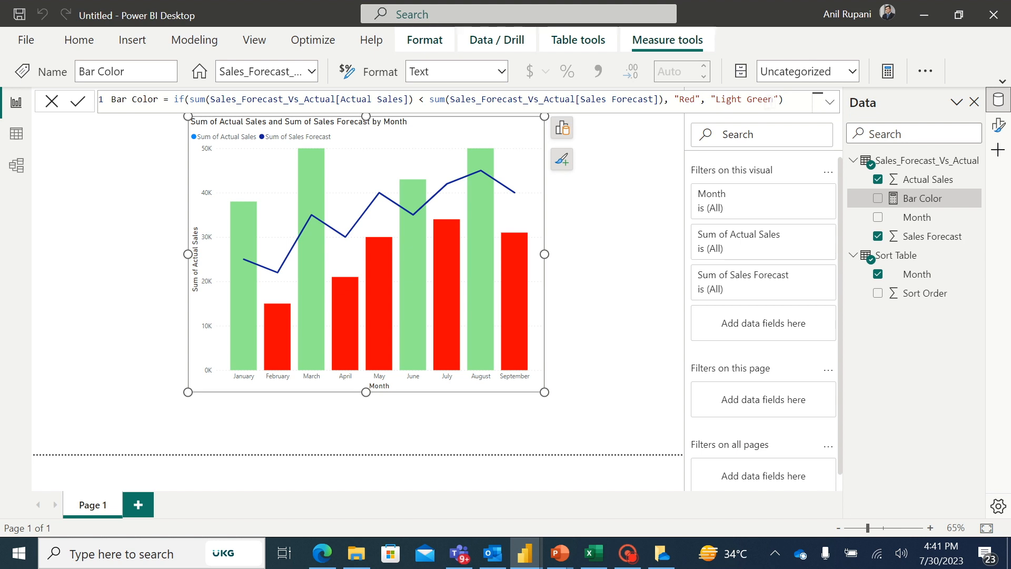
Step: Restore "Light Grey" as the Bar Color measure's value for a false test and commit the formula
left_click(776, 99)
key("BackSpace")
key("BackSpace")
type("y")
key("End")
key("Return")
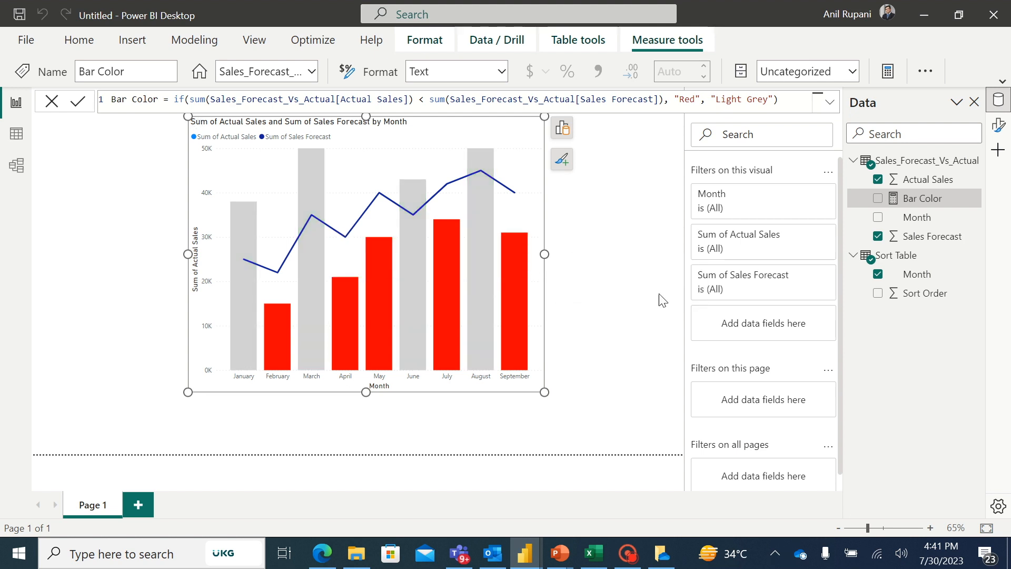
Step: Turn off the chart's legend and its horizontal gridlines
left_click(999, 127)
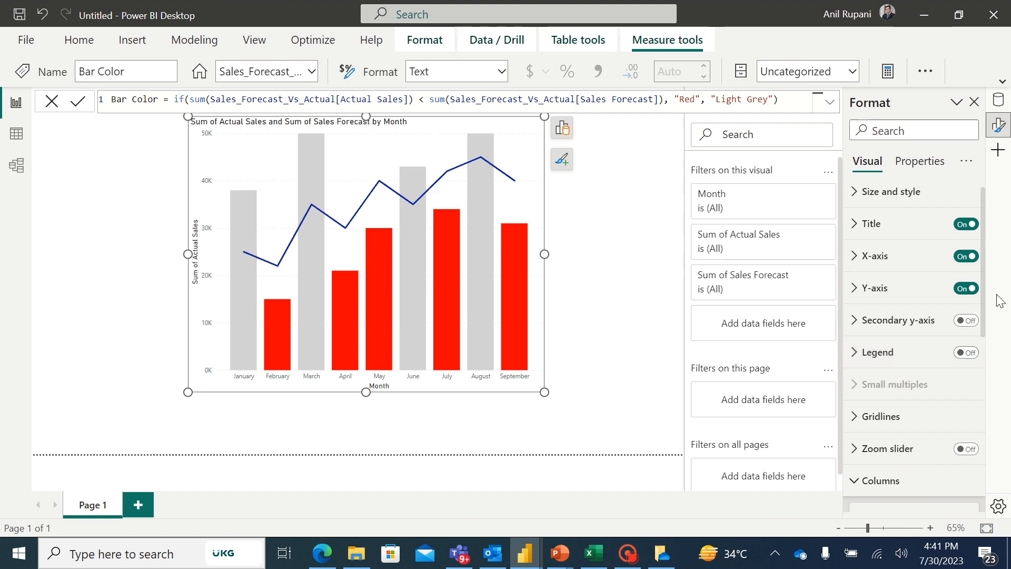
left_click(854, 417)
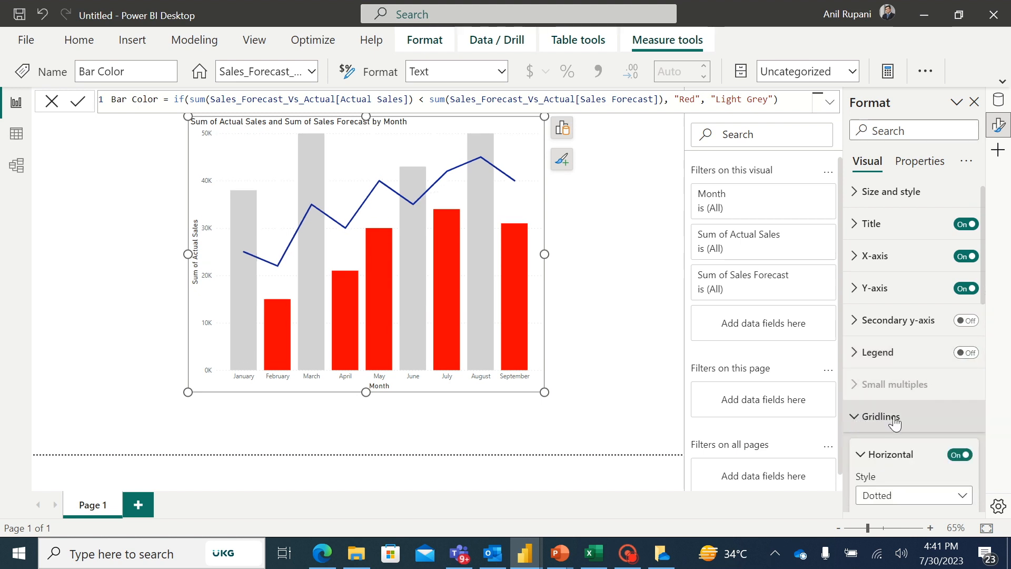
left_click(957, 456)
Step: Turn on data labels for all series of the chart and make the label values bold
left_click_drag(982, 279, 1009, 466)
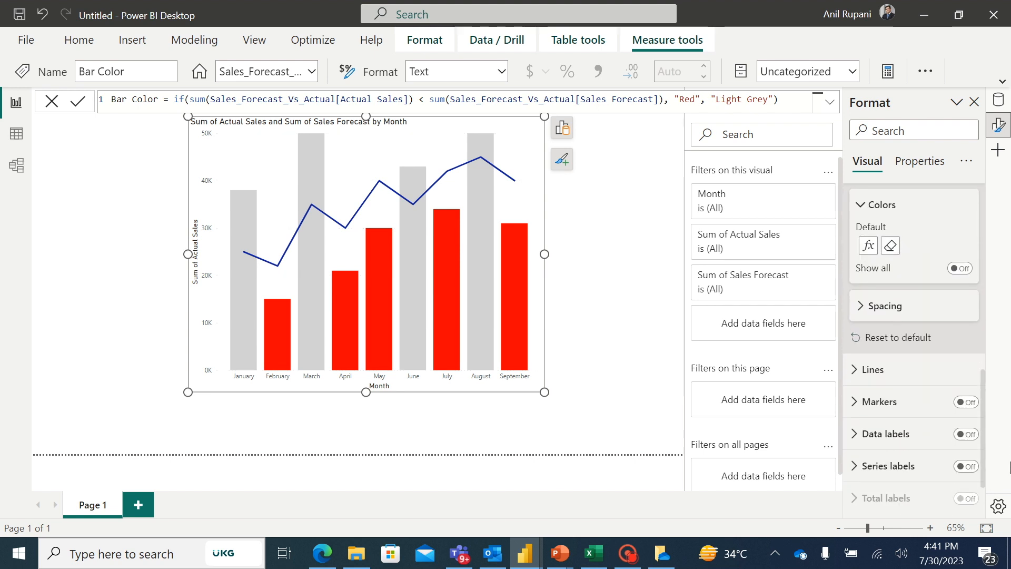
scroll(927, 422, "down", 2)
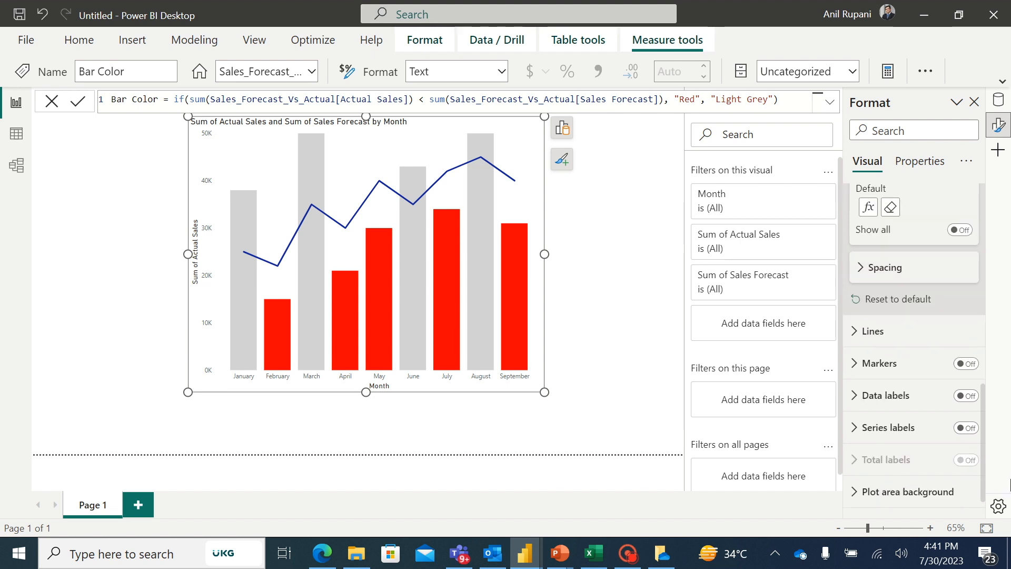
left_click(969, 387)
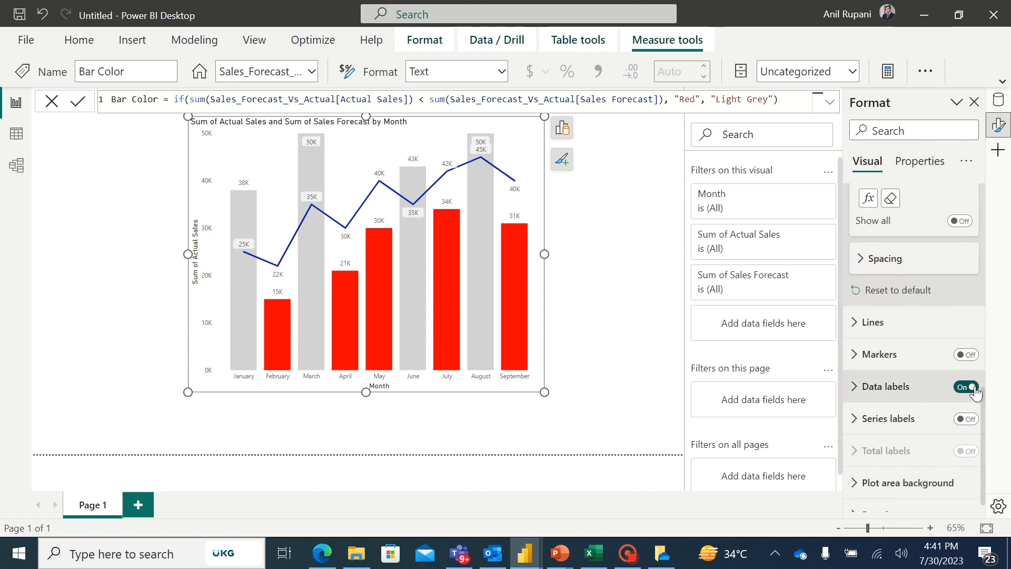
left_click(857, 393)
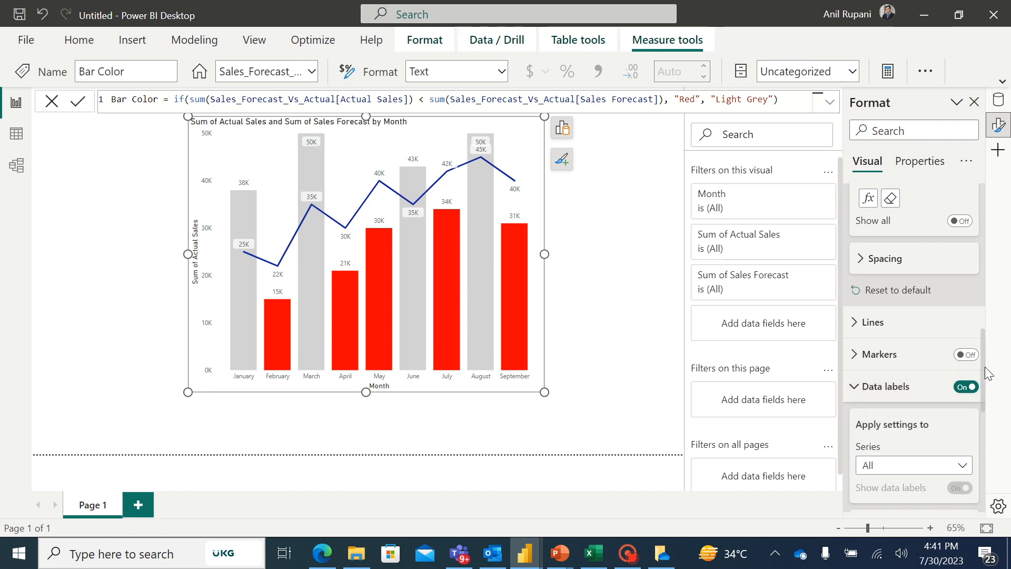
left_click_drag(986, 373, 990, 429)
scroll(878, 384, "down", 4)
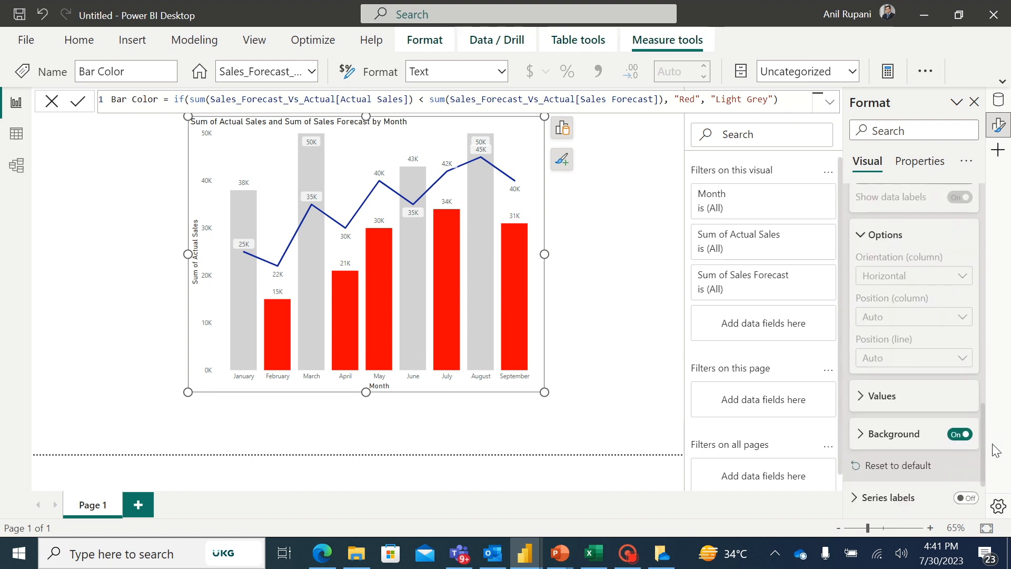
left_click(862, 375)
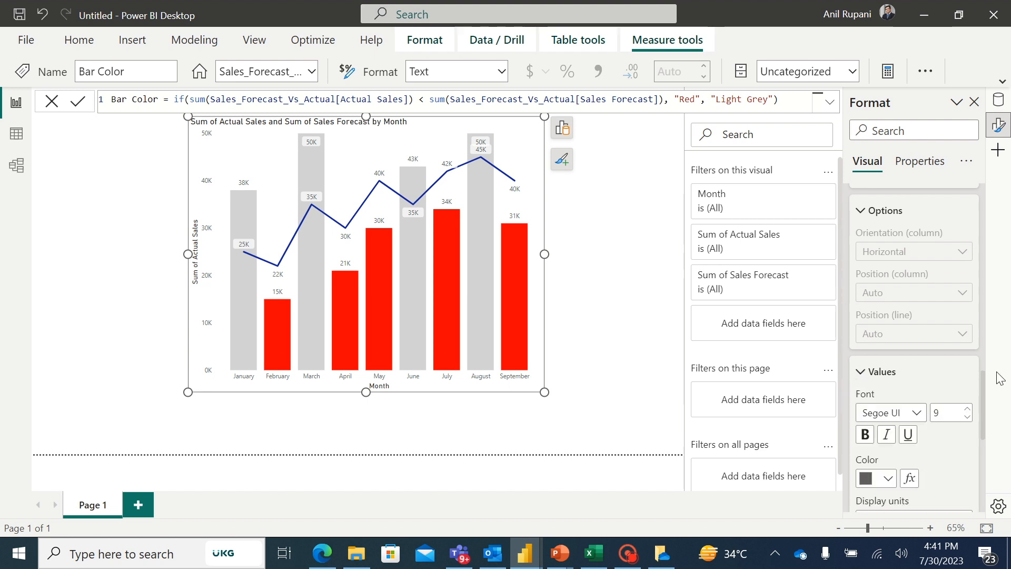
left_click_drag(983, 393, 985, 418)
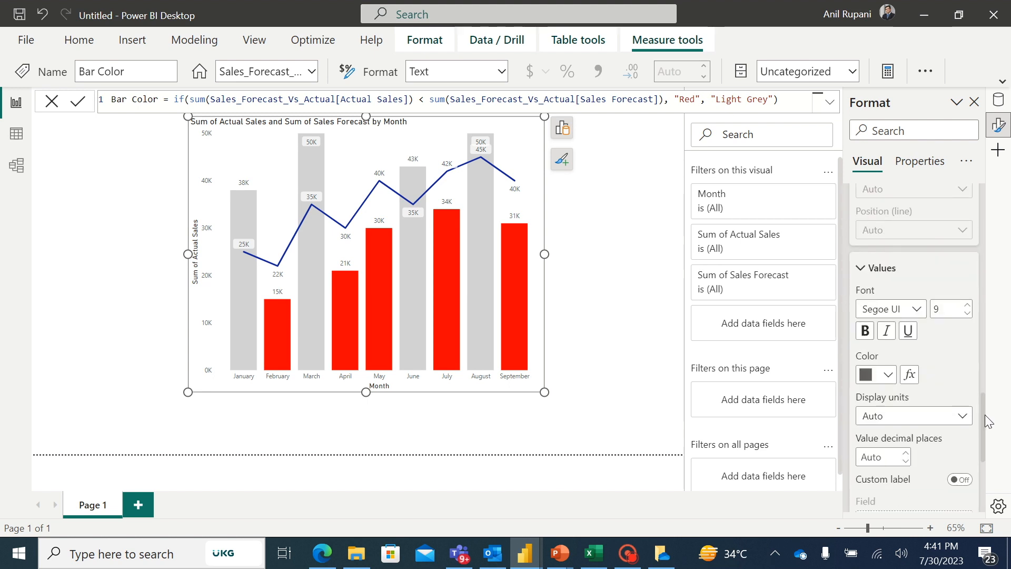
left_click(865, 332)
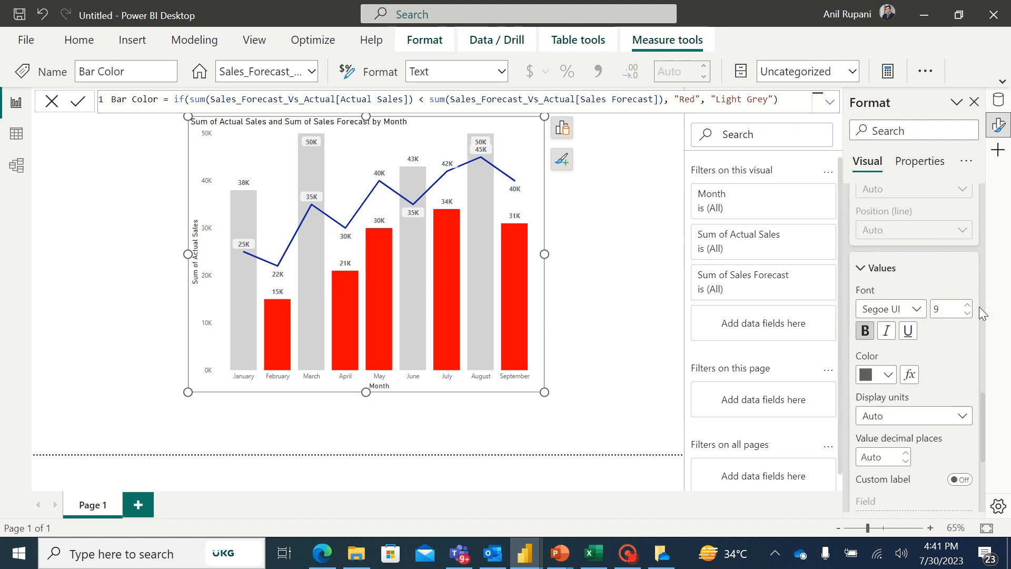
Step: Try a font size of 14 for the data label values and settle on 12
type("14")
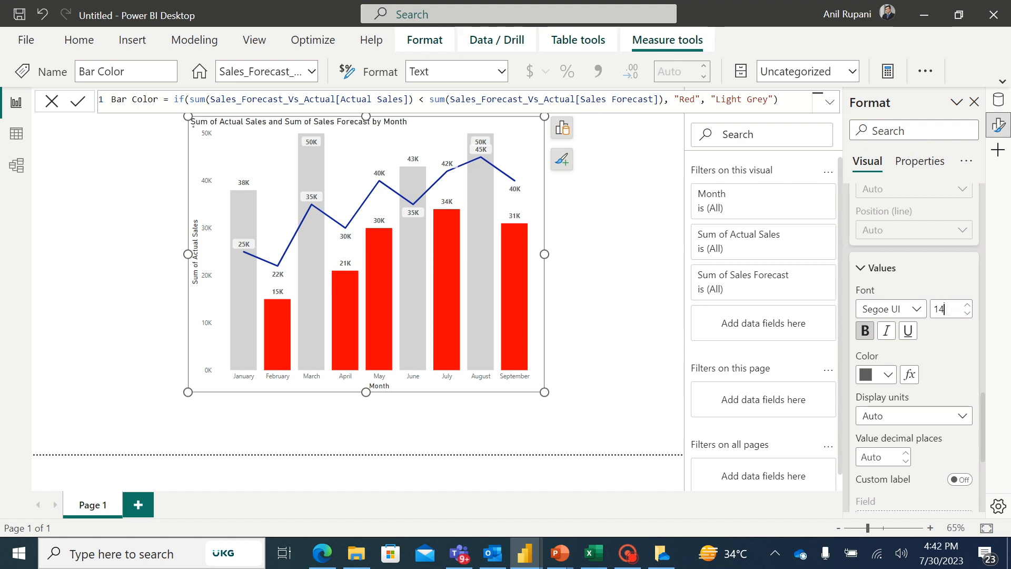
key("Return")
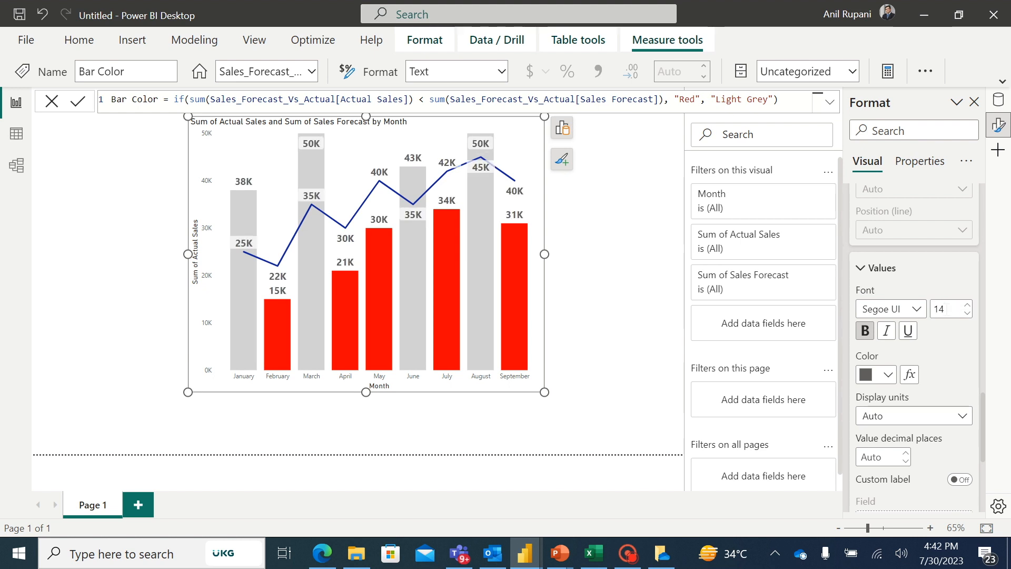
key("BackSpace")
type("2")
key("Return")
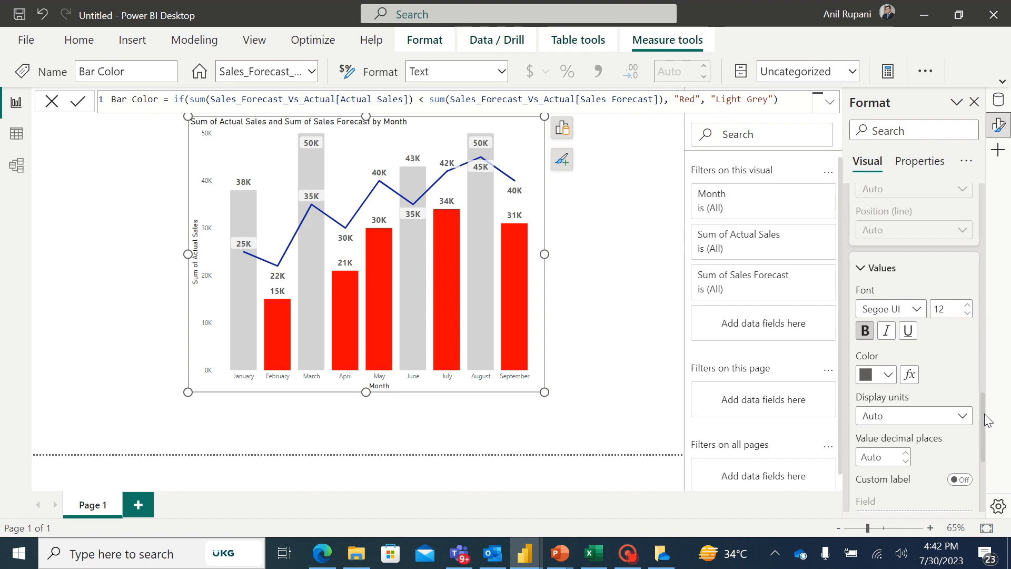
Step: Set the data label color of only the Sum of Sales Forecast series to gold, #D9B300
left_click_drag(983, 413, 981, 356)
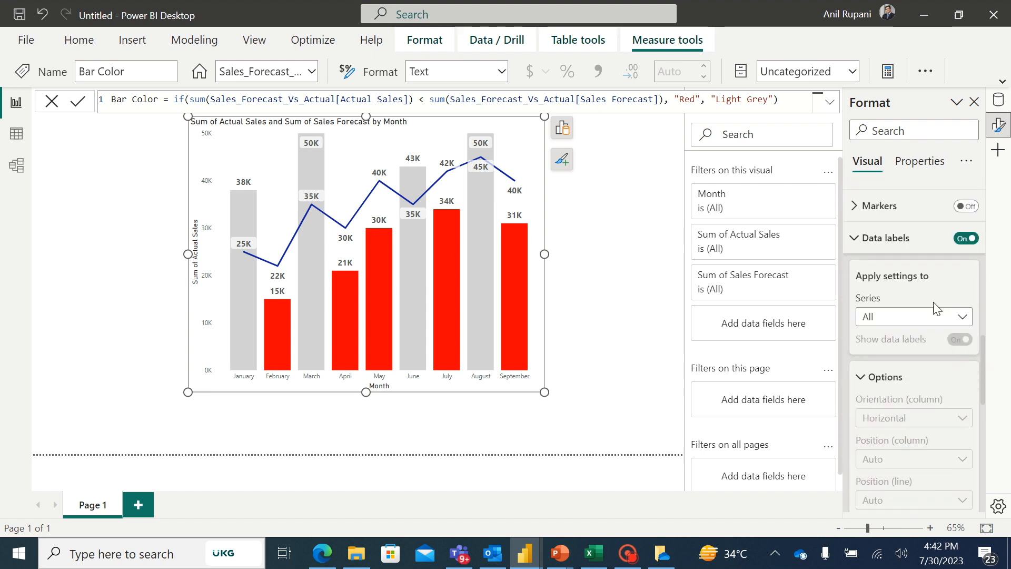
left_click(933, 321)
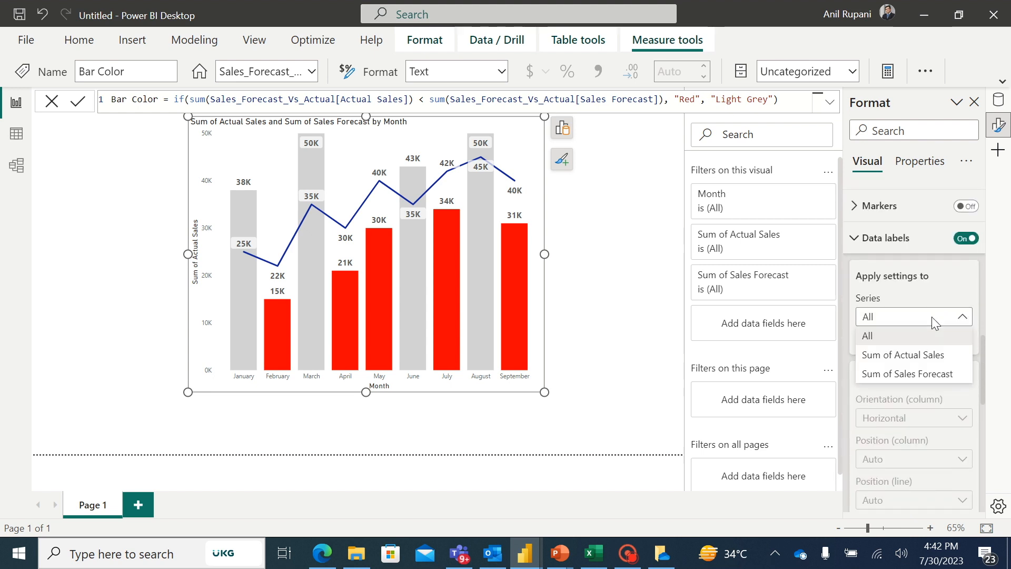
left_click(916, 375)
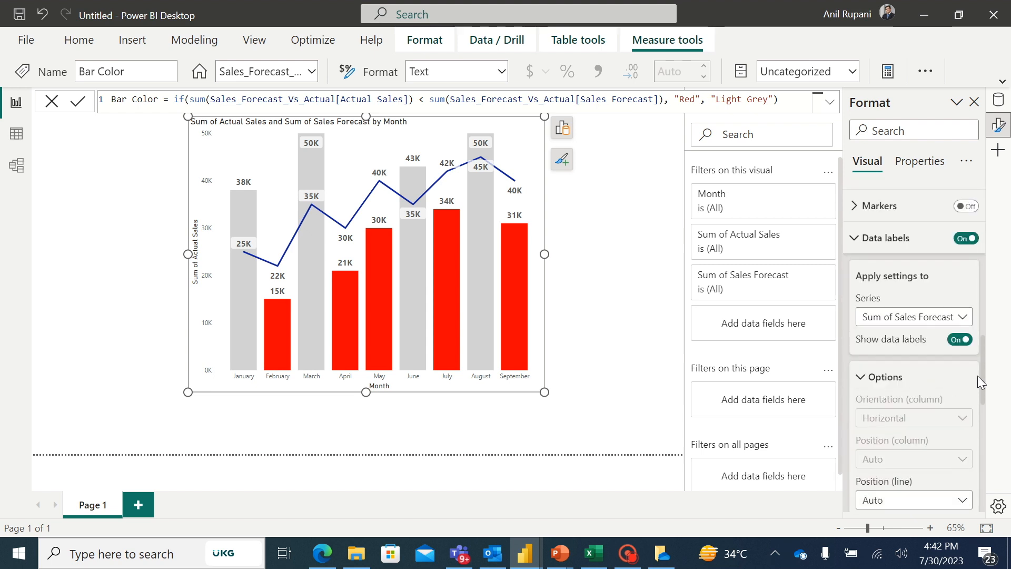
scroll(983, 375, "down", 5)
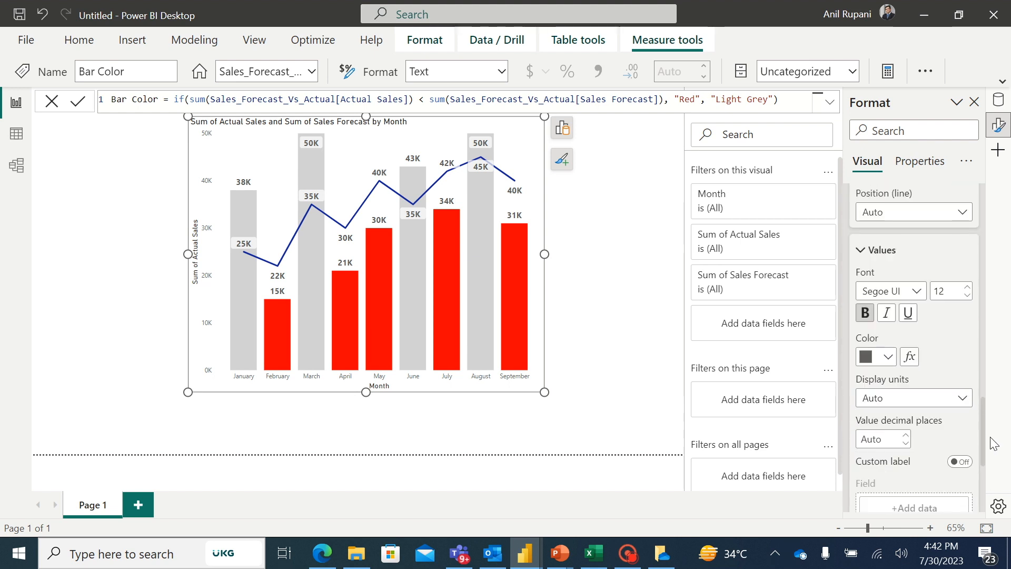
left_click(891, 360)
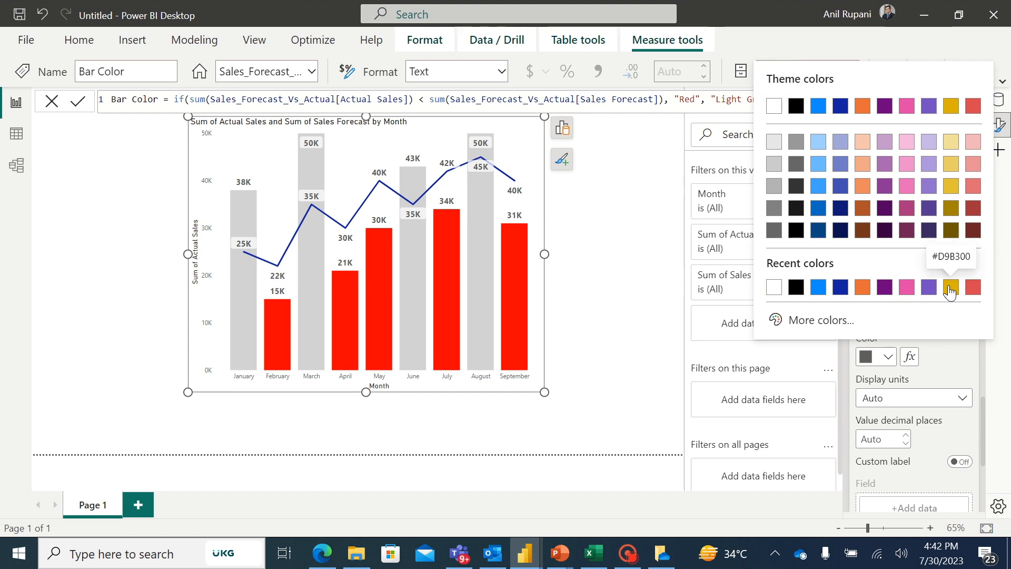
left_click(950, 287)
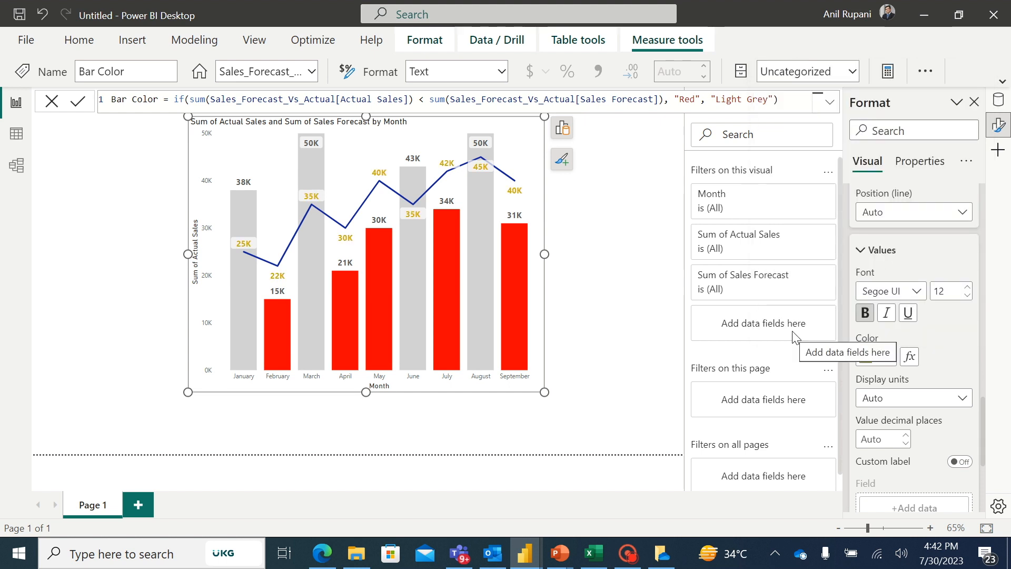
Step: Turn on the line markers for all series and increase the marker size by one increment
left_click_drag(982, 426, 994, 338)
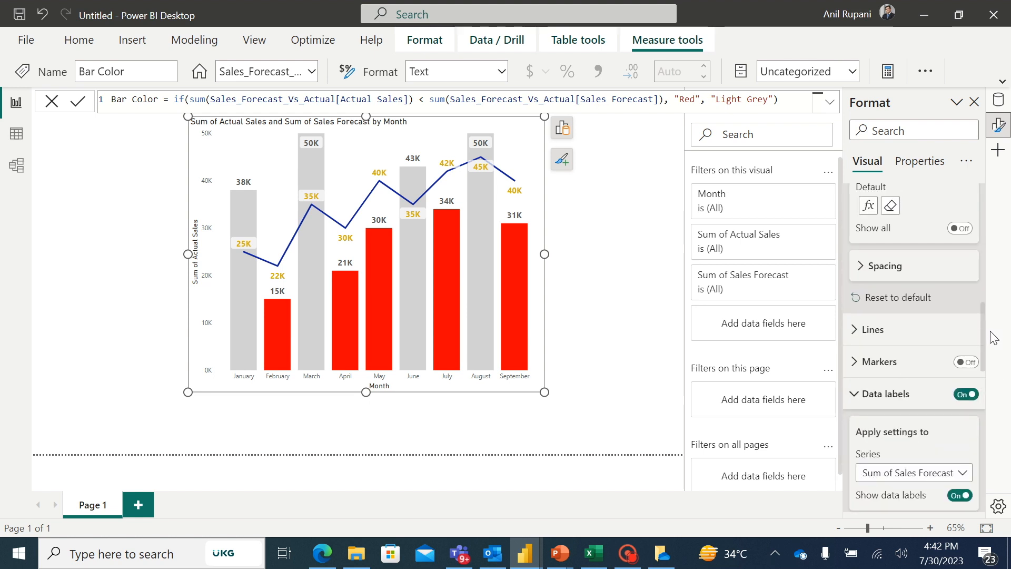
left_click(975, 364)
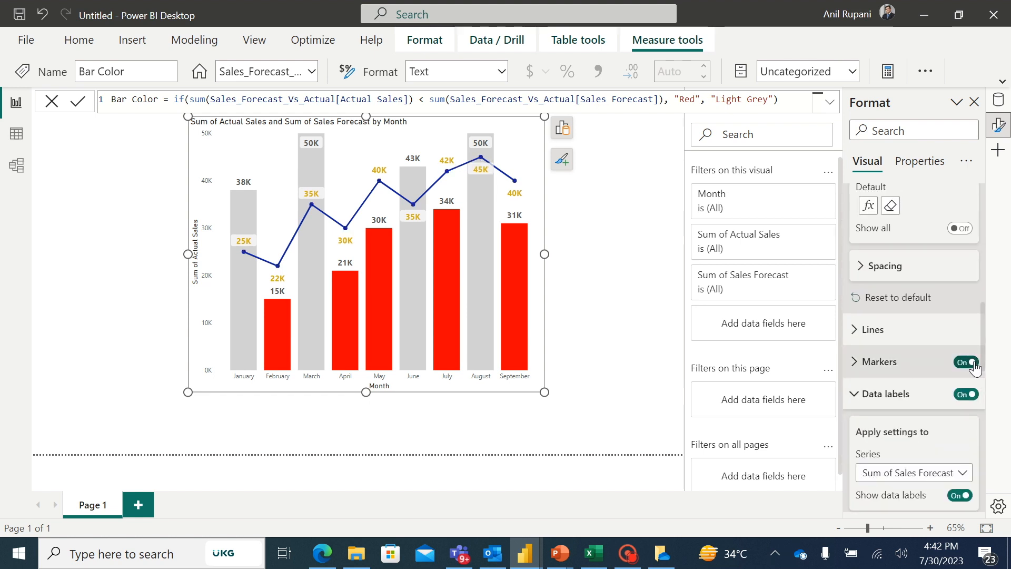
left_click(856, 363)
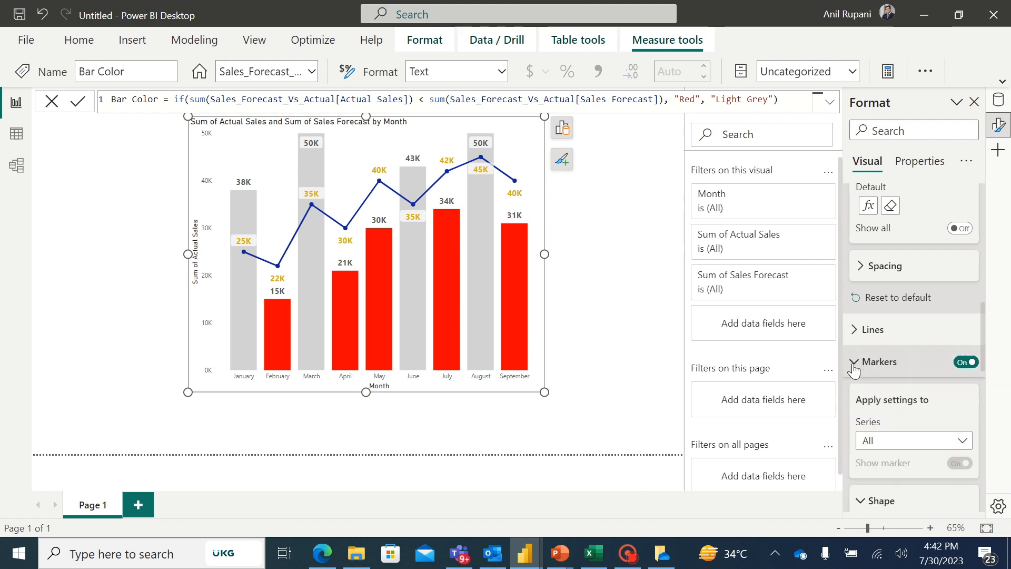
left_click_drag(982, 301, 983, 351)
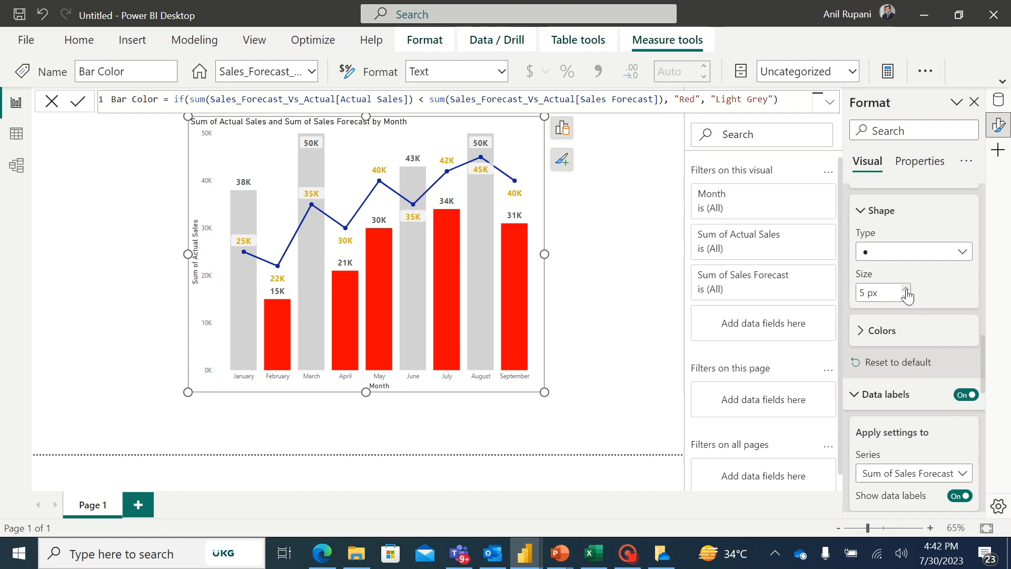
left_click(906, 290)
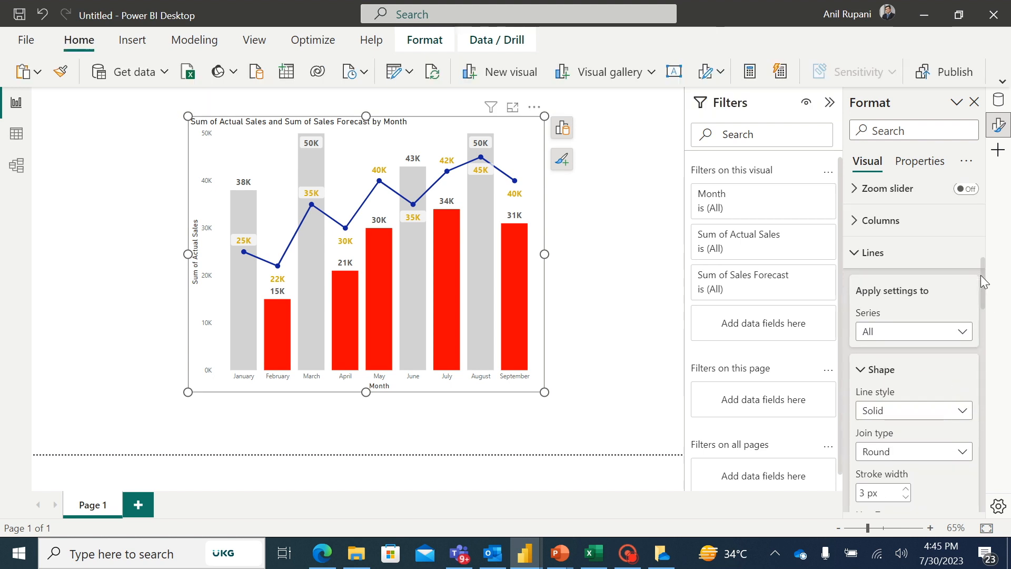
Step: Set the color of the Sum of Sales Forecast line to a purple theme shade
scroll(985, 301, "down", 5)
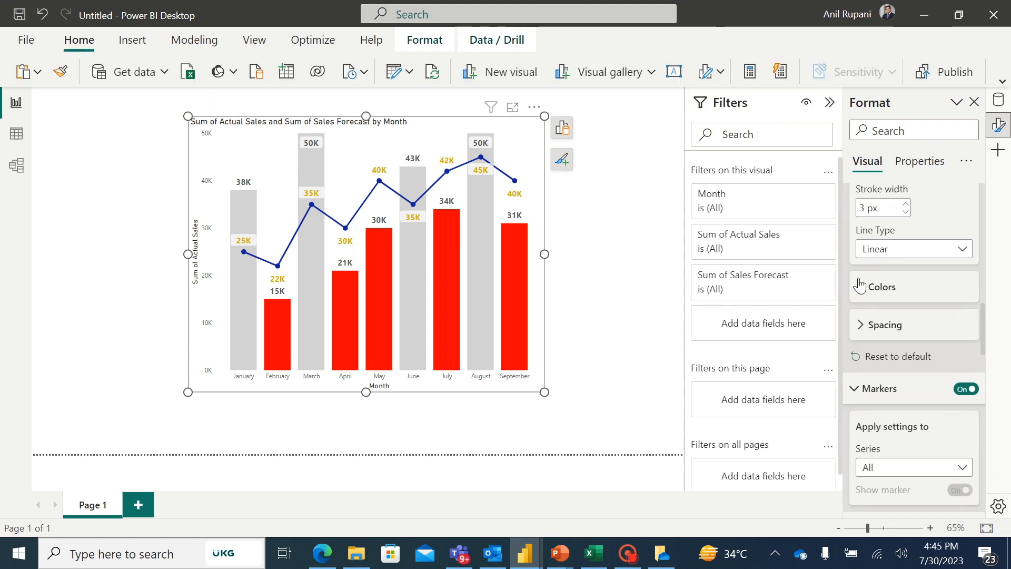
left_click(861, 293)
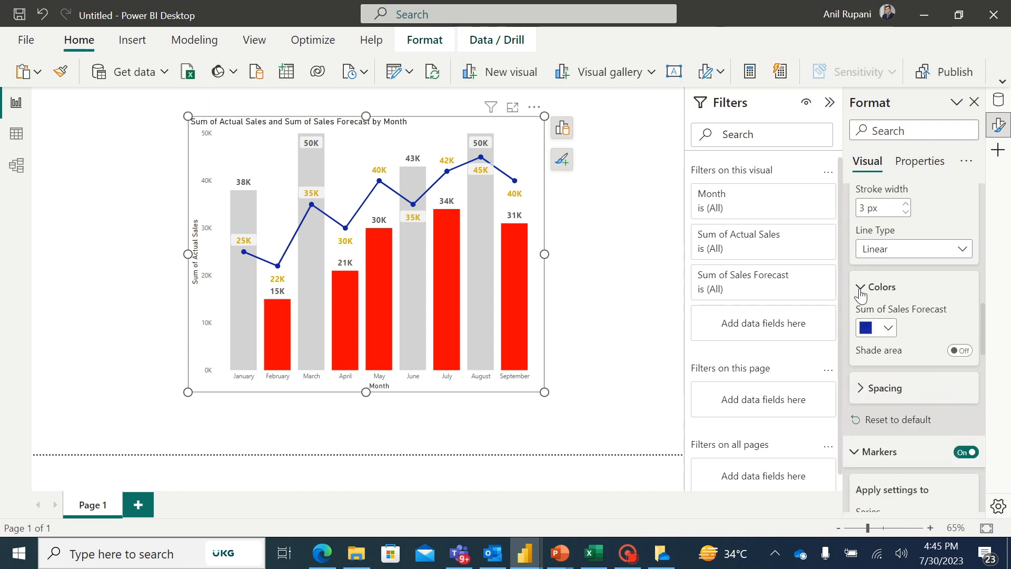
left_click(889, 329)
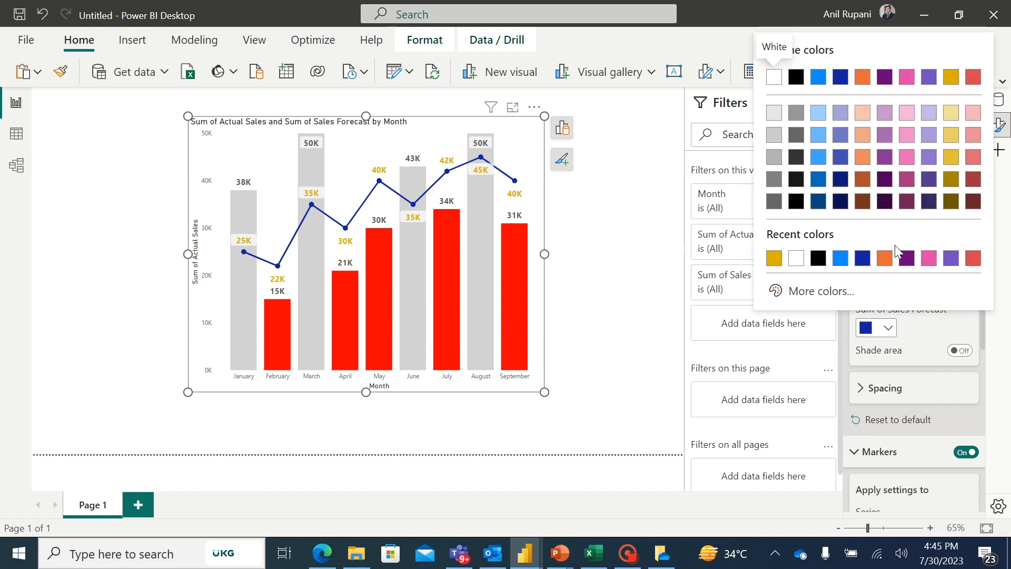
left_click(885, 159)
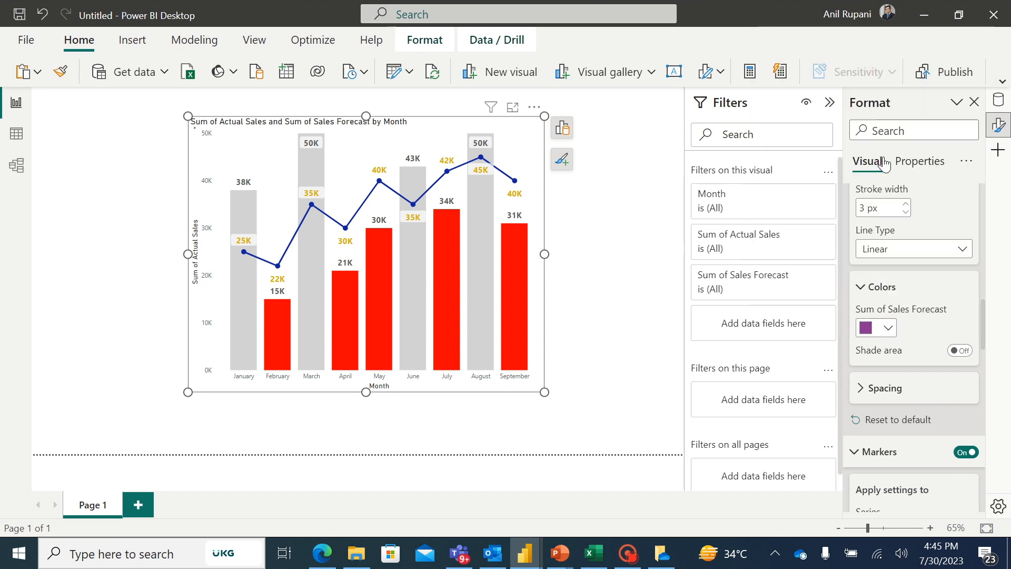
Step: Add a new measure named "Missing forecast months" to the Sales_Forecast_Vs_Actual table
left_click(620, 230)
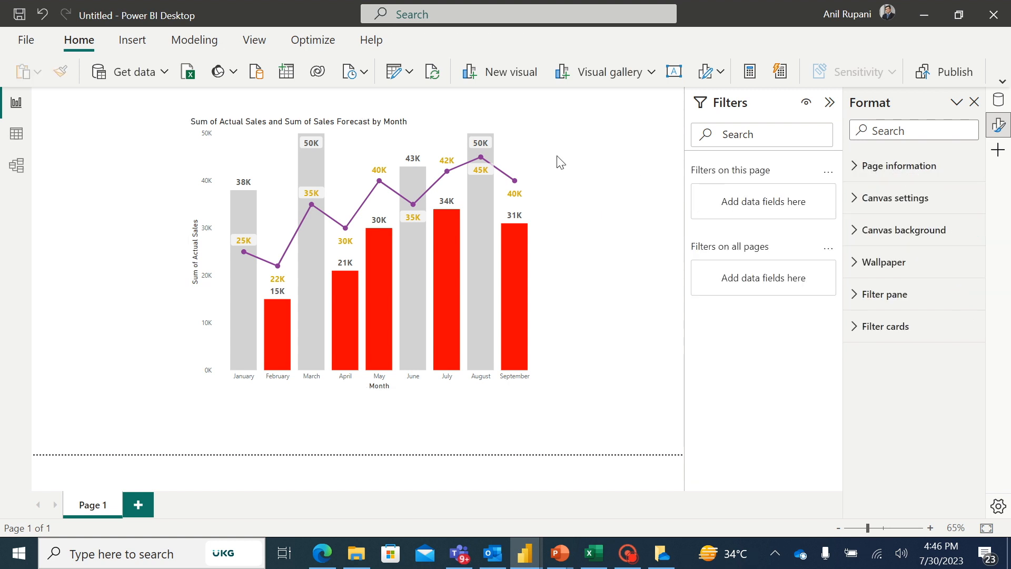
left_click(537, 140)
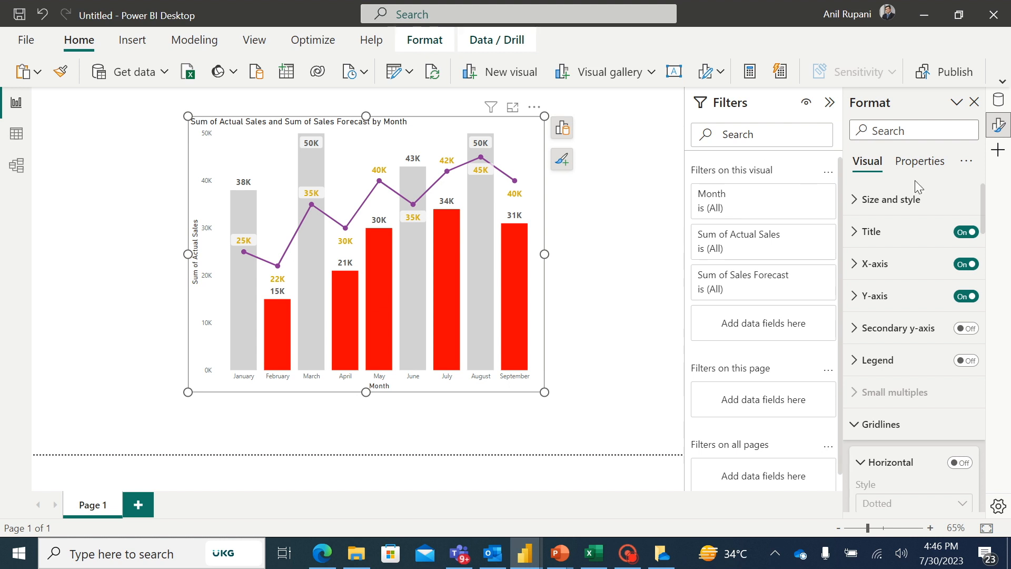
left_click(1000, 103)
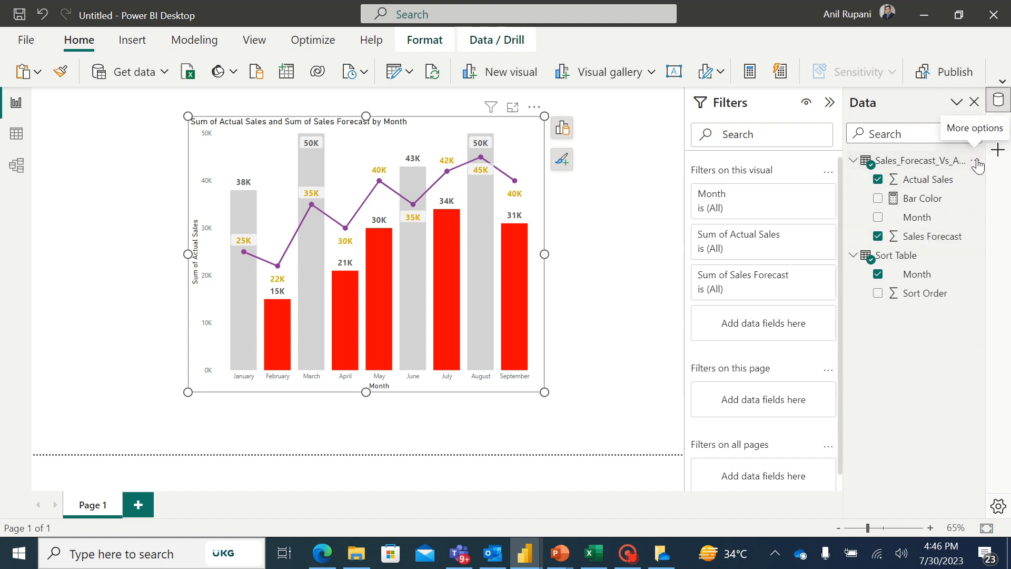
left_click(977, 161)
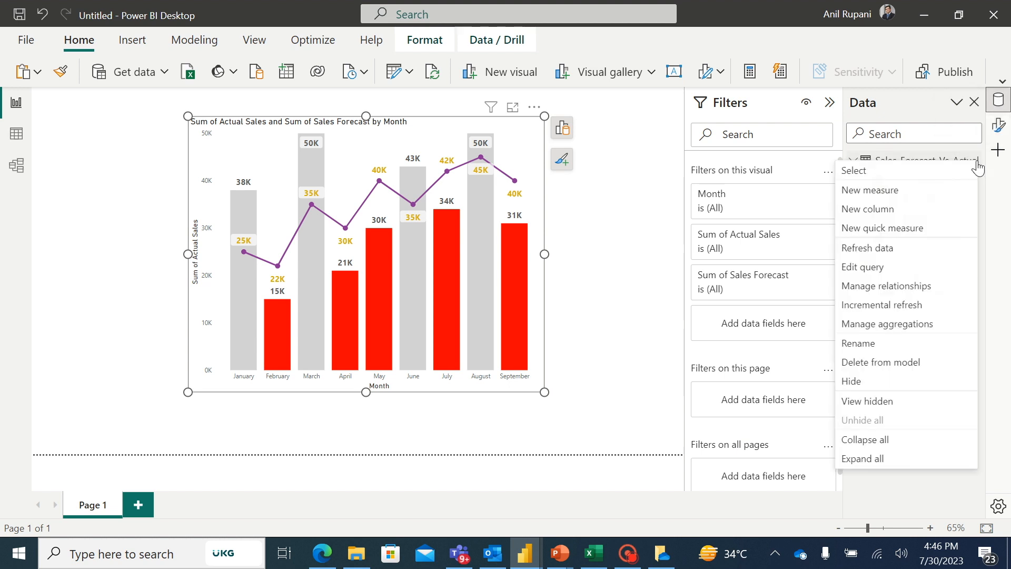
left_click(877, 191)
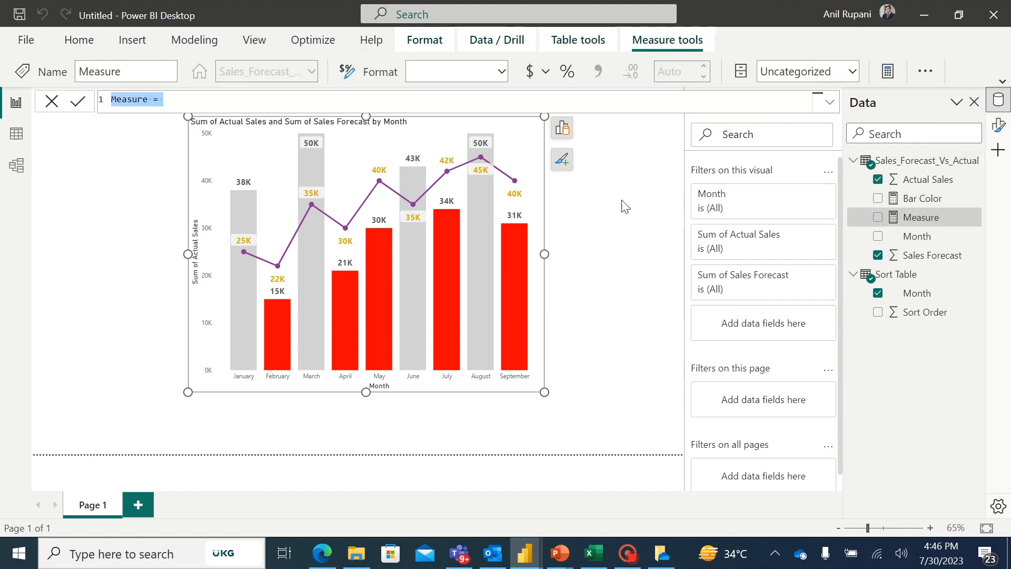
key("BackSpace")
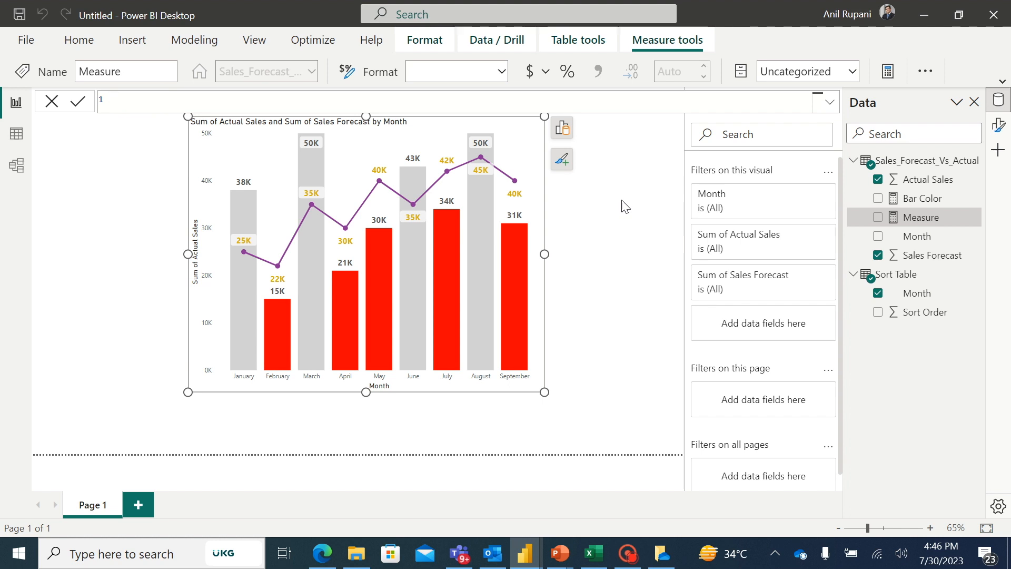
type("Missing")
key("BackSpace")
key("BackSpace")
key("BackSpace")
key("BackSpace")
key("BackSpace")
key("BackSpace")
key("BackSpace")
type("Missing forecast months")
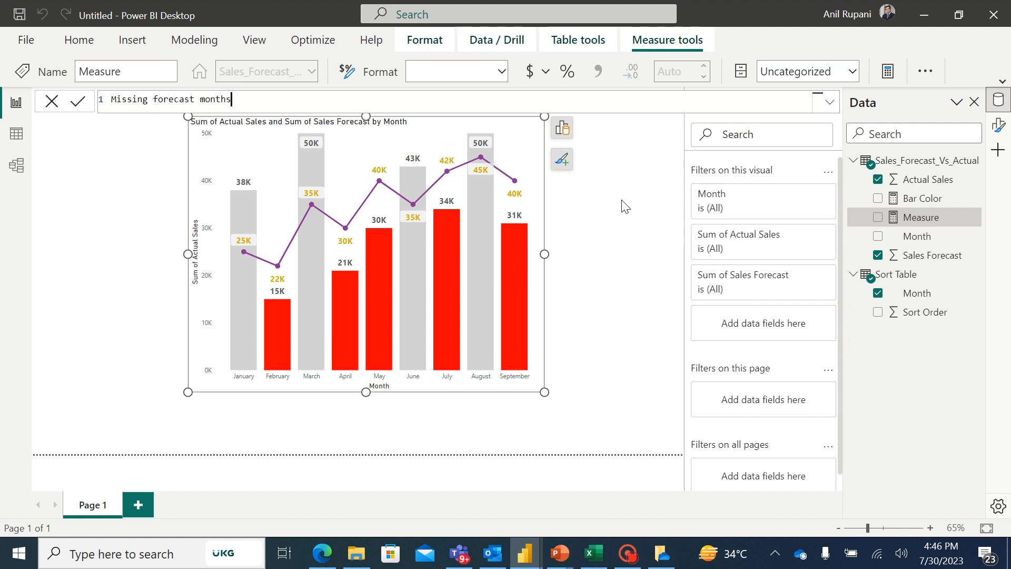
type(" =")
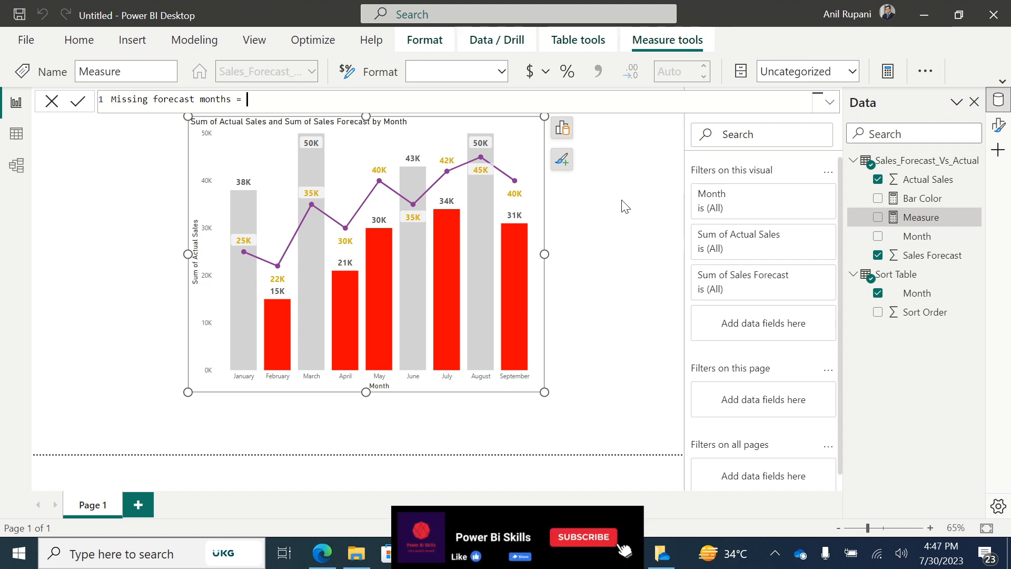
Step: Begin the measure's formula with CALCULATE, using COUNT of Sales_Forecast_Vs_Actual[Month] as its expression
type("cal")
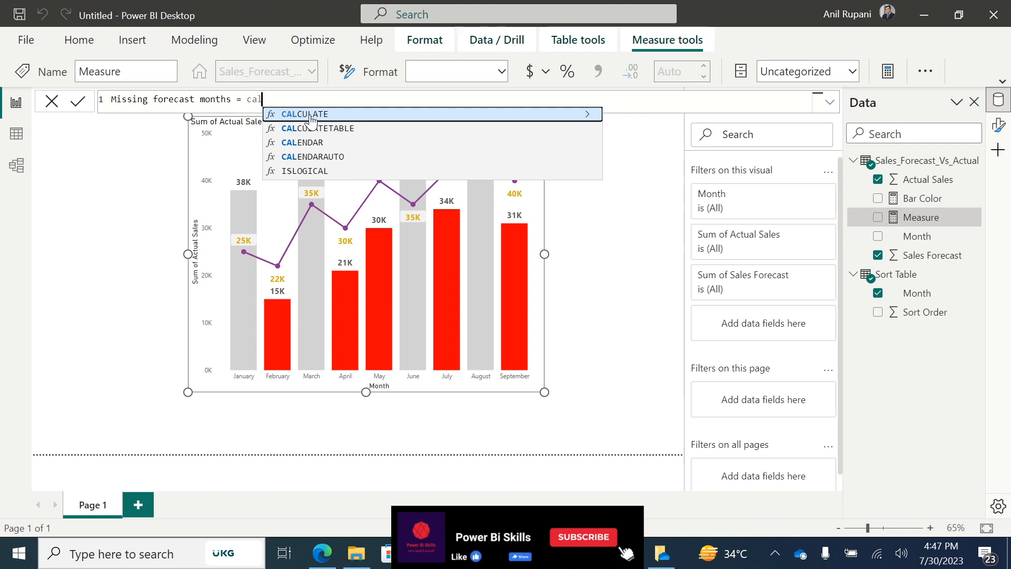
key("Tab")
type("co")
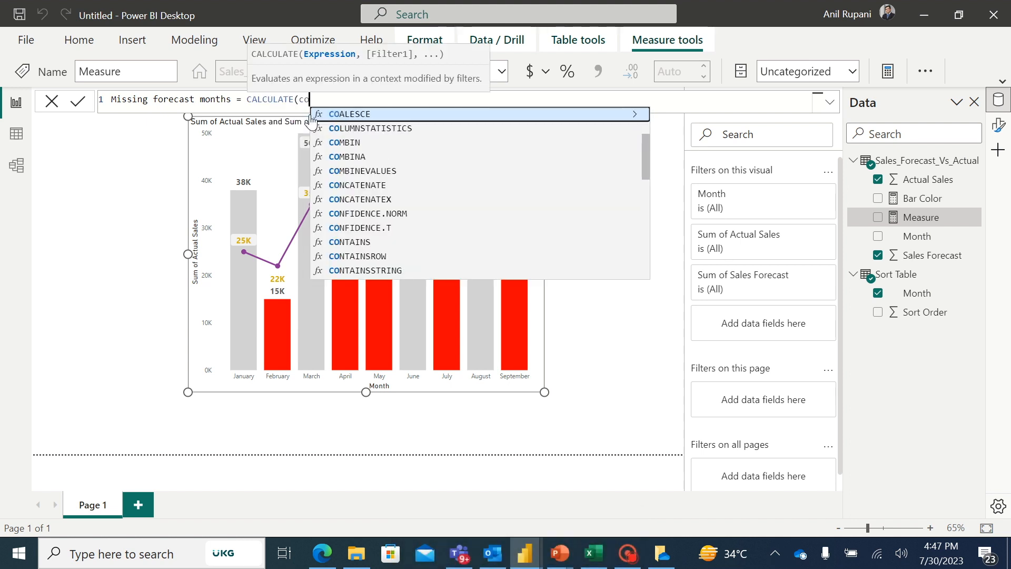
type("unt(")
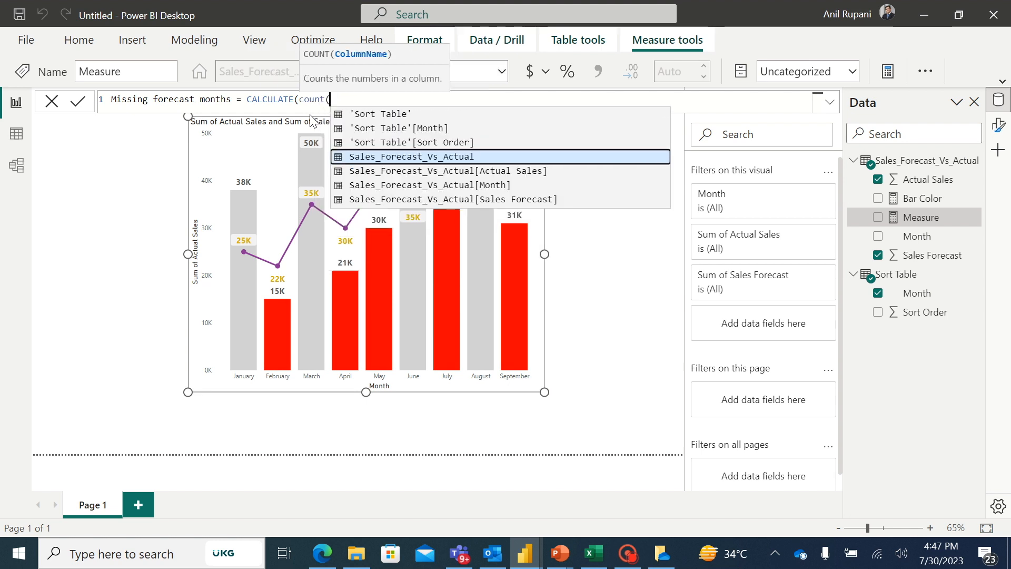
left_click(464, 185)
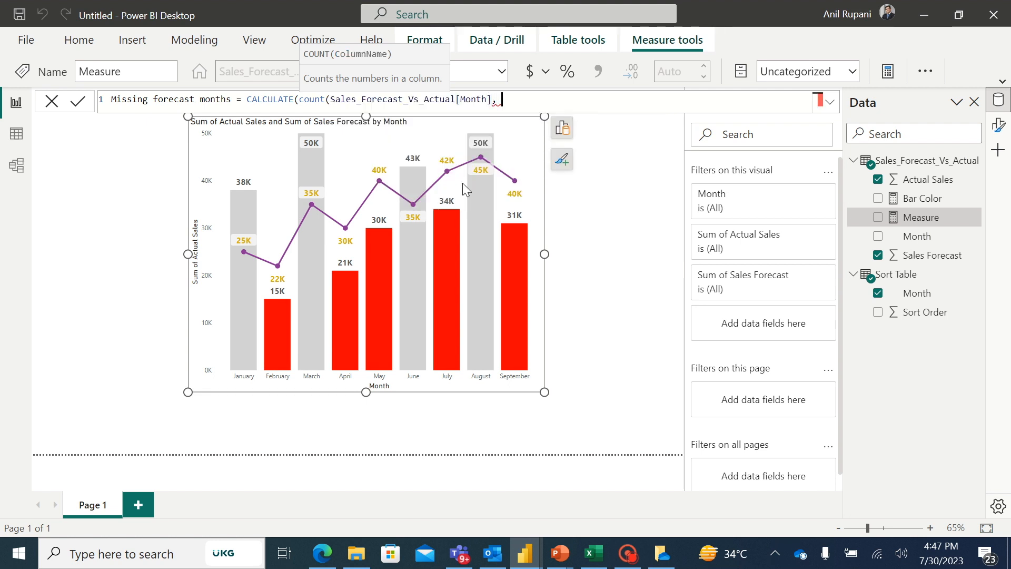
type("),")
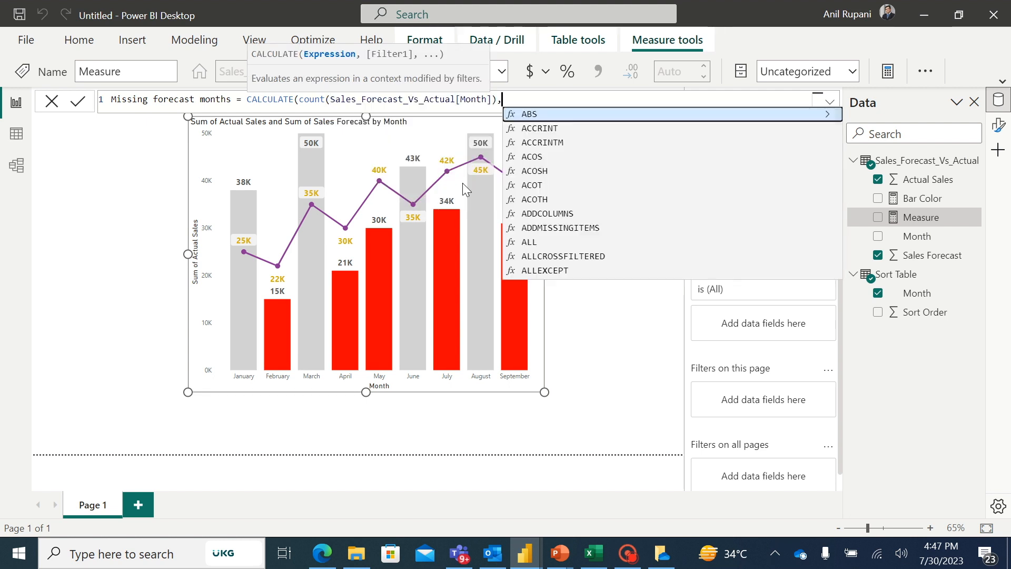
Step: Add a FILTER on Sales_Forecast_Vs_Actual that keeps rows where Sales Forecast > Actual Sales, and commit the measure
type(" filt")
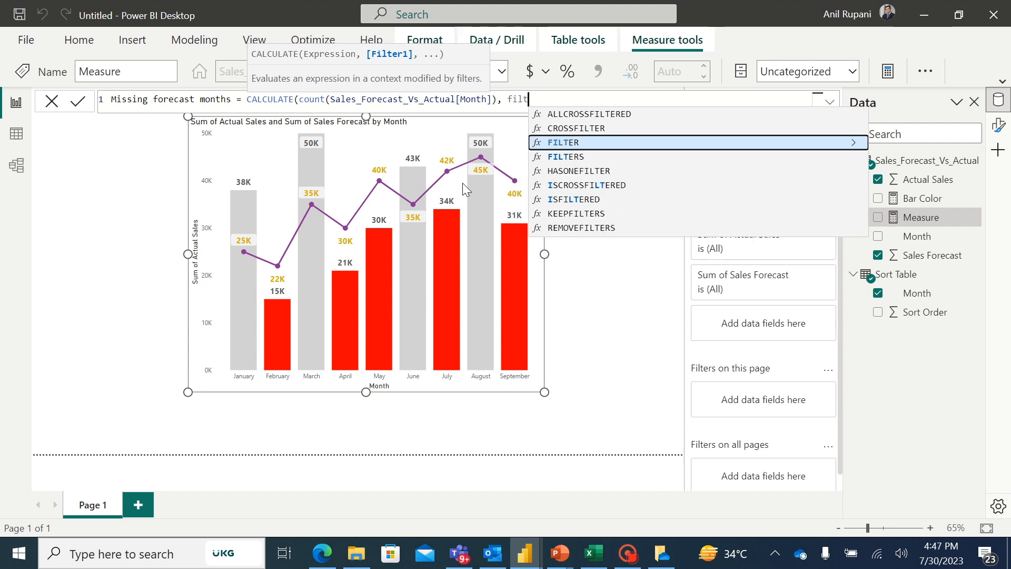
left_click(559, 142)
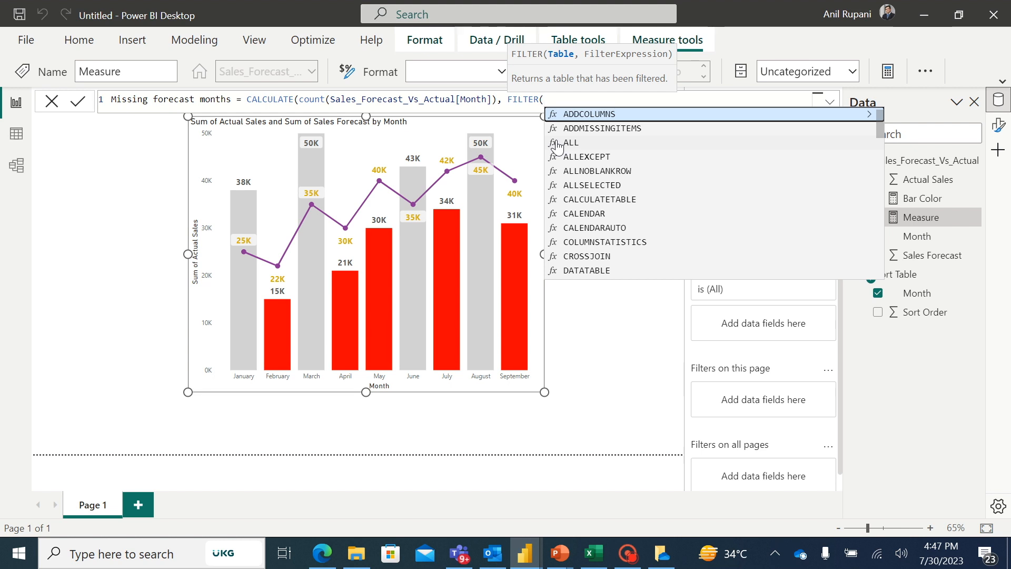
type("sal")
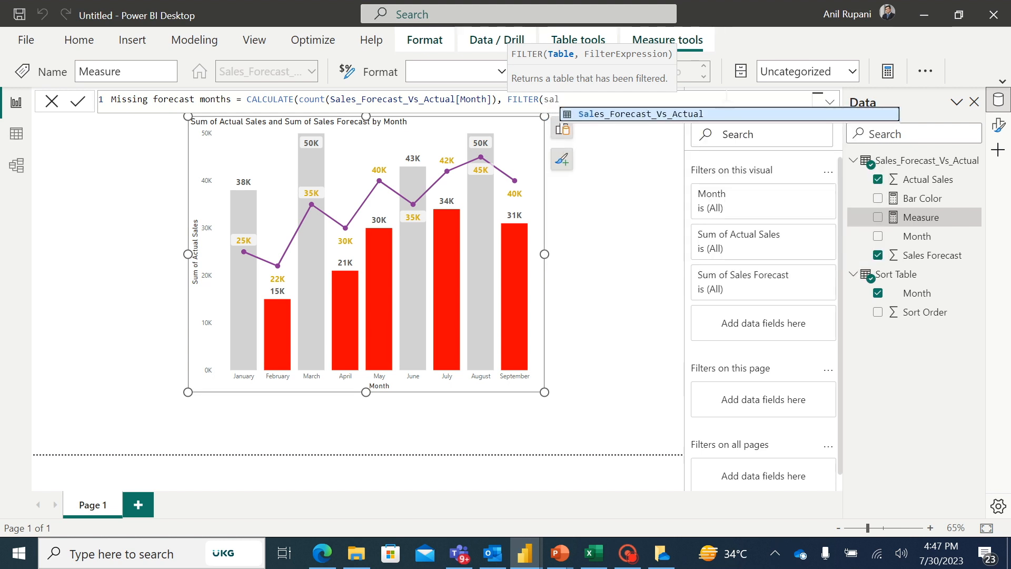
key("Tab")
type(",")
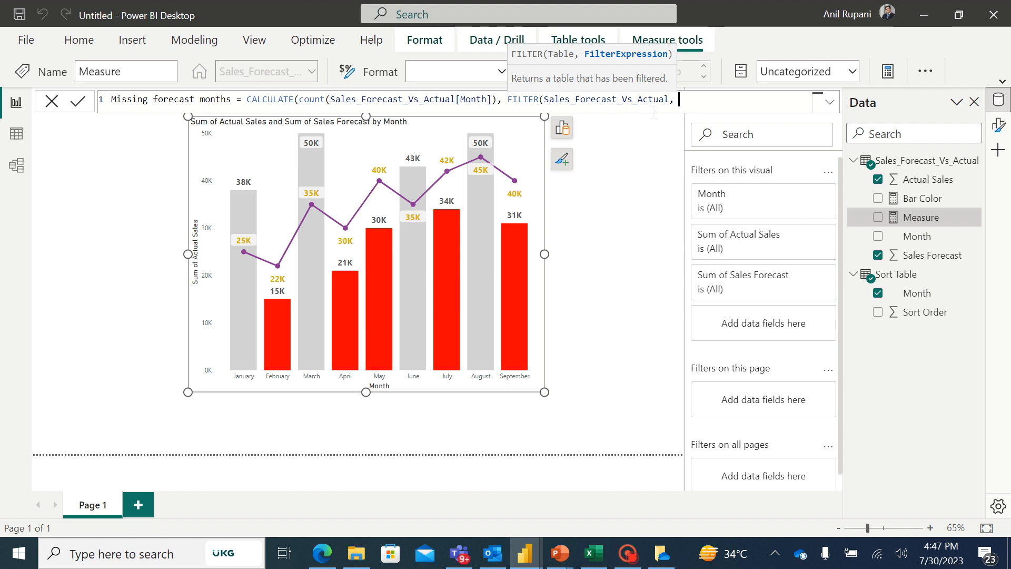
type("sal")
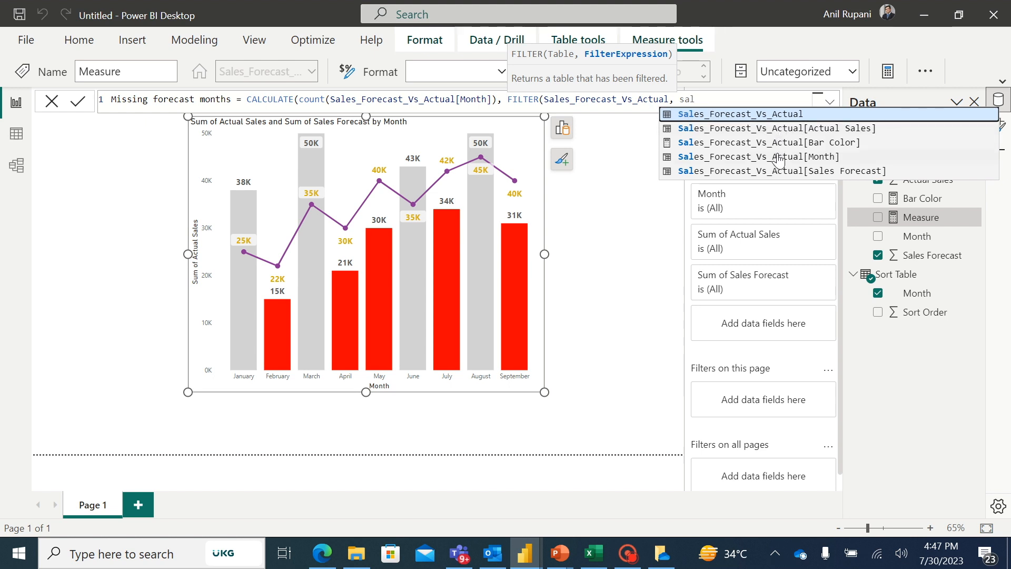
left_click(761, 170)
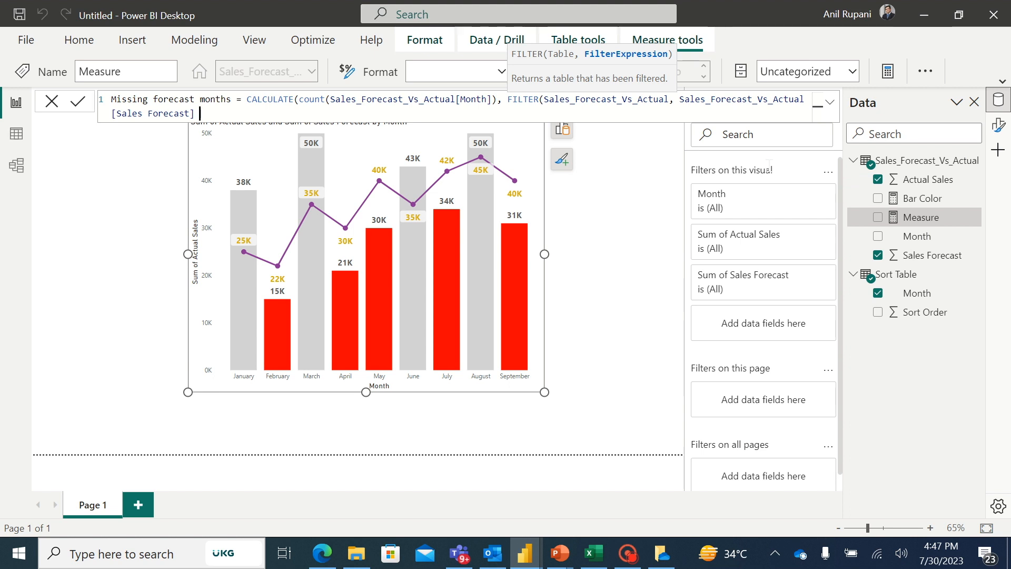
type("> sa")
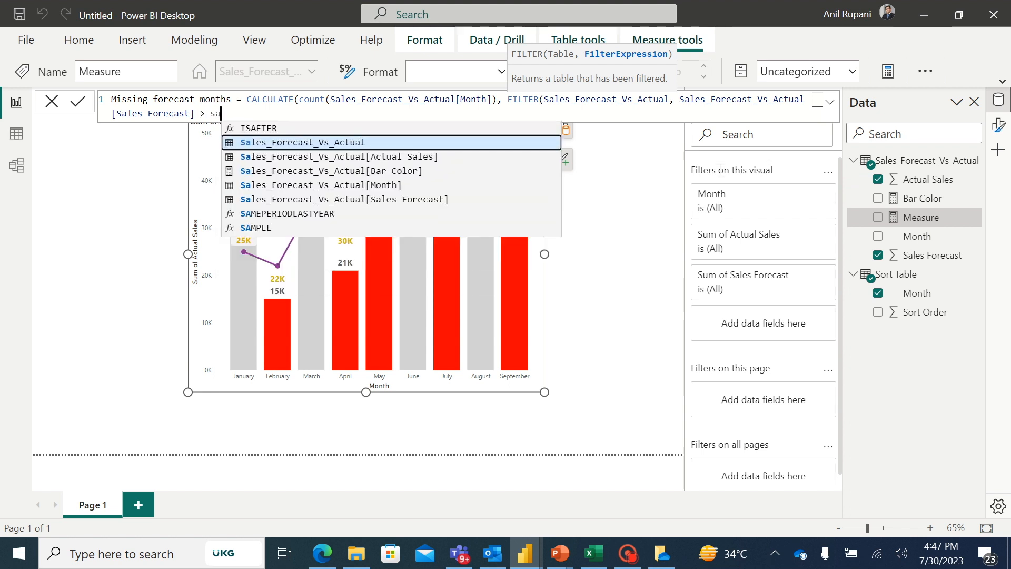
left_click(392, 157)
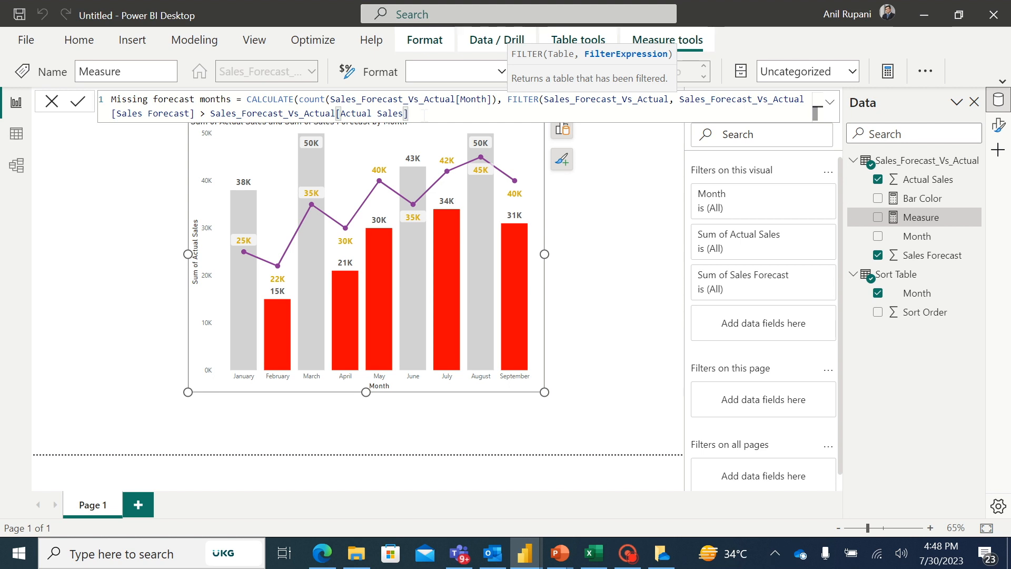
type(")")
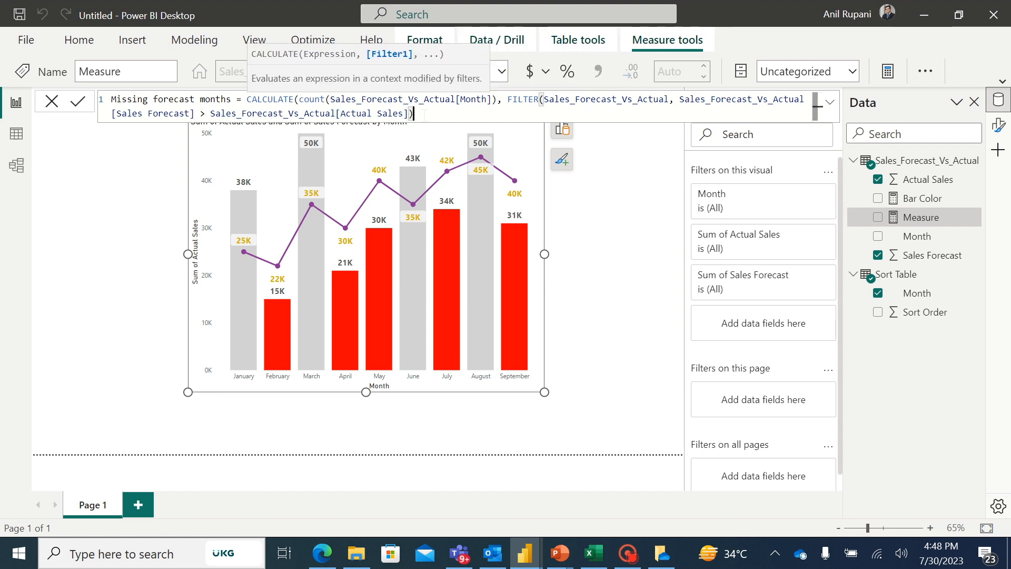
key("Return")
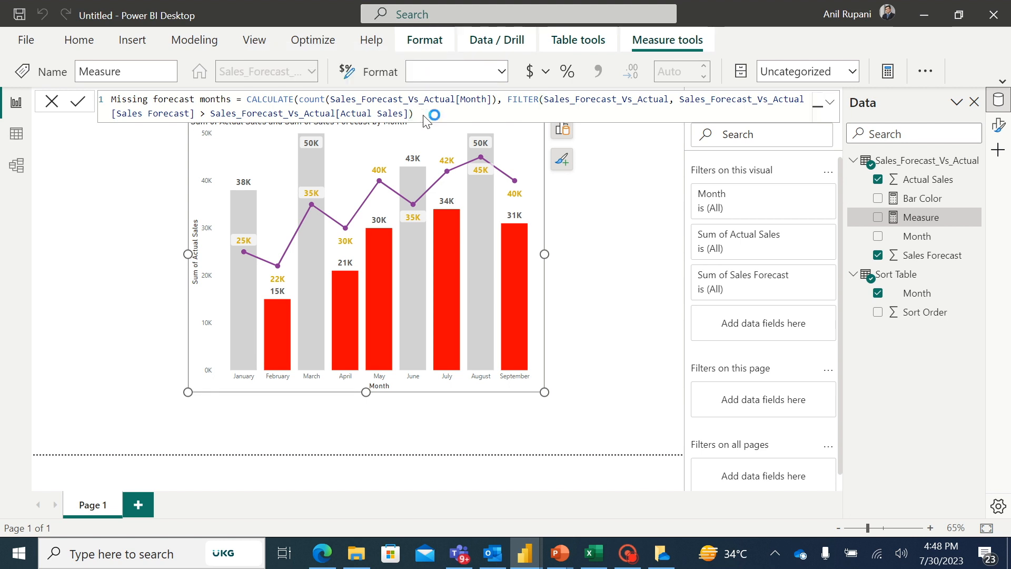
type(")")
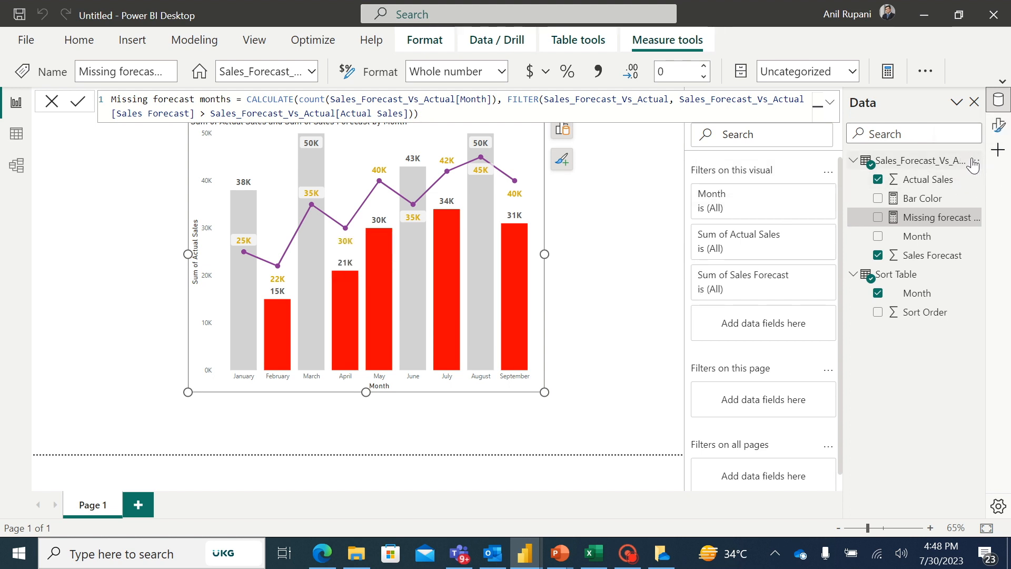
Step: Add another measure to the Sales_Forecast_Vs_Actual table, named "Surplus / Shortfall", and begin its sum formula
left_click(976, 162)
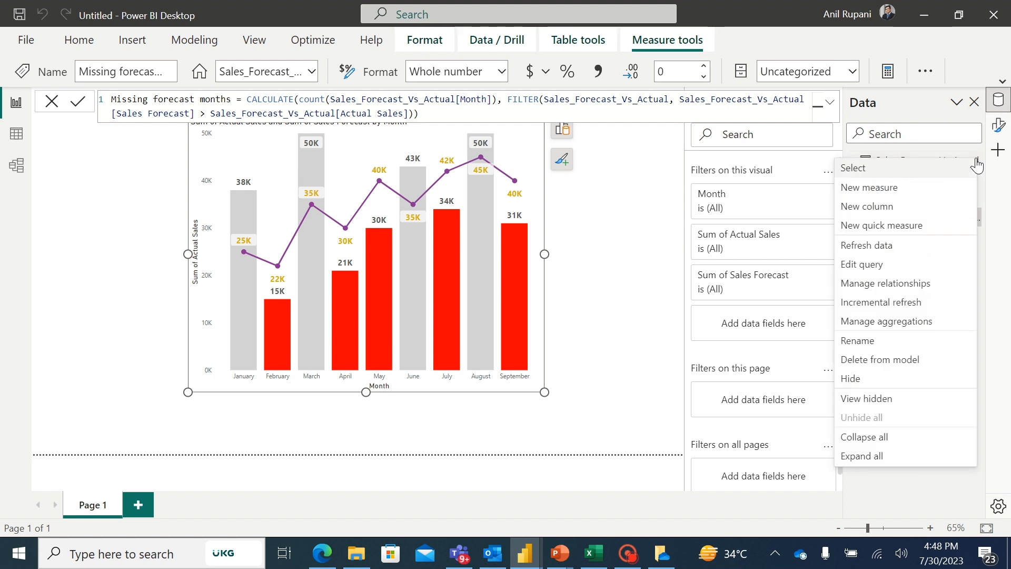
left_click(879, 188)
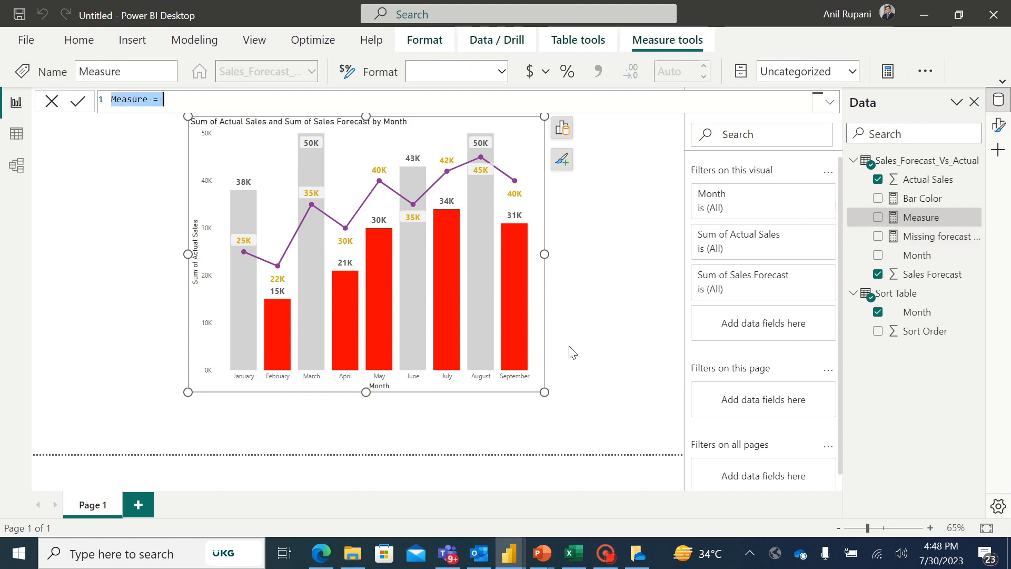
key("BackSpace")
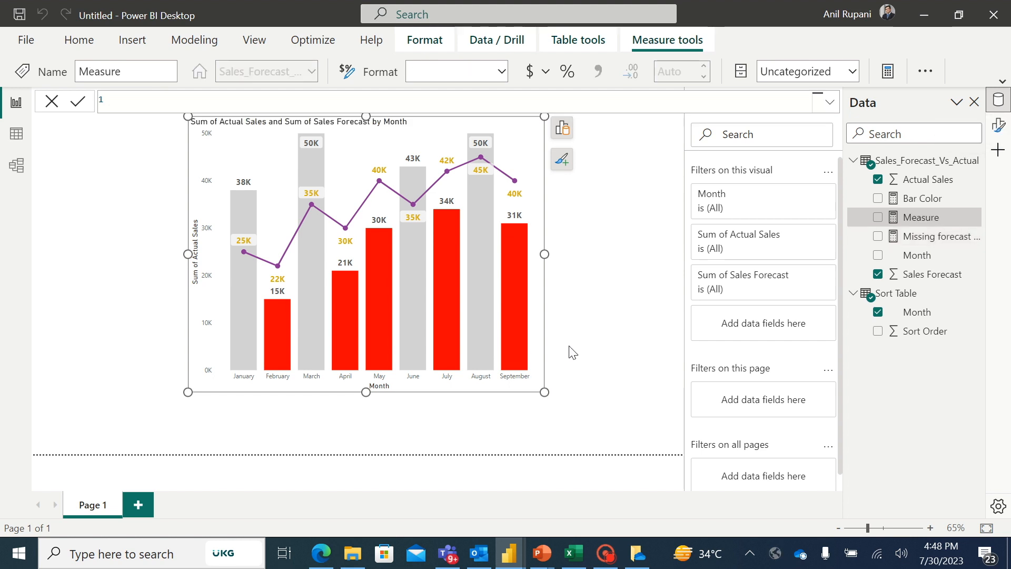
key("Return")
type("Surplus / Shor")
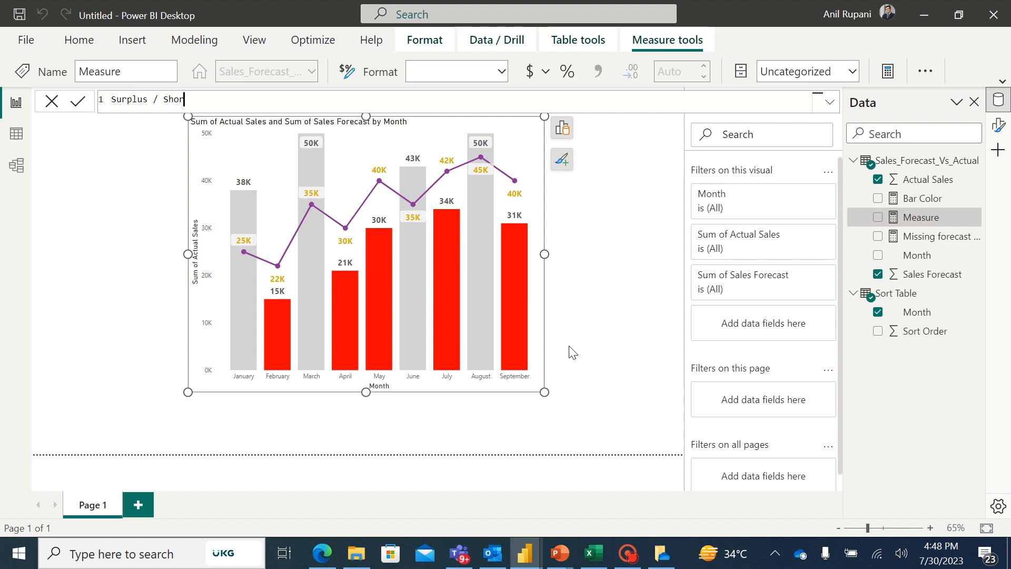
type("tfall = sum")
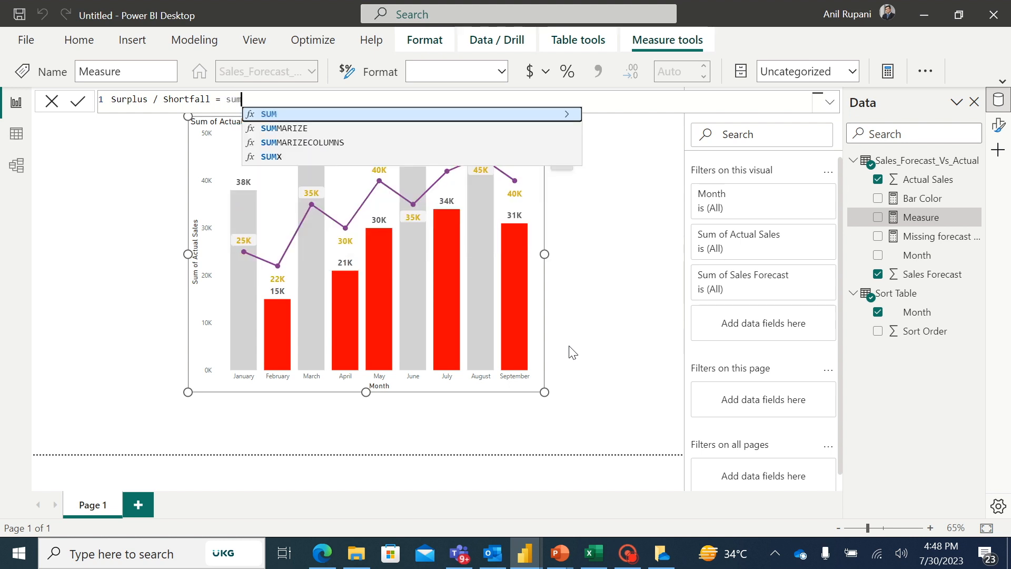
Step: Complete the Surplus / Shortfall measure as a SUMX over Sales_Forecast_Vs_Actual of Actual Sales minus Sales Forecast, and commit it
type("x(")
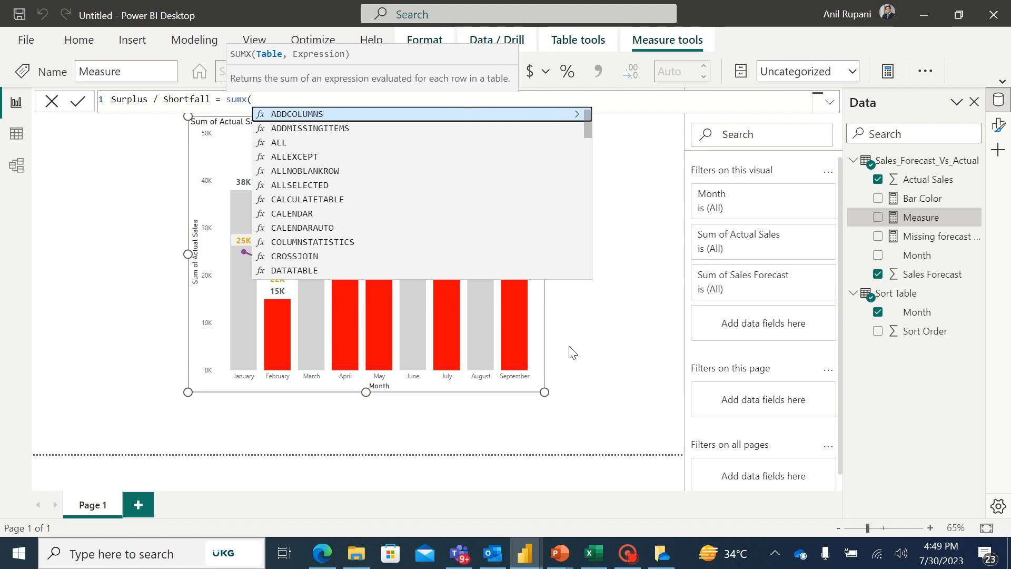
type("sal")
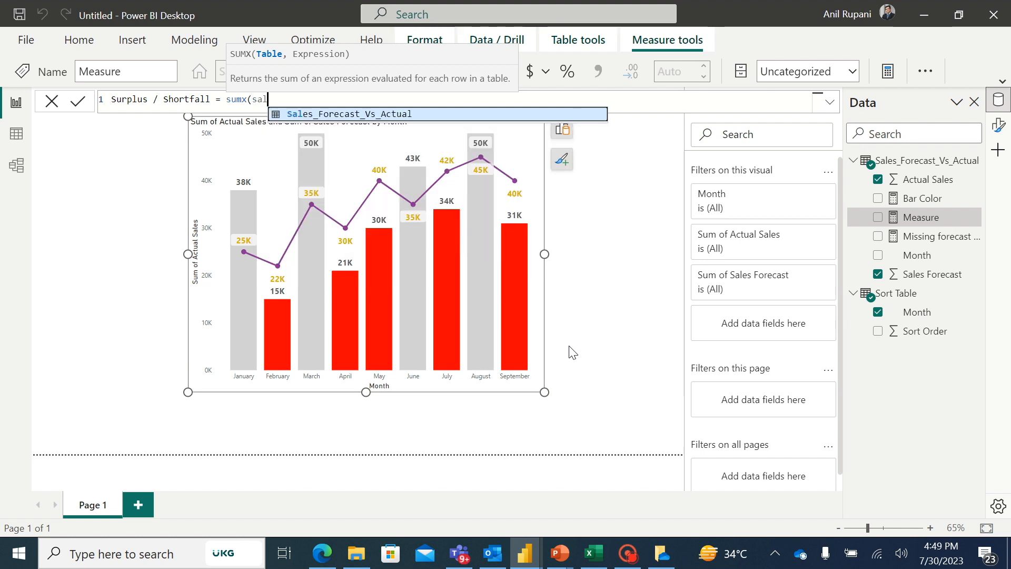
left_click(398, 114)
type(",")
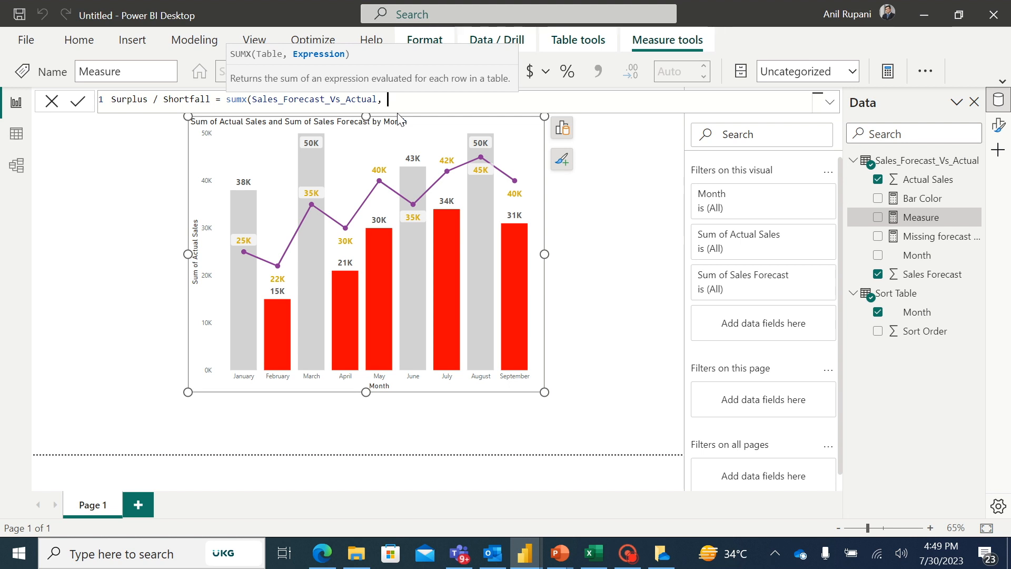
type("sal")
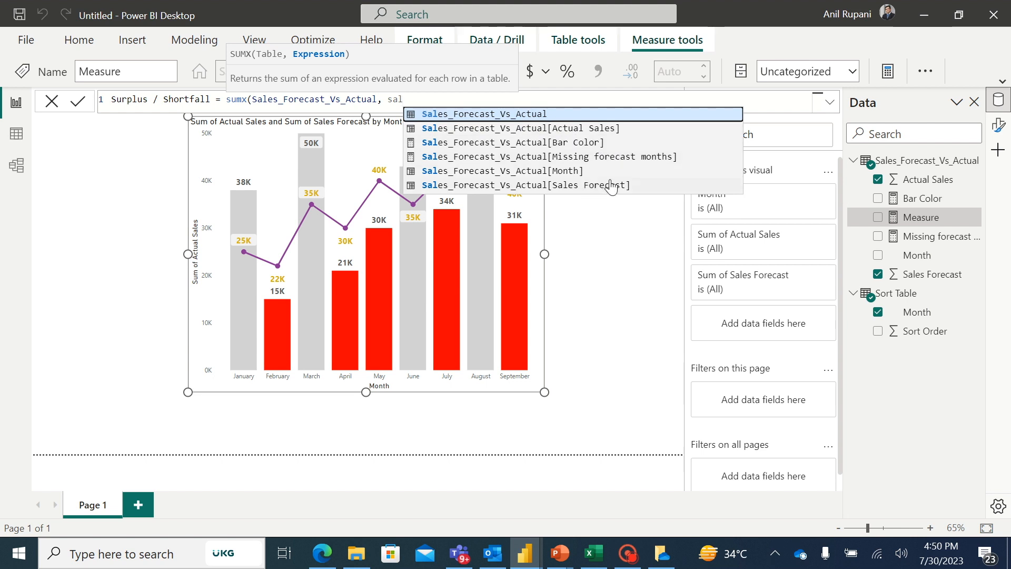
left_click(591, 128)
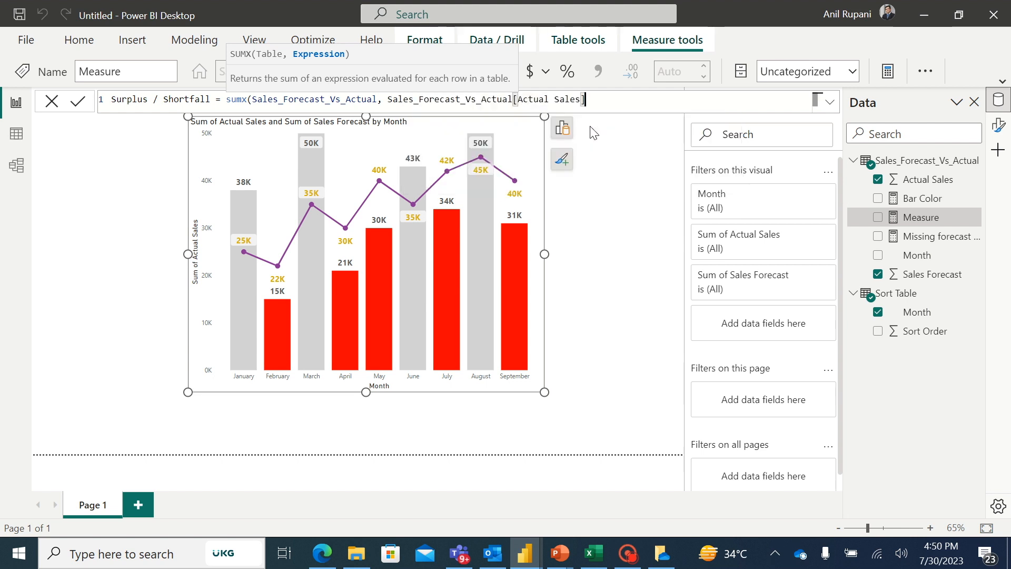
type("- sale")
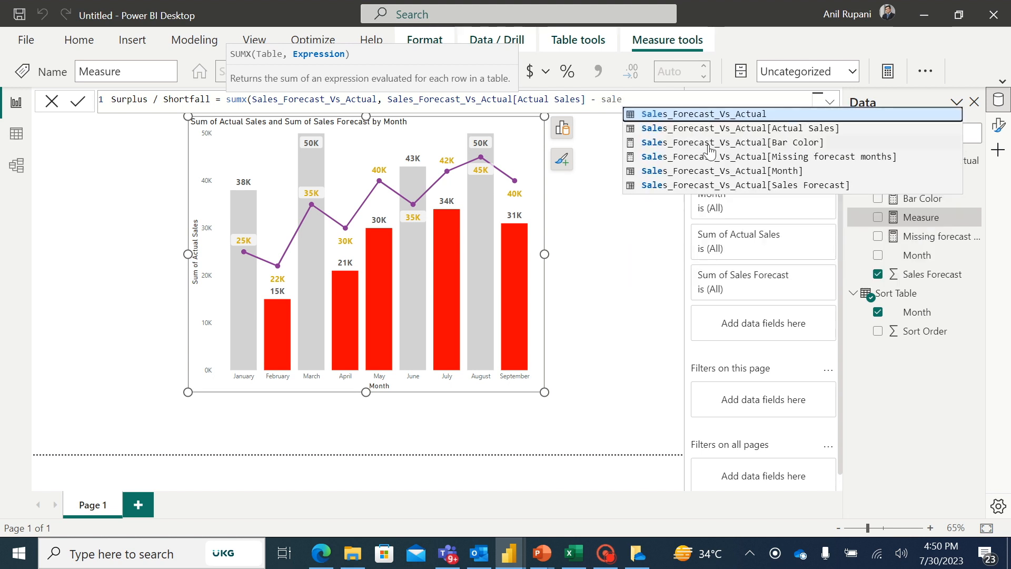
left_click(756, 183)
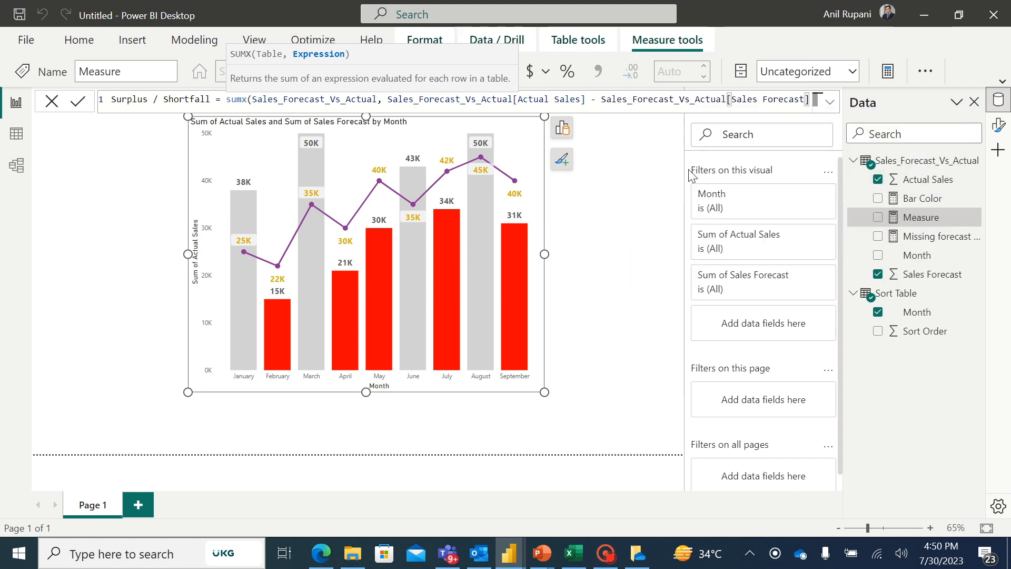
type(")")
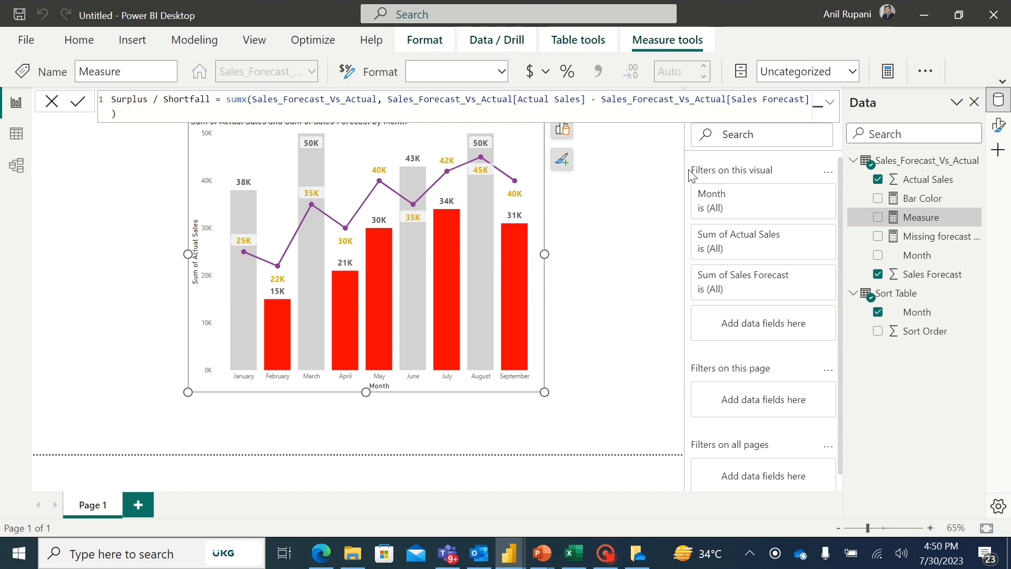
key("Return")
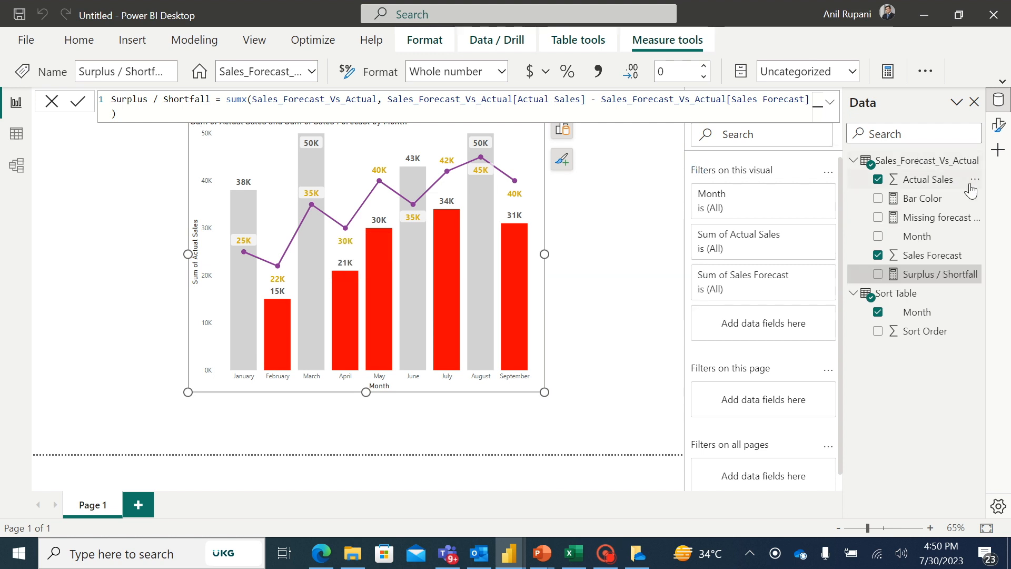
Step: Add another measure to the Sales_Forecast_Vs_Actual table, named "Dynamic Title", with its formula starting on a new line
left_click(977, 162)
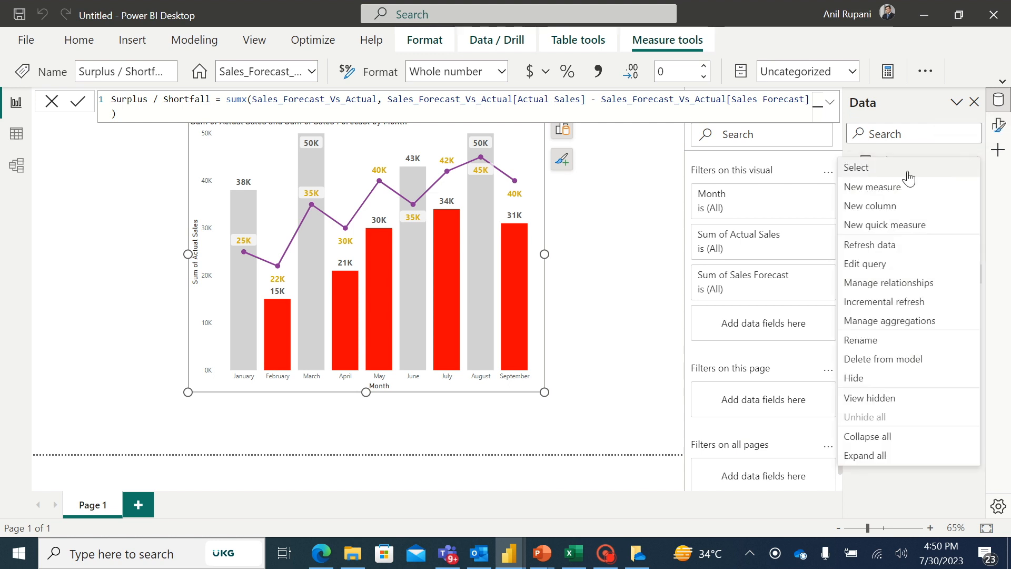
left_click(885, 191)
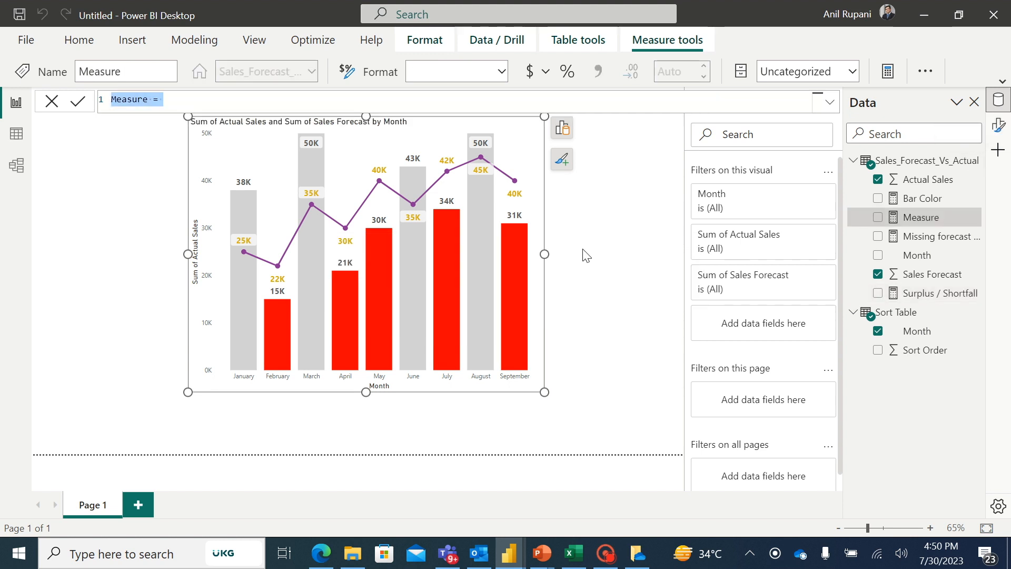
key("BackSpace")
type("Dy")
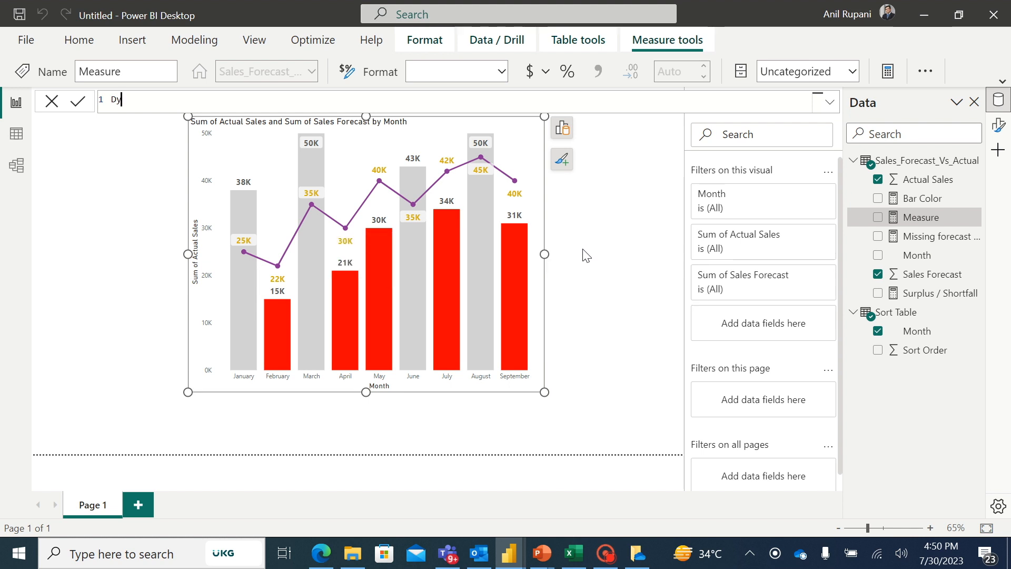
type("namic Title =")
key("shift+Return")
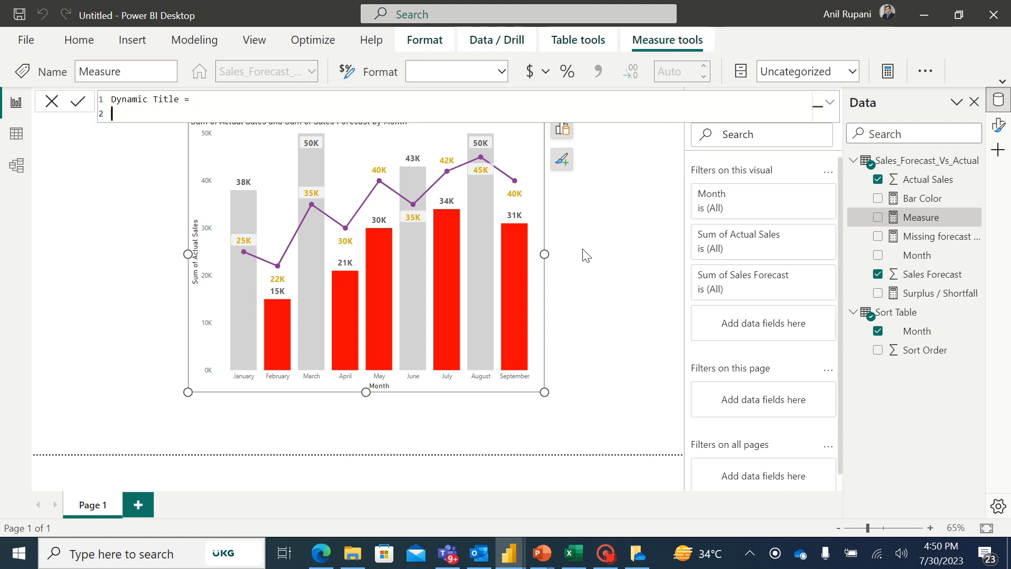
Step: Declare a variable No_of_months_missed_forecast in the formula that returns the [Missing forecast months] measure
type("Var")
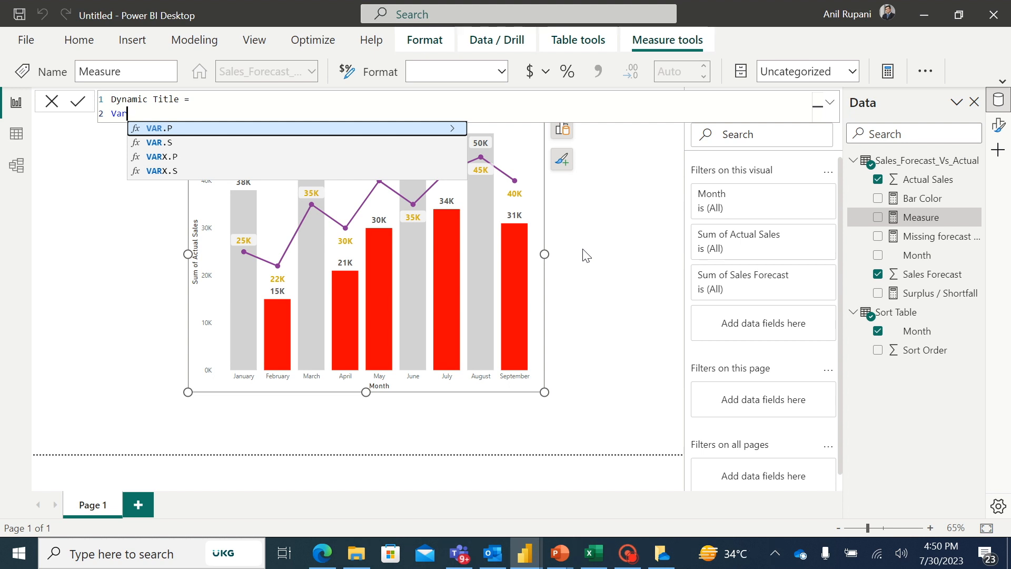
key("shift+Return")
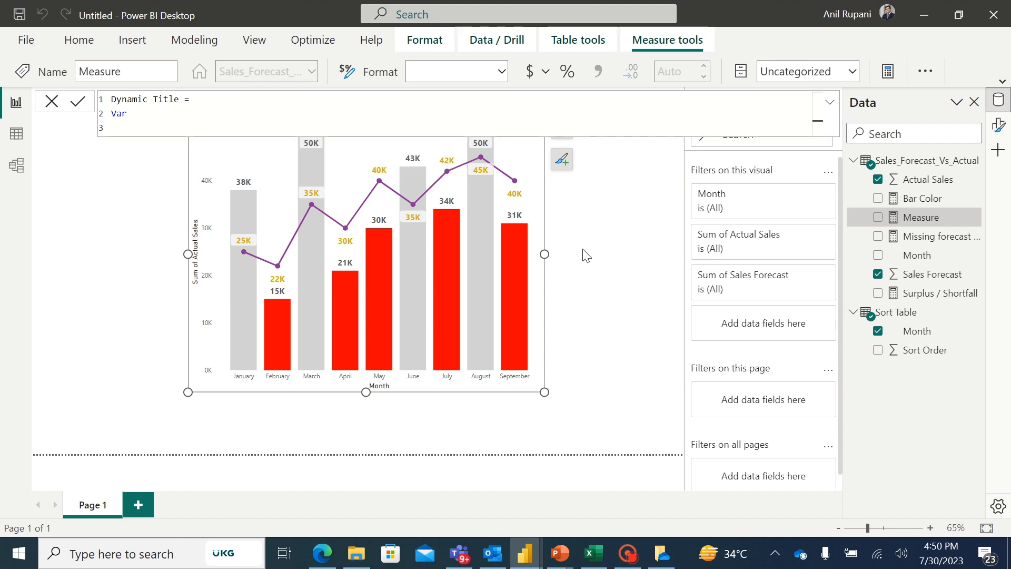
type("No_of_months_misse")
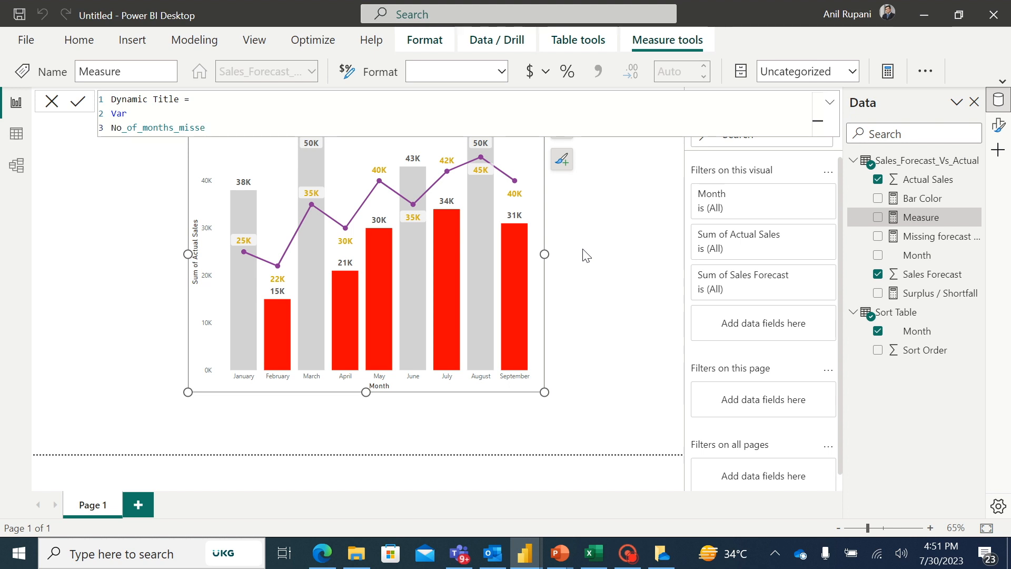
type("d_forecast = [")
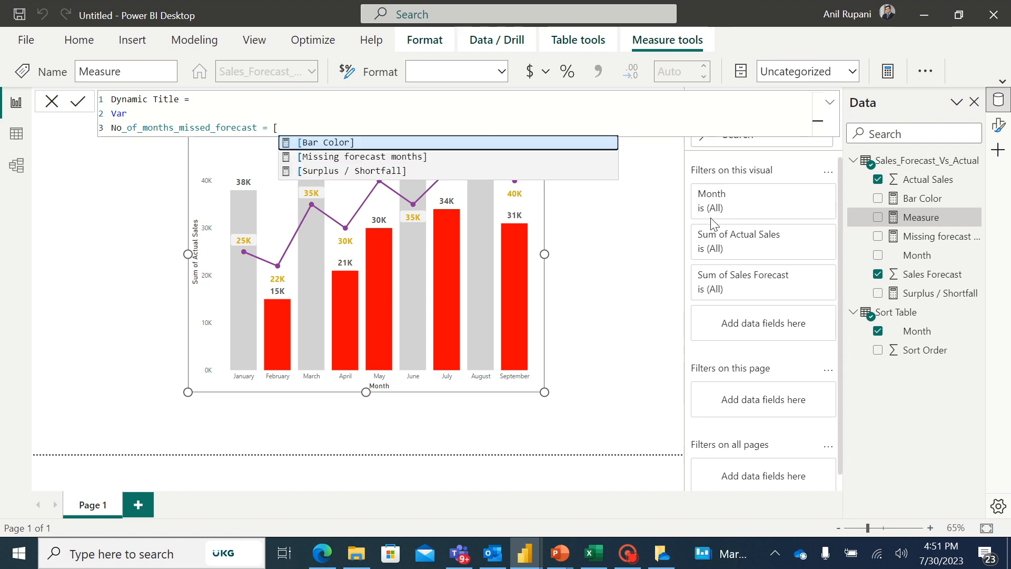
left_click(399, 156)
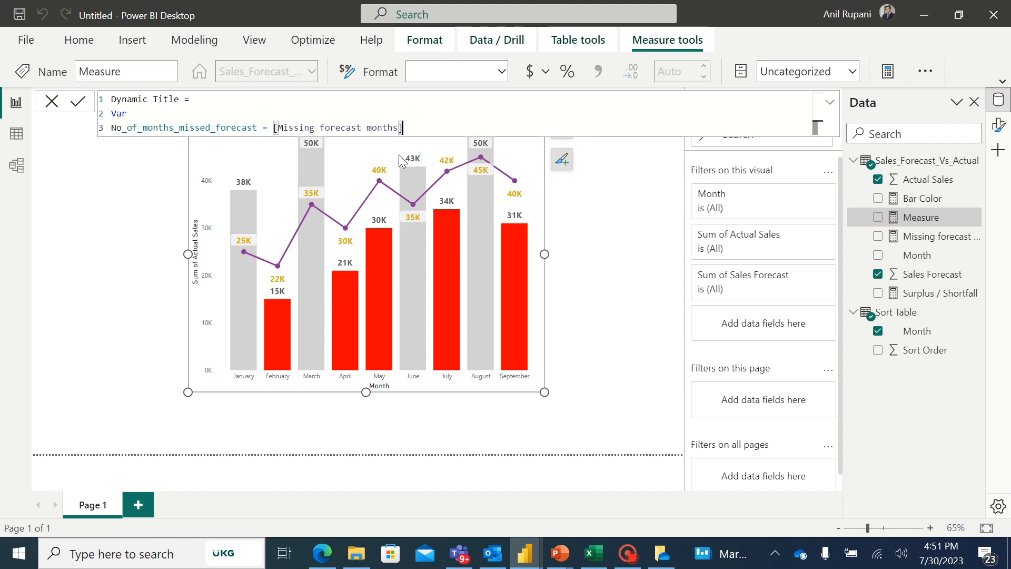
key("Return")
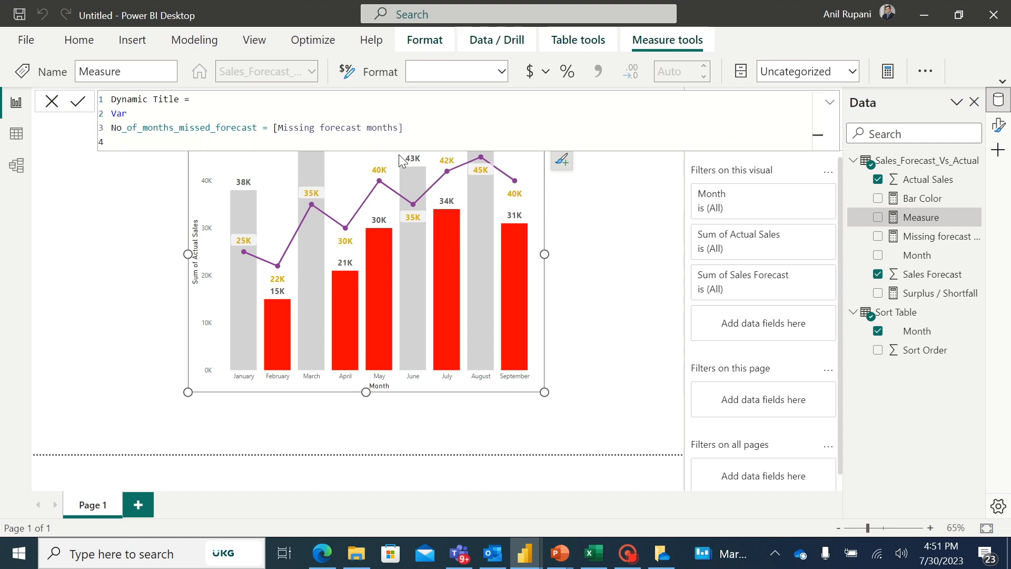
Step: Declare a second variable, Surplus_or_shortfall, beginning with an IF that tests whether [Surplus / Shortfall] < 0
type("Var")
key("Return")
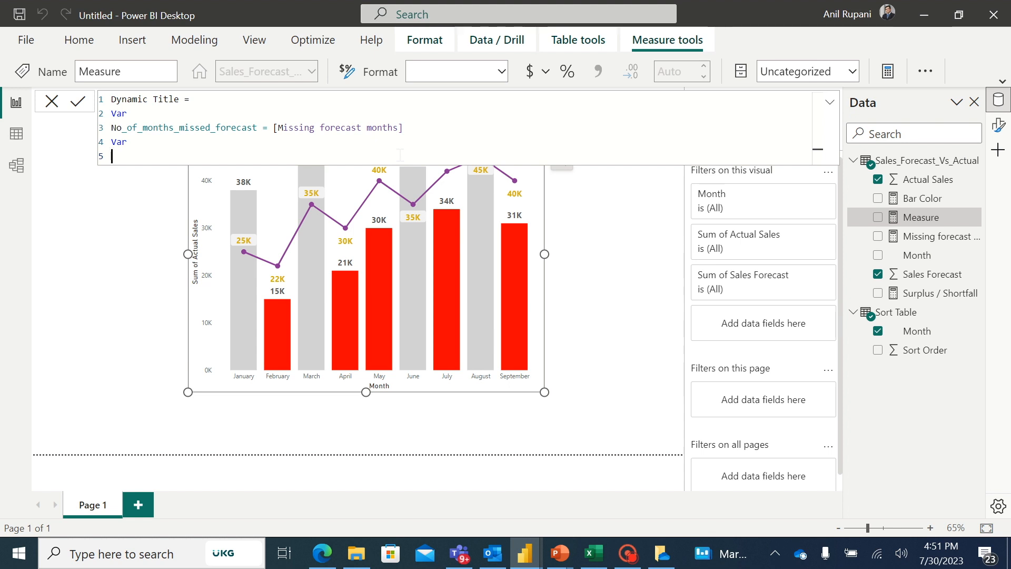
type("Surplus_or_s")
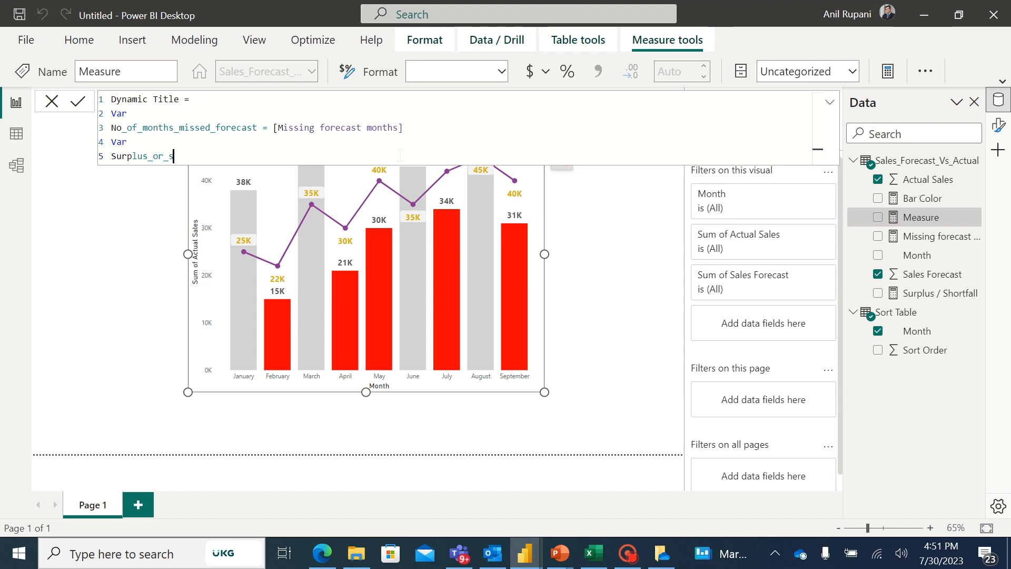
type("hortfall = if(")
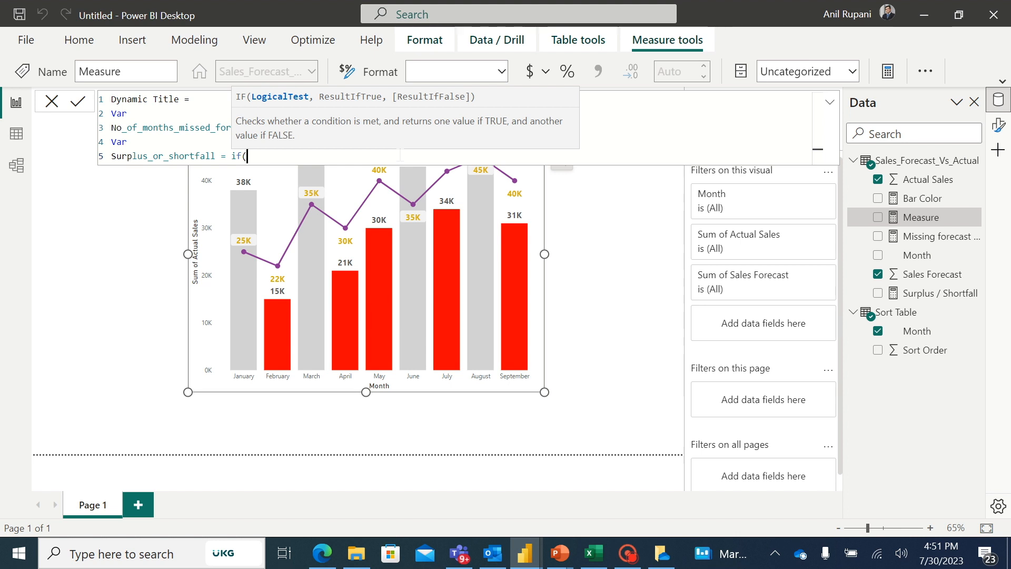
type("[")
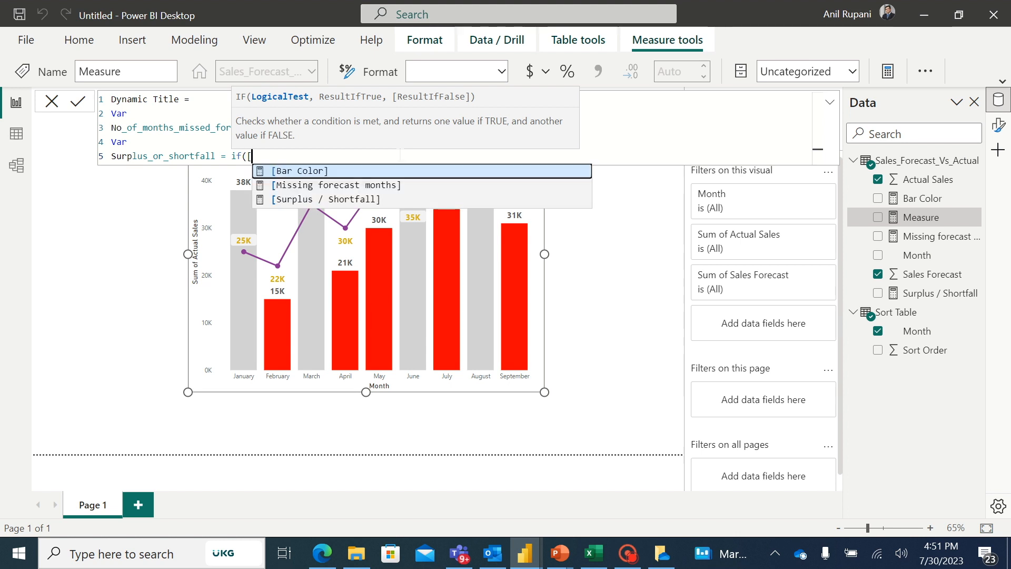
left_click(361, 199)
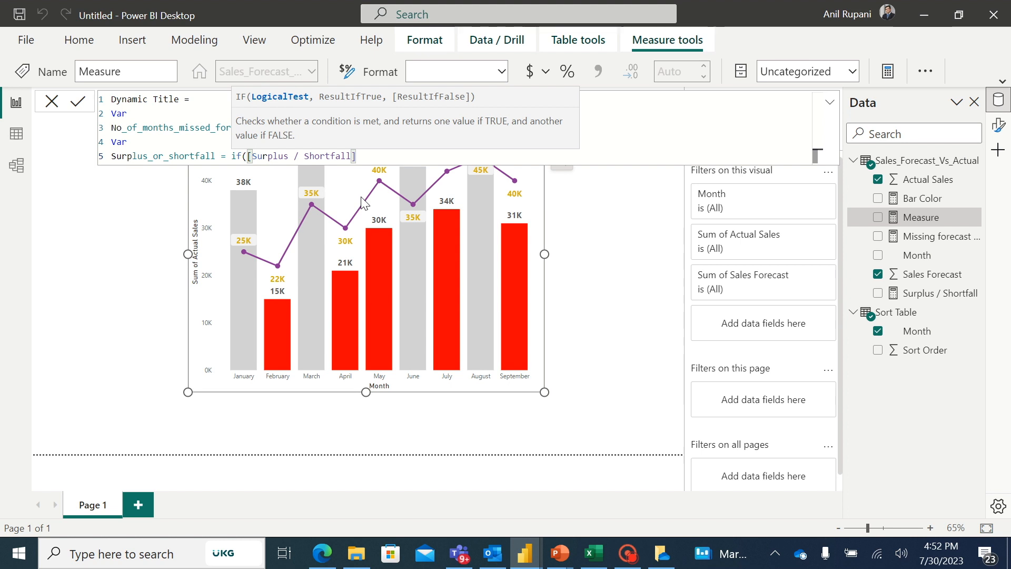
type(")")
key("BackSpace")
type("<")
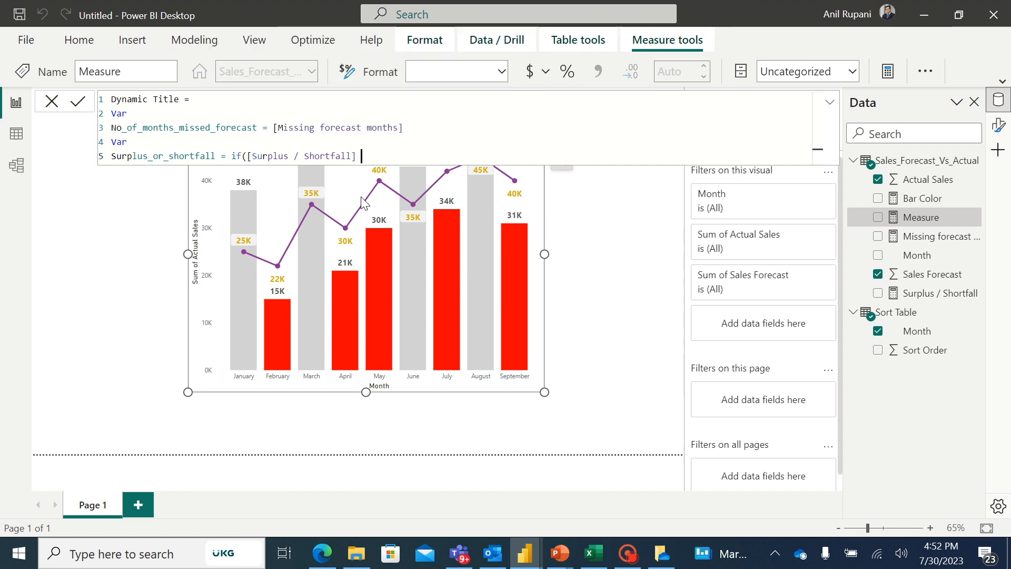
type(" 0")
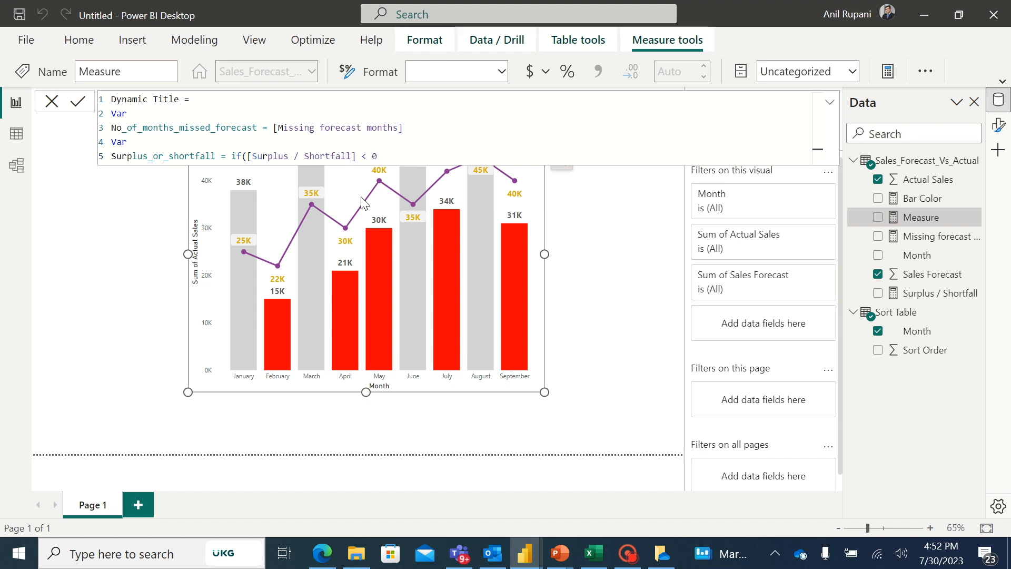
Step: Make the IF return "Shortfall" when the condition is true and "Surplus" otherwise
type(", \"Shortfall\"")
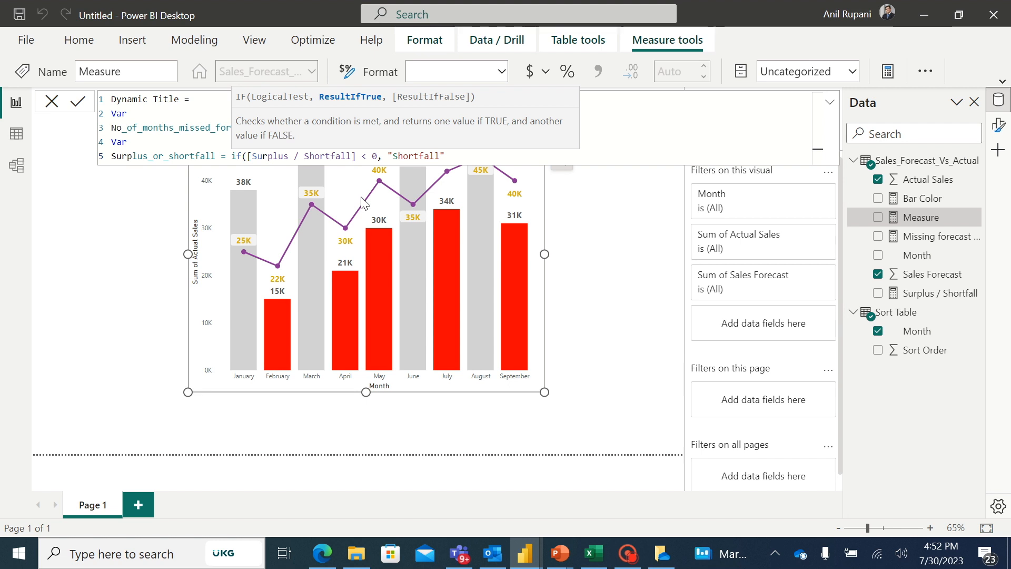
type(", \"")
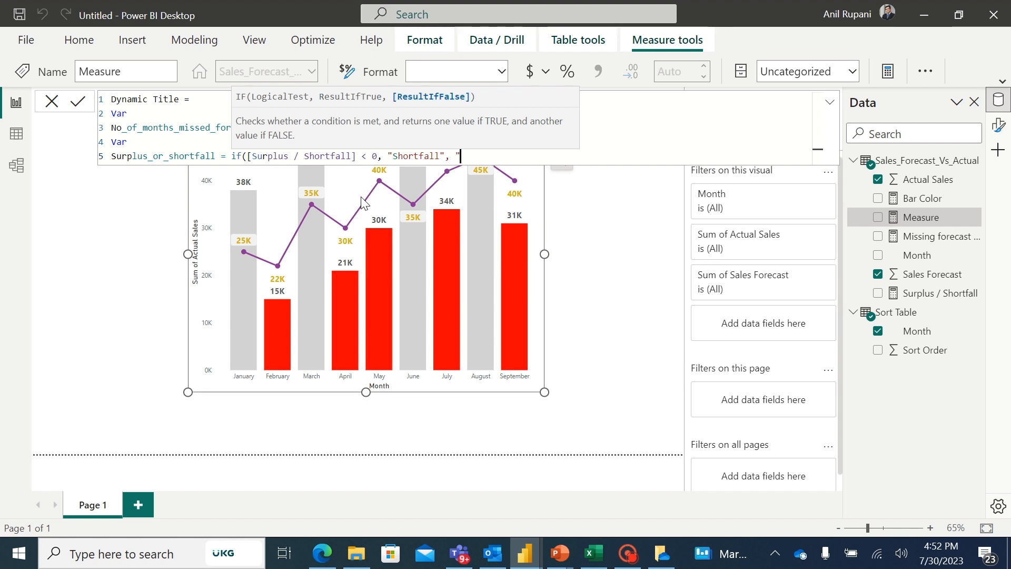
type("Surplus\"")
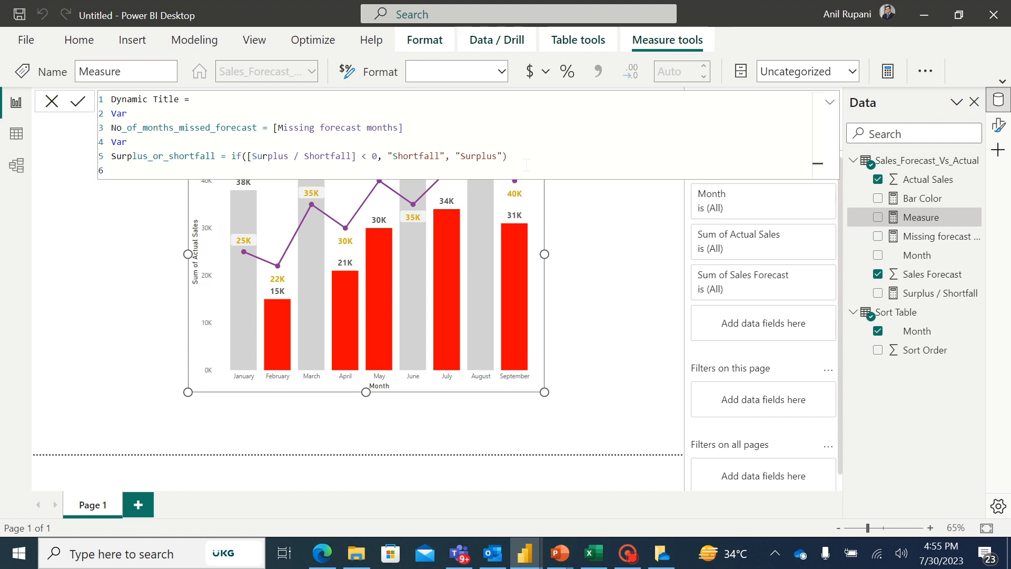
Step: Declare a third variable, Total_Months, as the COUNT of Sales_Forecast_Vs_Actual[Month], and start a new formula line
type("Var")
key("shift+Return")
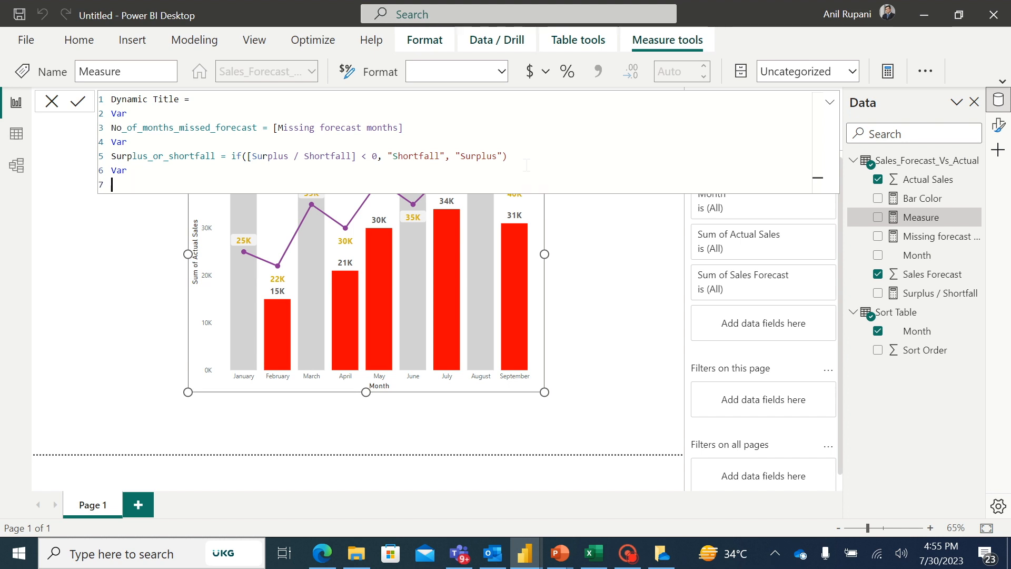
type("Total_Mnth")
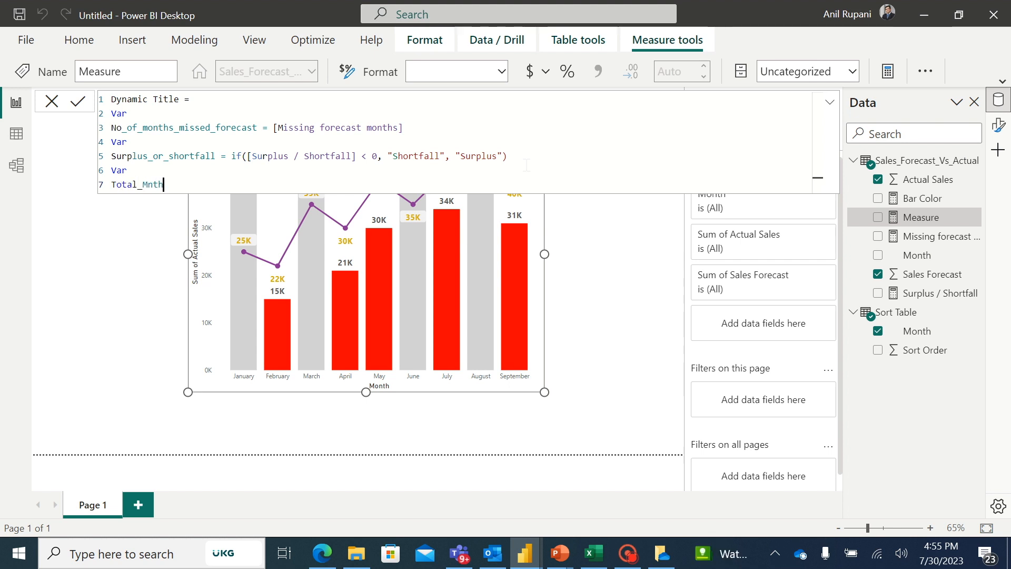
key("BackSpace")
key("BackSpace")
key("BackSpace")
type("onths = count(")
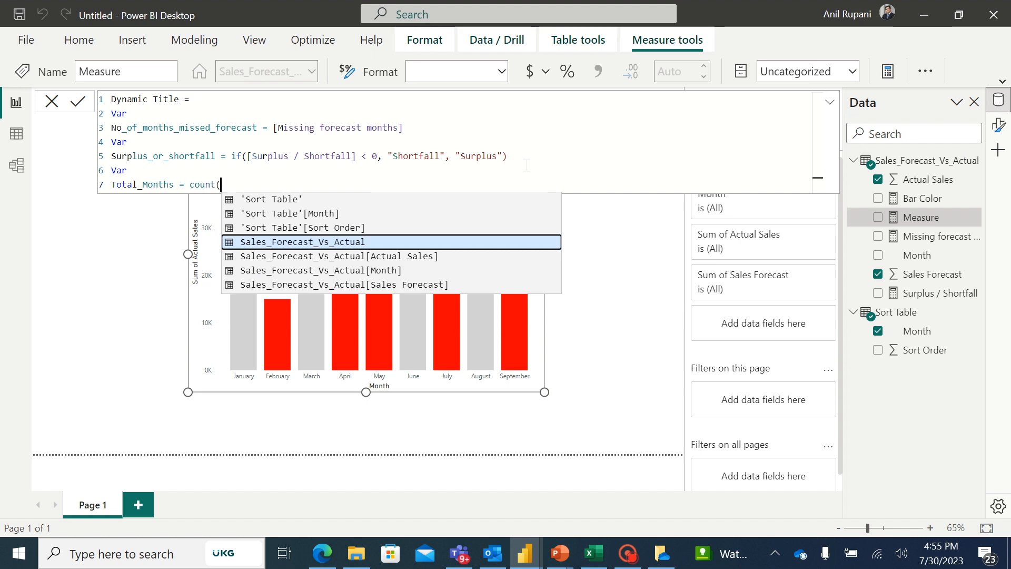
left_click(352, 270)
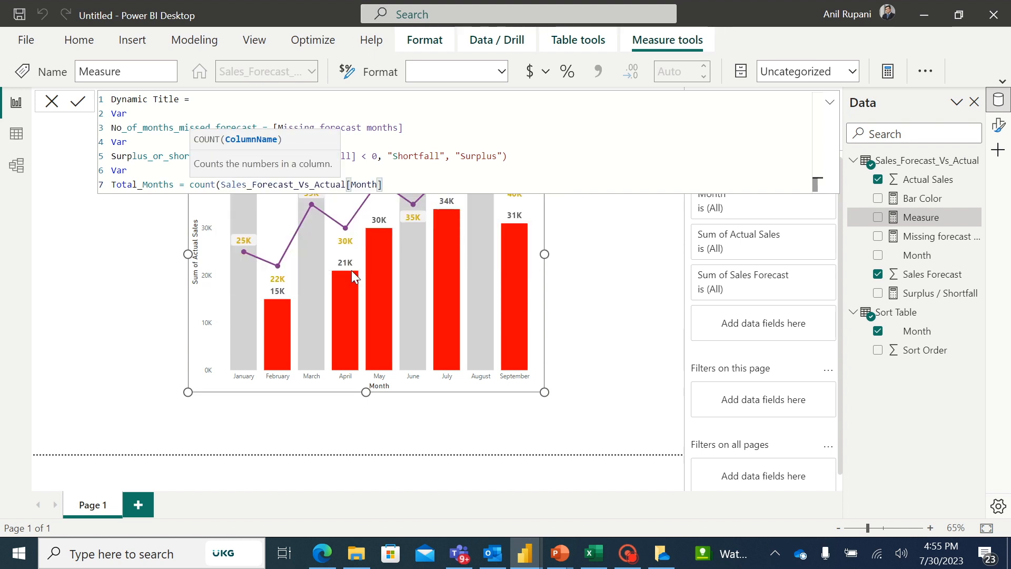
type(")")
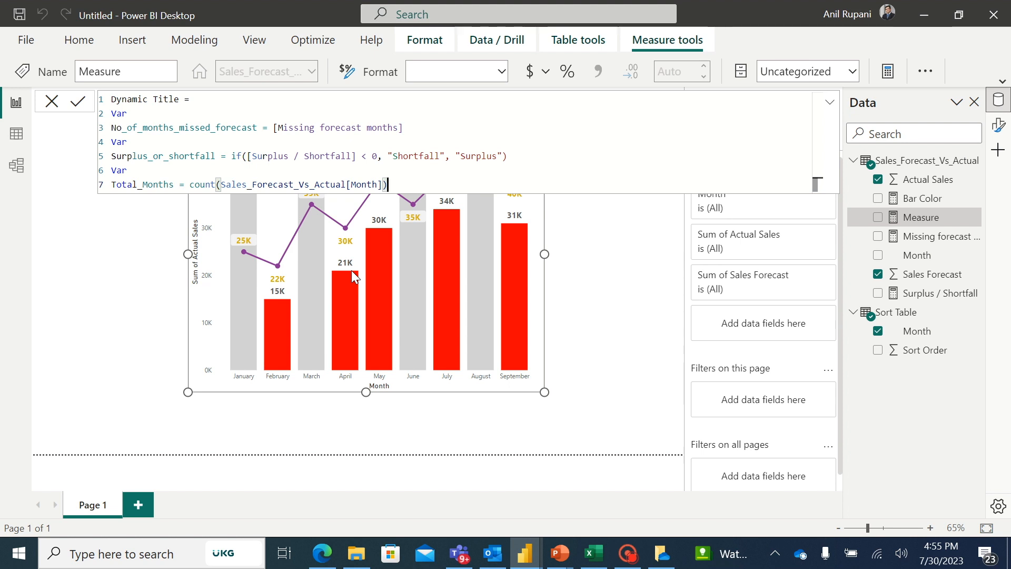
key("shift+Return")
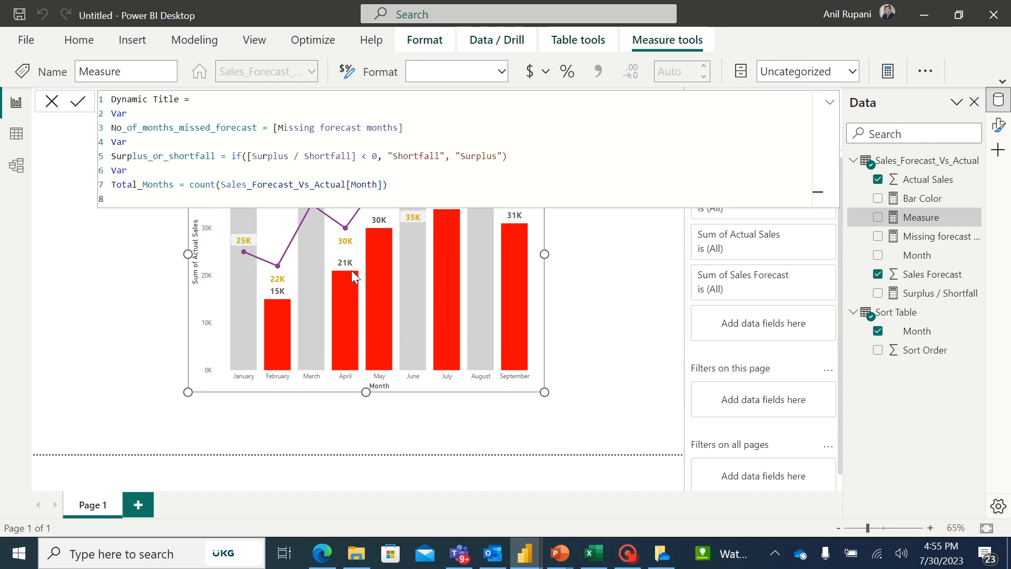
Step: Add a Return line to the formula, check the sample title wording in the Word document, and switch back to Power BI
type("Return")
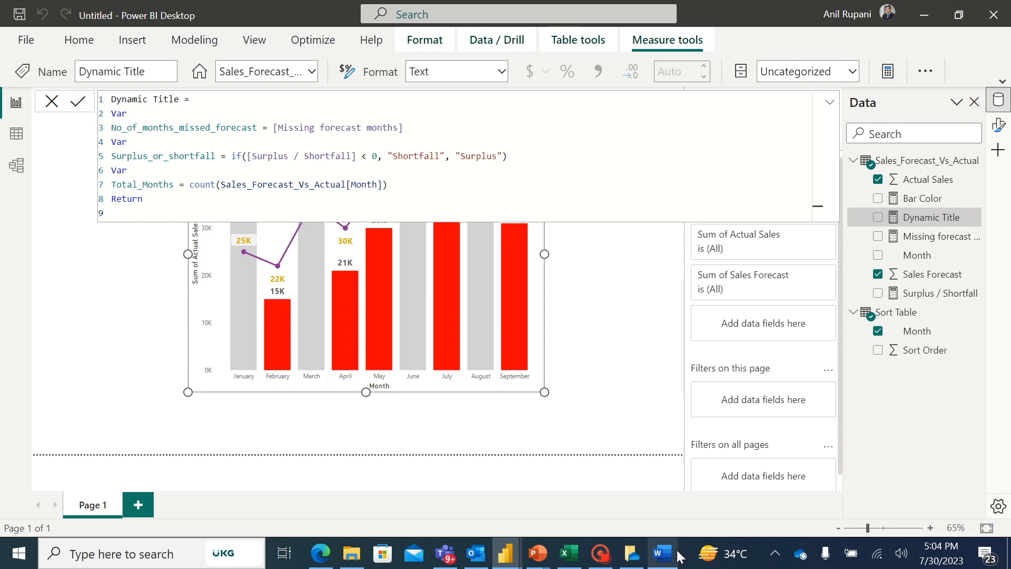
mouse_move(680, 557)
left_click(675, 501)
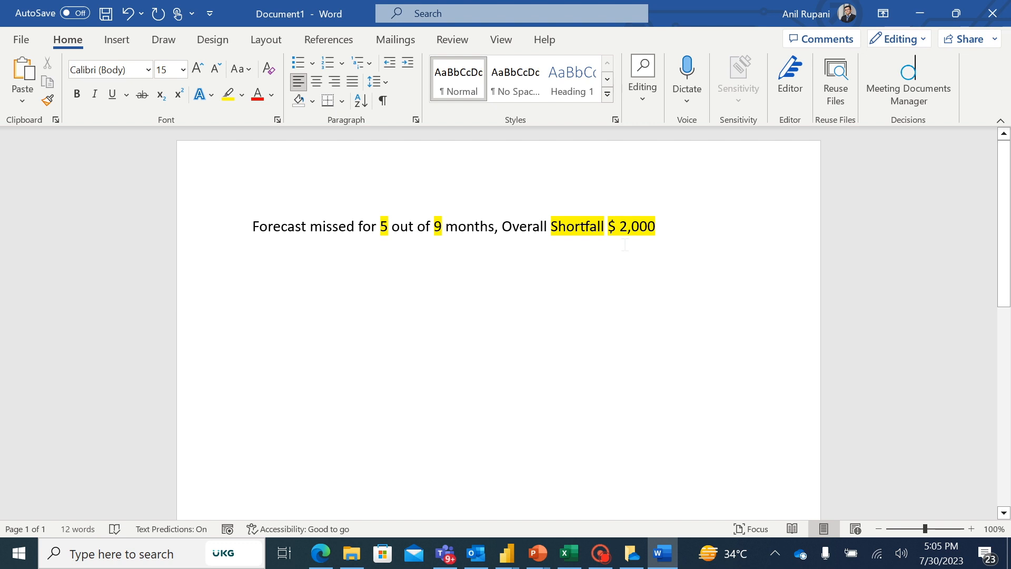
key("alt+Tab")
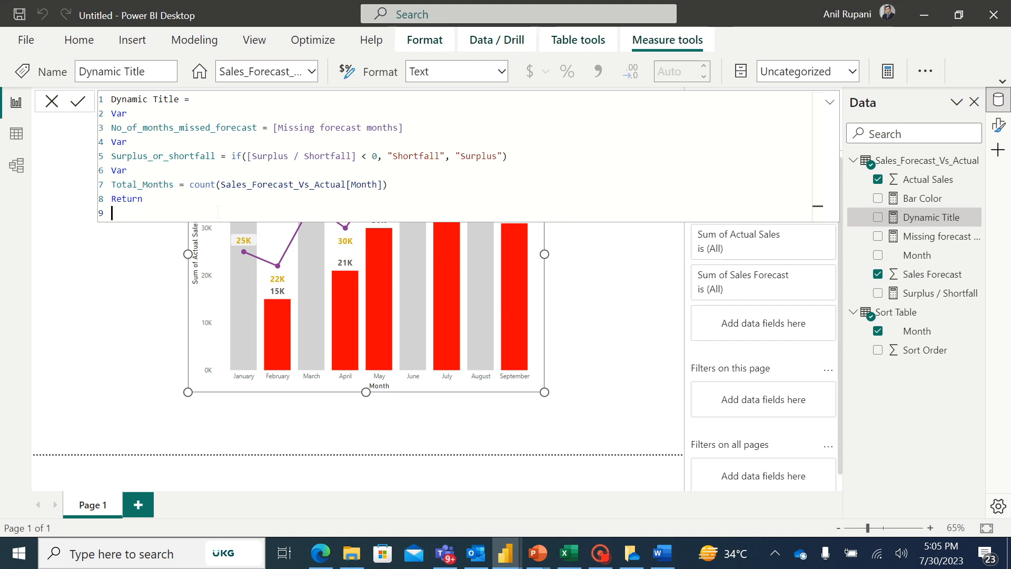
Step: Begin the returned text with "Forecast missed for", a space and the No_of_months_missed_forecast variable, joined with &
type("\"")
type("Forecast mi")
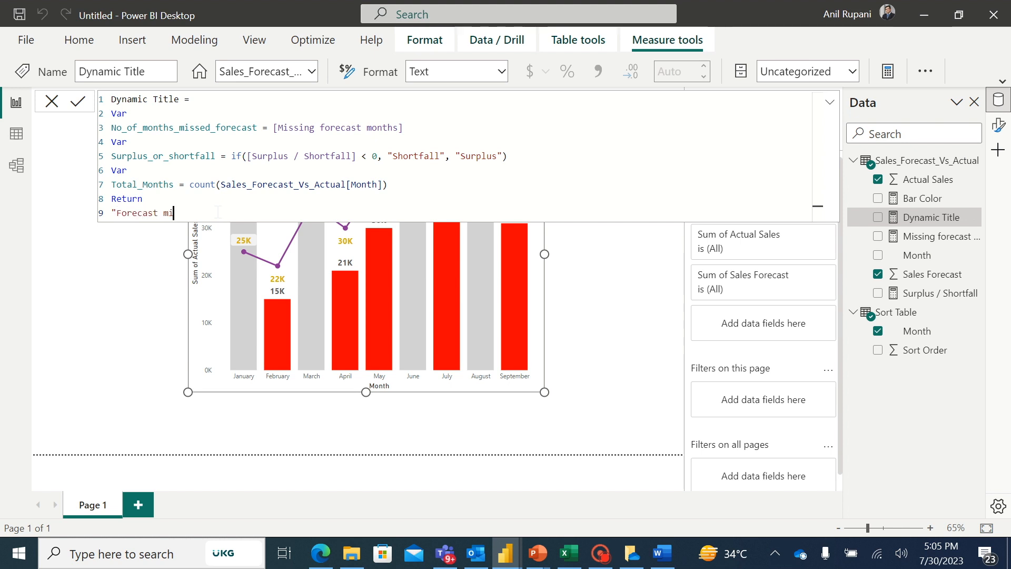
type("ssed for\"")
type("& \" \" ")
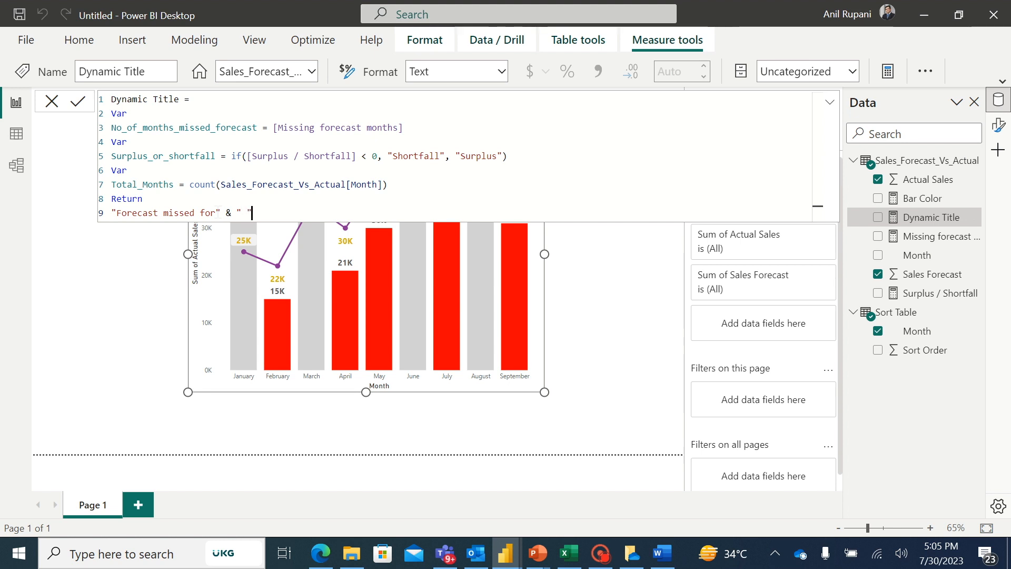
type("&")
type("N")
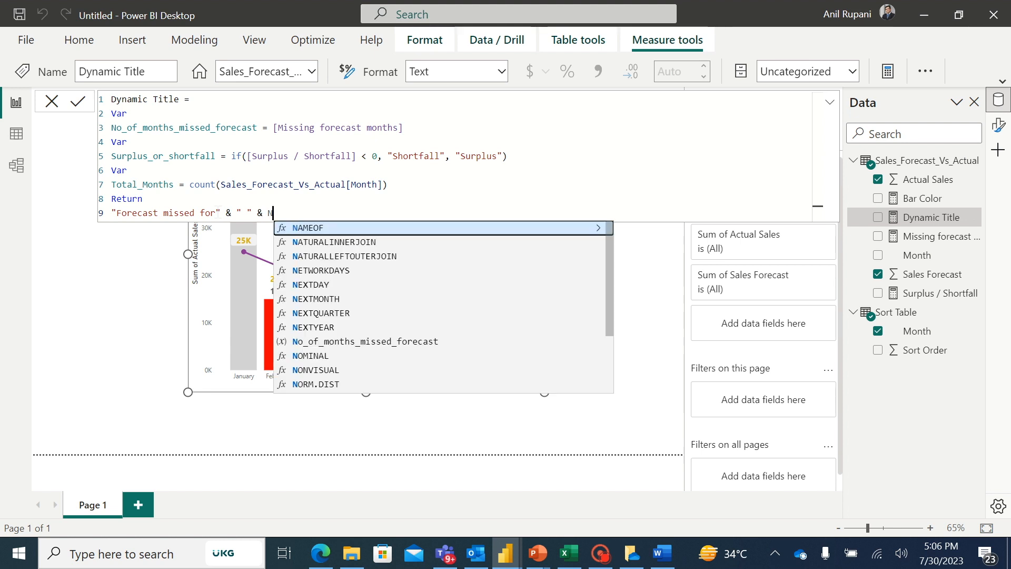
type("o")
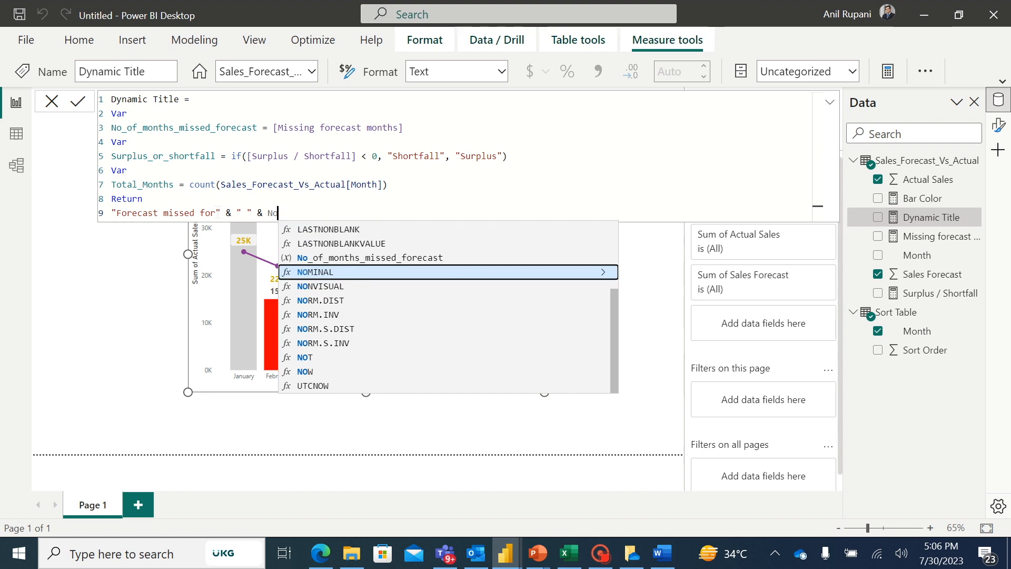
left_click(423, 258)
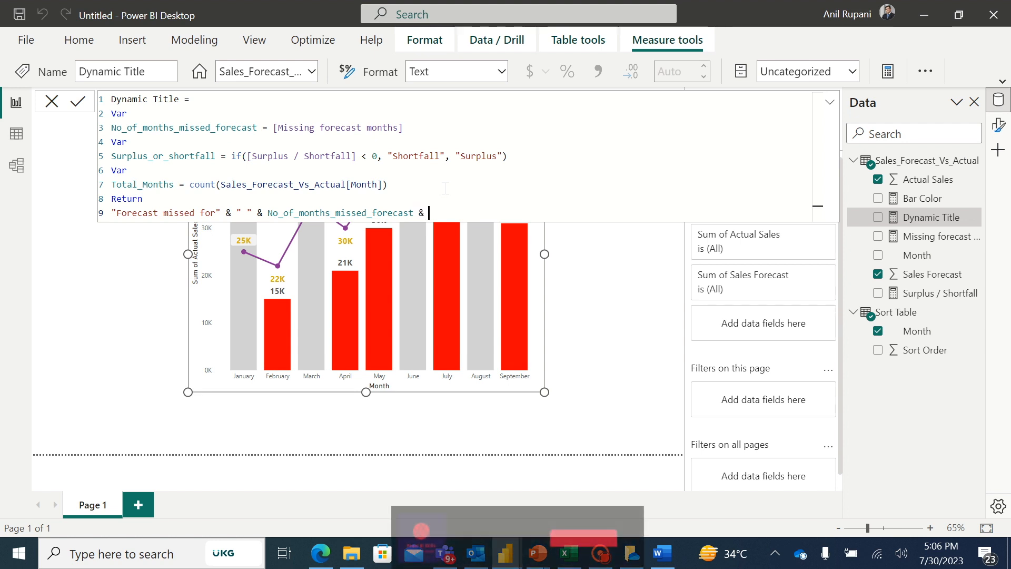
Step: Append a space, "Out of Total", another space and the Total_Months variable to the returned text
type("\" \" ")
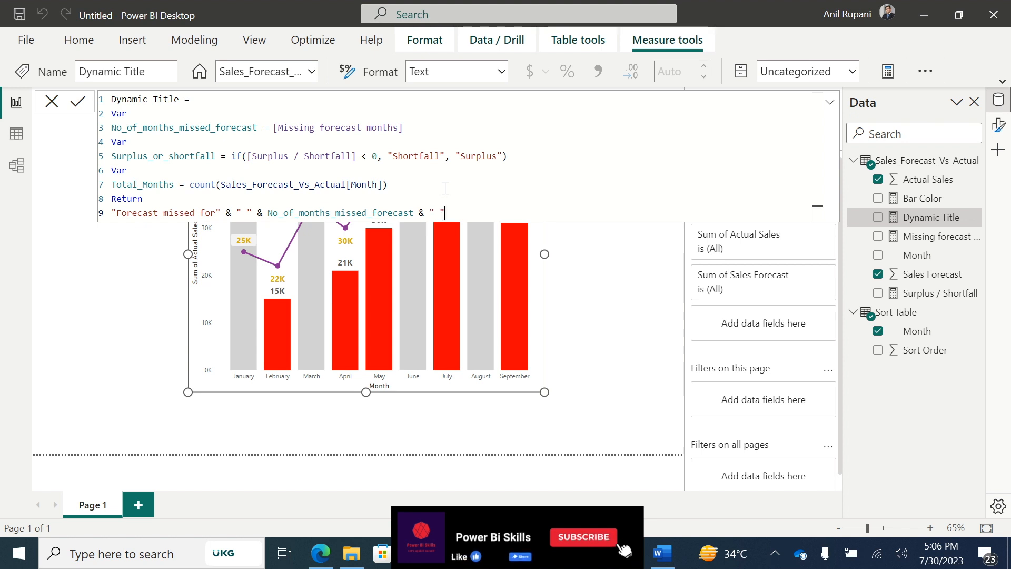
type("&")
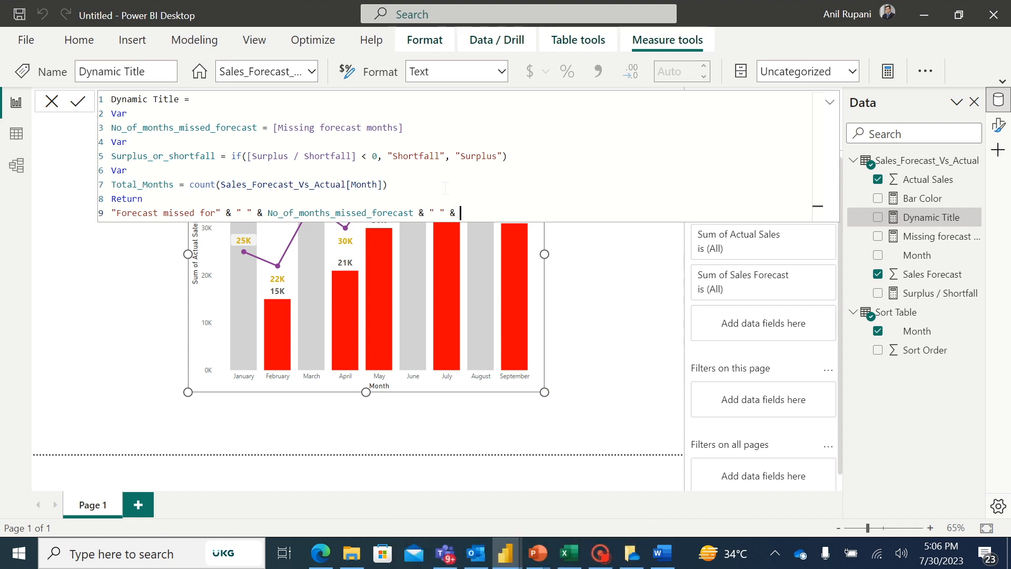
type("\"Out of Total\"")
type("& \" \" ")
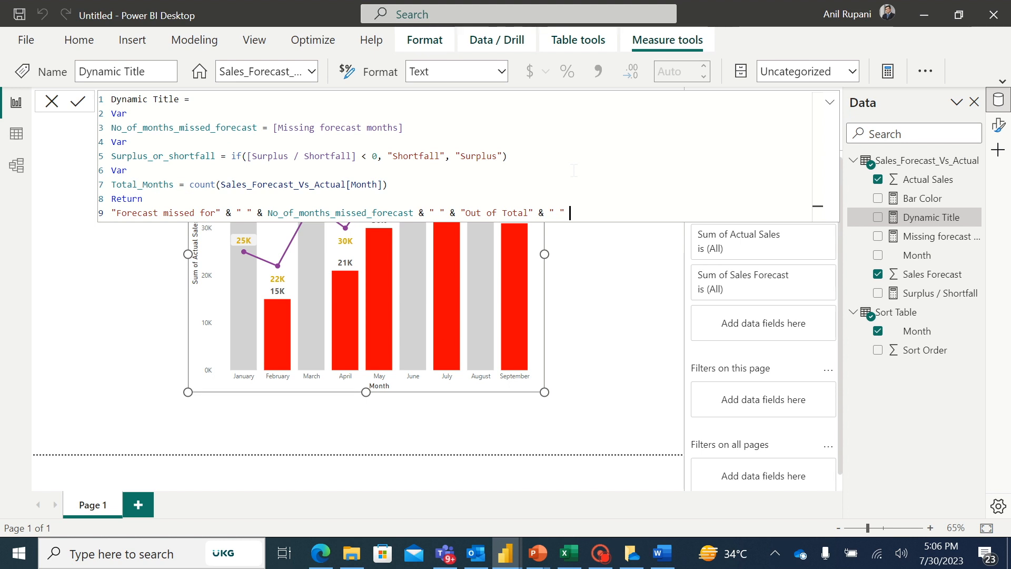
type("& Tot")
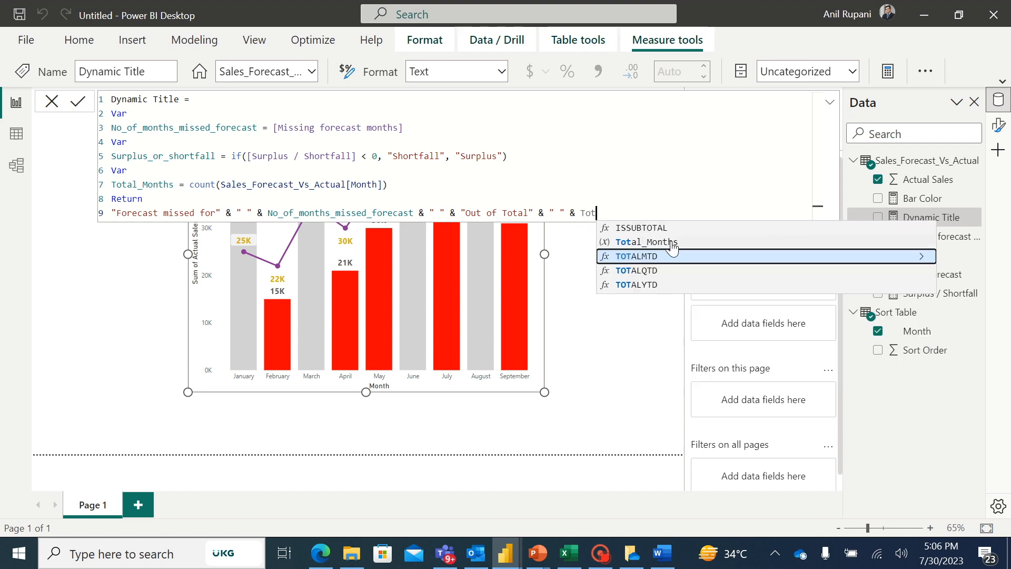
left_click(672, 241)
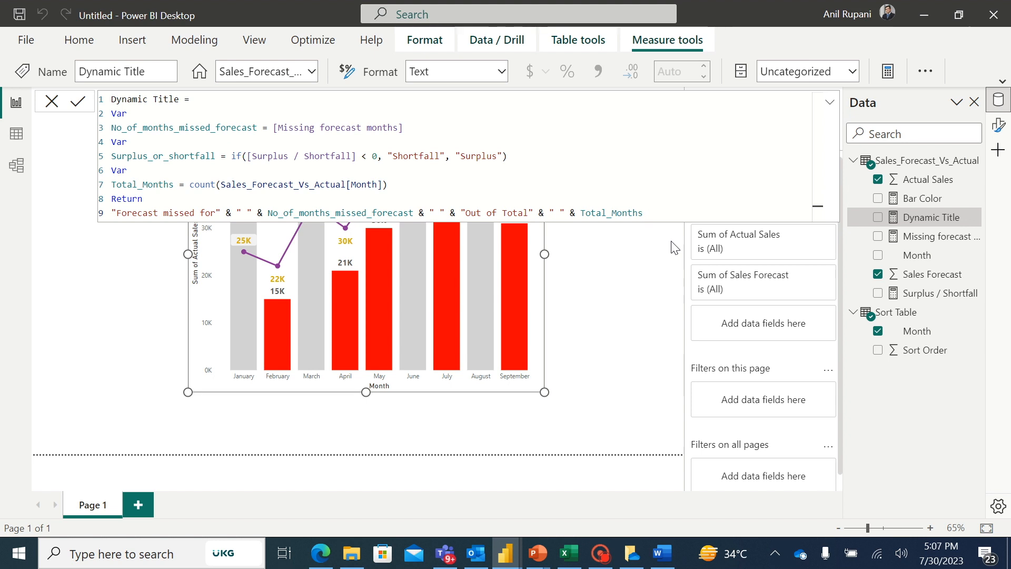
Step: Append "months", a comma "," and "Overall" to the returned text, with a " " separator before each
type("& \" \" & \"months\" ")
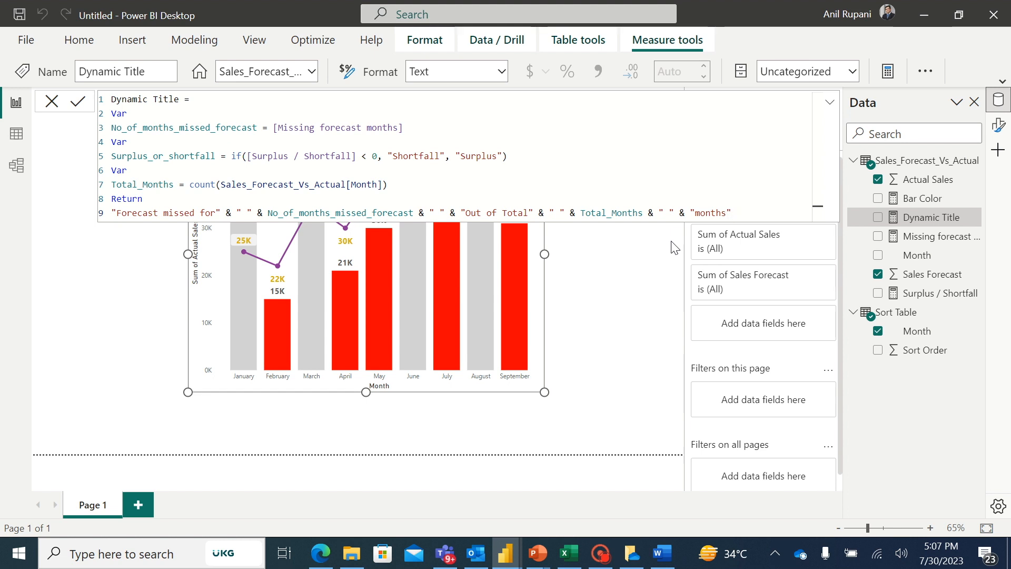
type("& \" \" & \",\"")
type("& \" \" ")
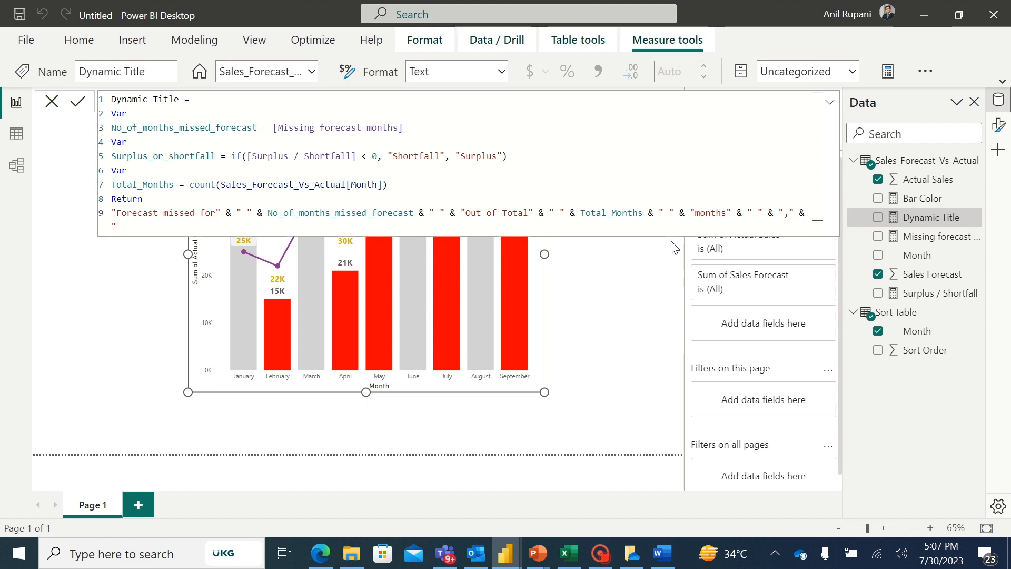
type("&")
type("\"Overall")
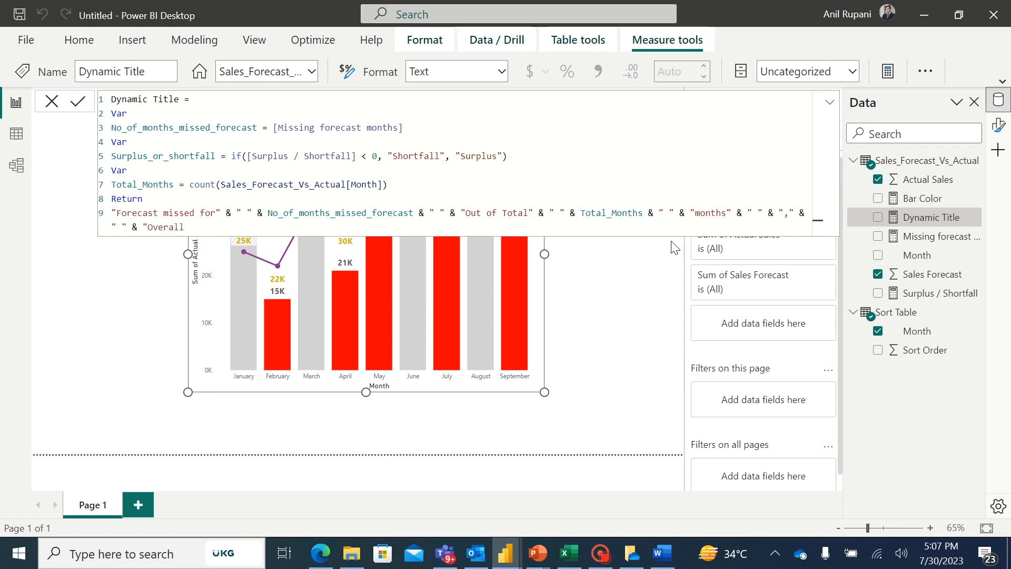
type("\"")
Step: Append Surplus_or_shortfall and the [Surplus / Shortfall] measure, each preceded by " ", and commit the Dynamic Title measure
type("& \" \" & Su")
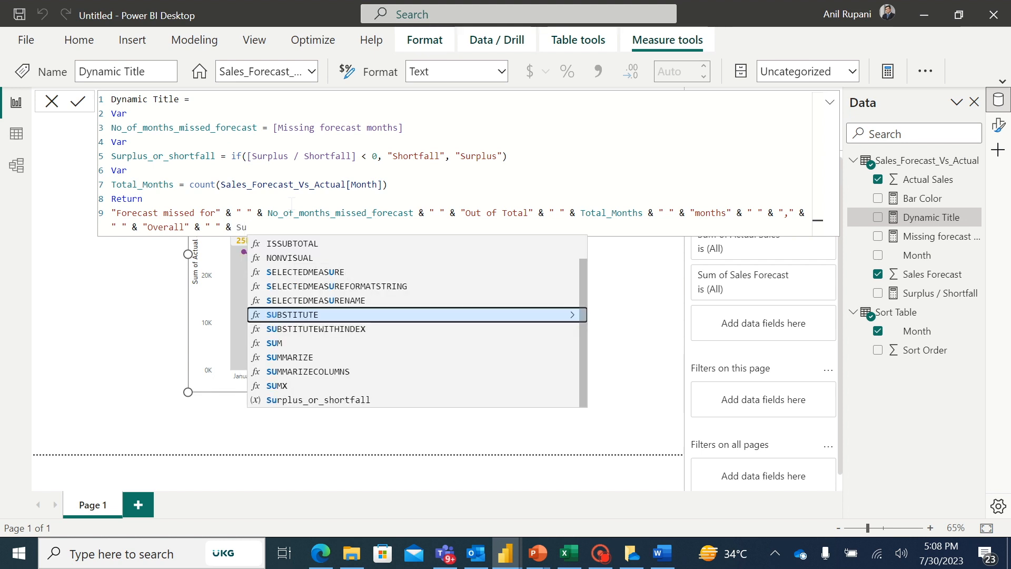
type("r")
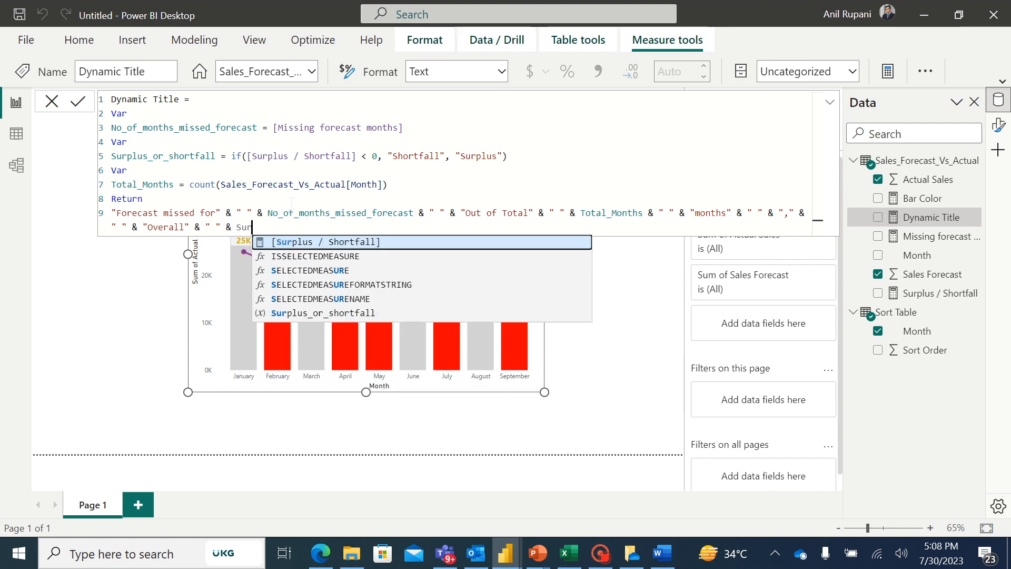
left_click(358, 314)
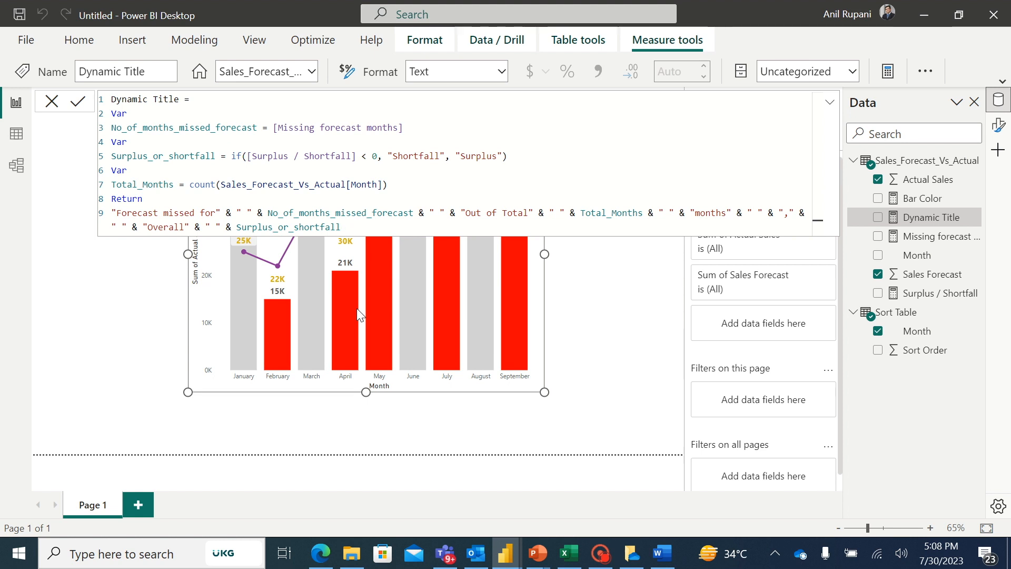
type("& \" \" &")
type("sur")
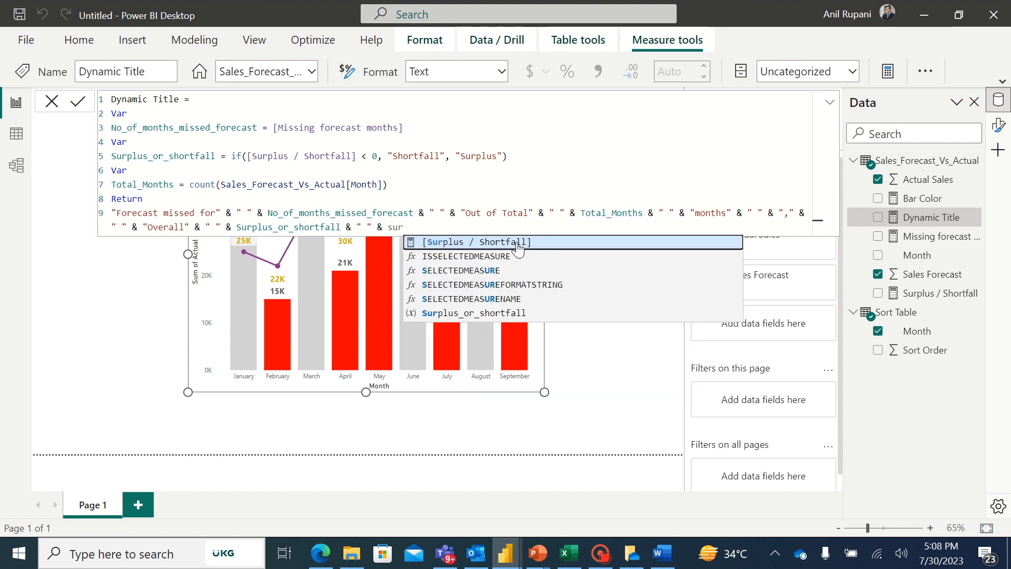
left_click(517, 241)
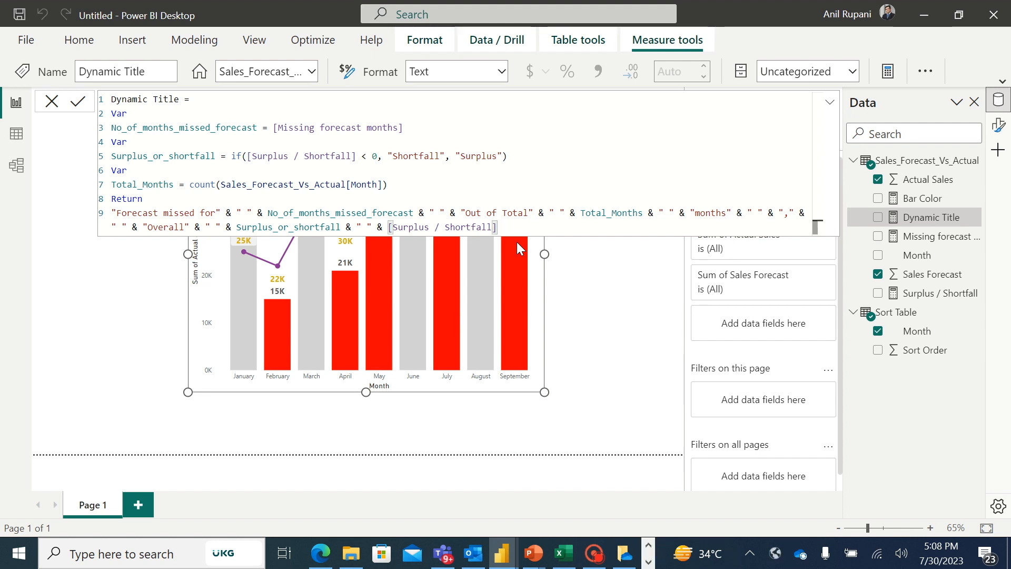
key("Return")
left_click(626, 272)
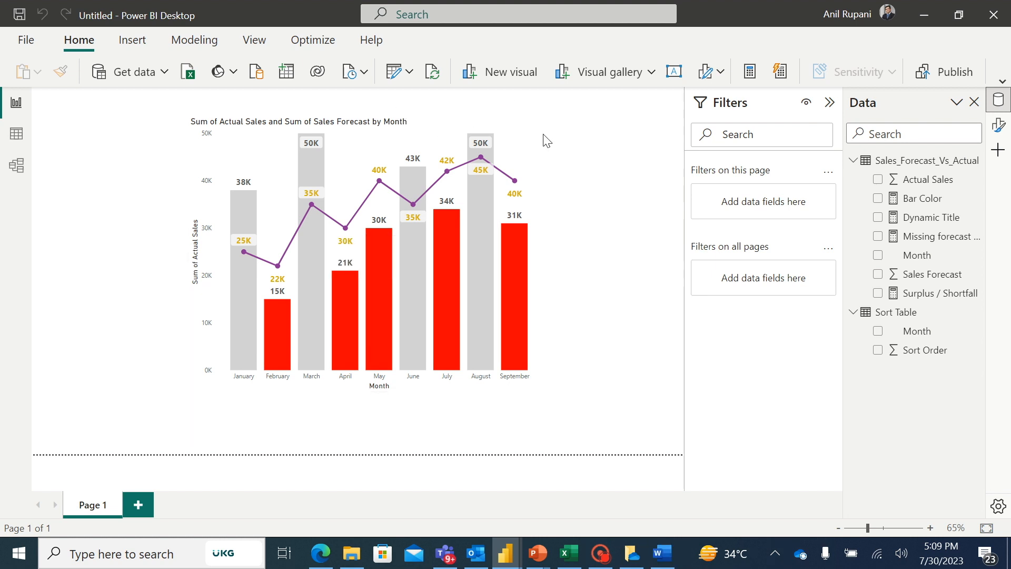
Step: Replace the combo chart's title text with "Forecast Vs Actual"
left_click(529, 140)
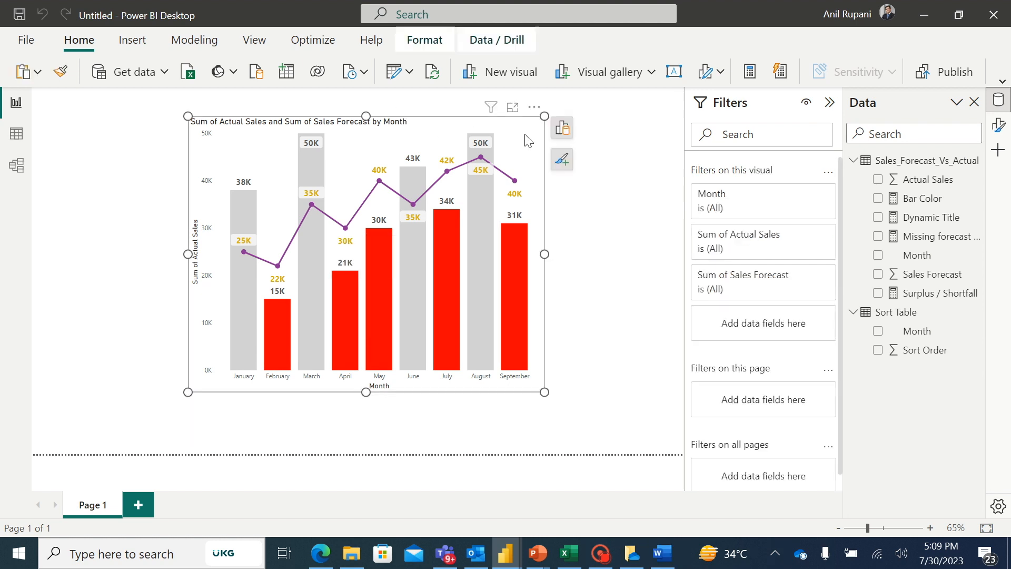
left_click(998, 128)
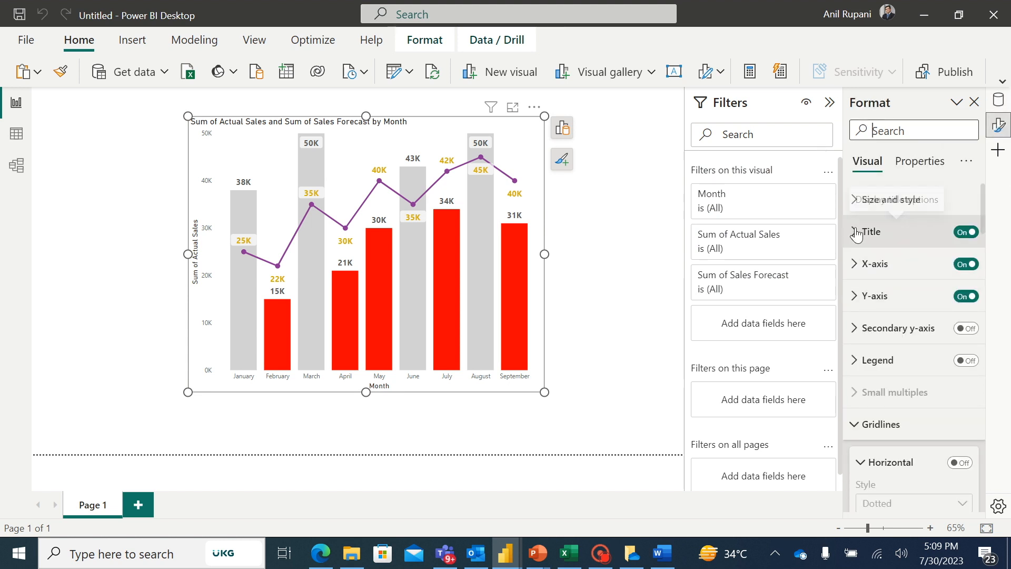
left_click(857, 232)
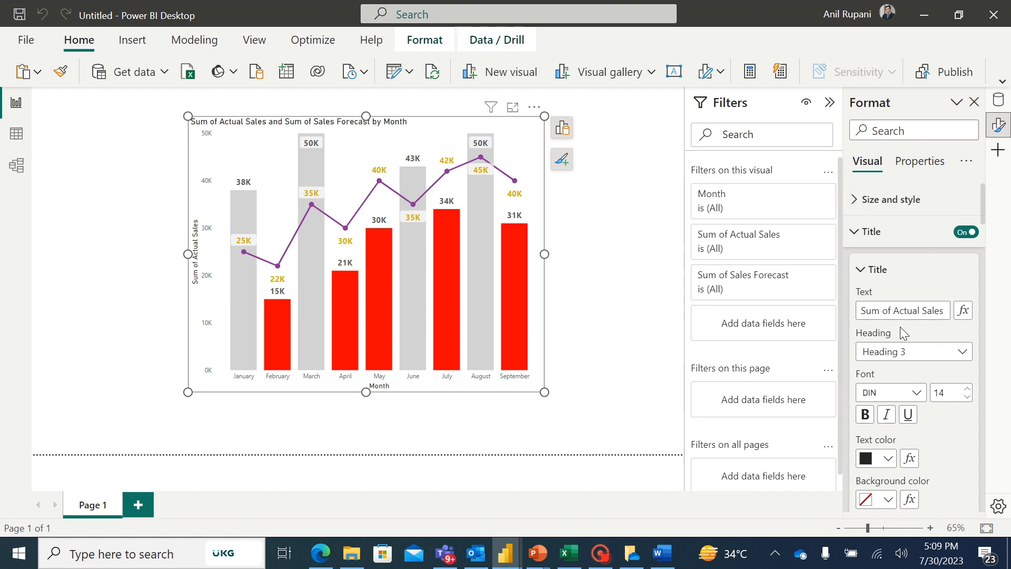
left_click(872, 311)
left_click_drag(863, 311, 948, 311)
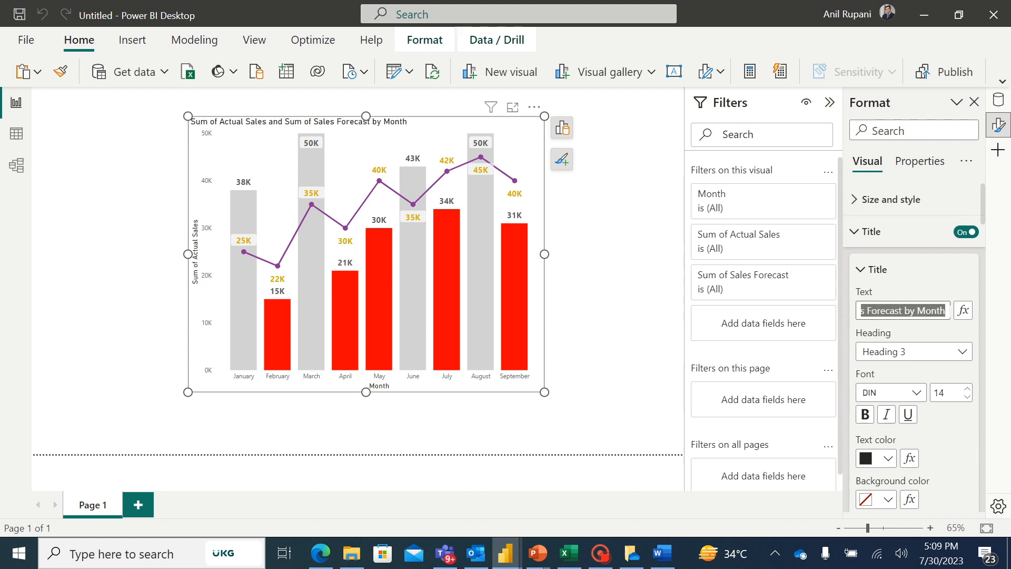
key("BackSpace")
type("Fo")
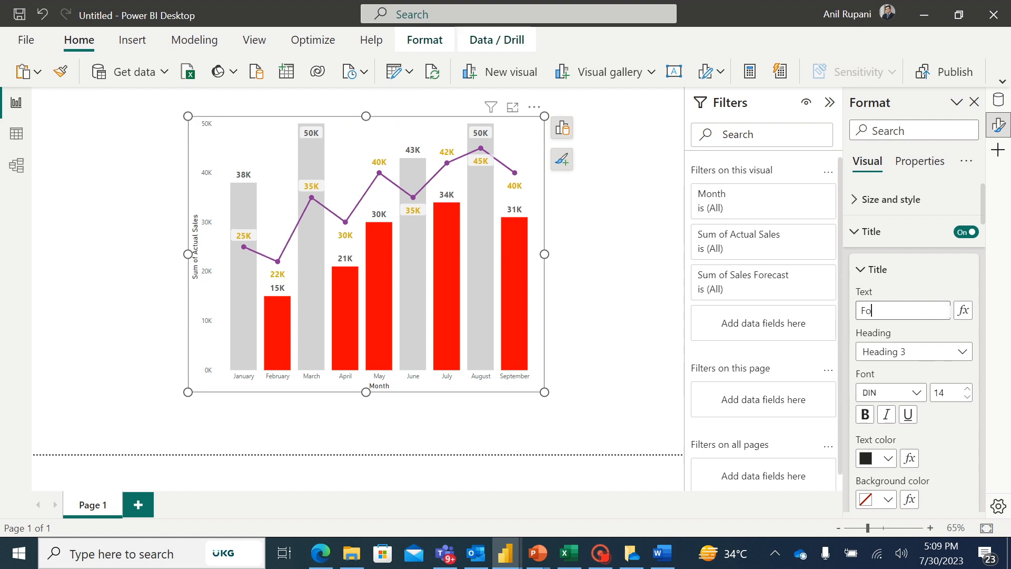
type("recast Vs Actual")
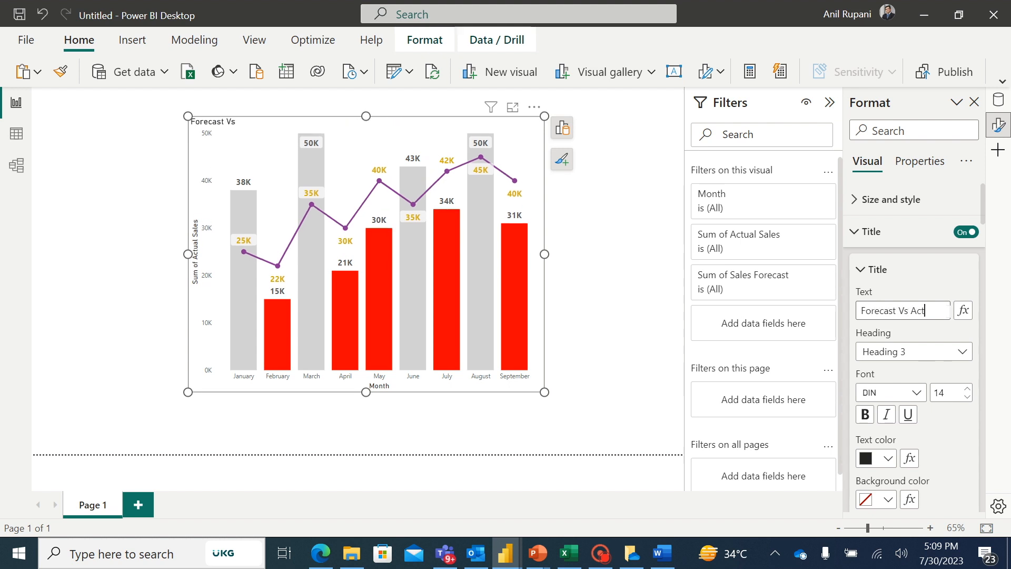
Step: Make the chart title bold and set its font size to 20
left_click(865, 415)
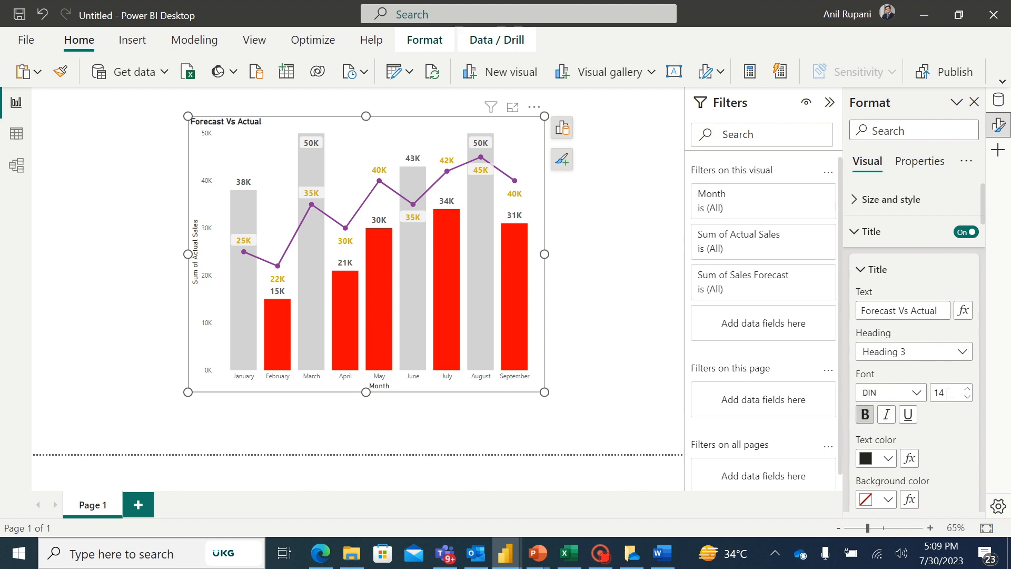
double_click(948, 394)
type("20")
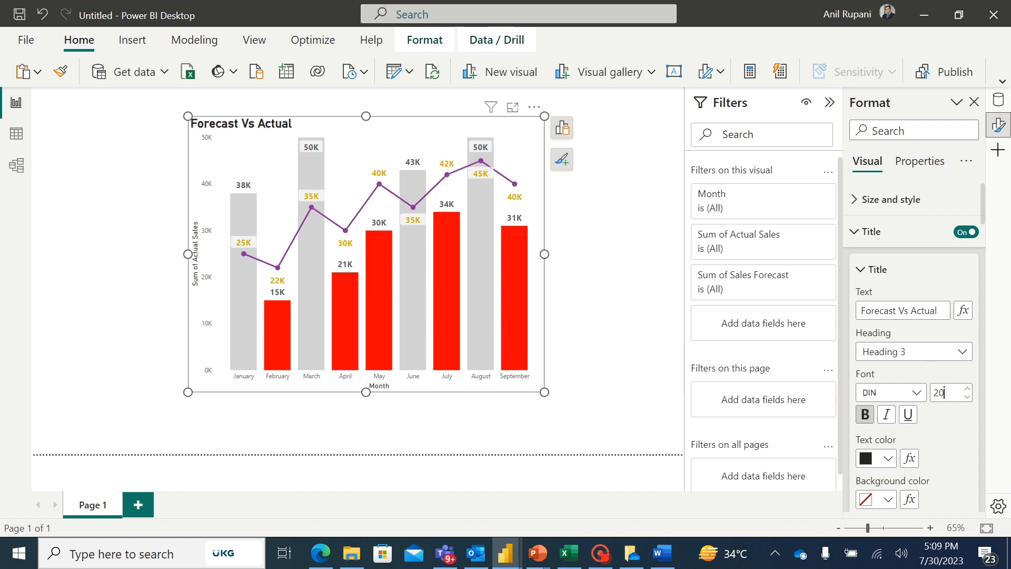
Step: Turn on the combo chart's subtitle and base its text on the Dynamic Title measure from Sales_Forecast_Vs_Actual
left_click_drag(983, 219, 987, 266)
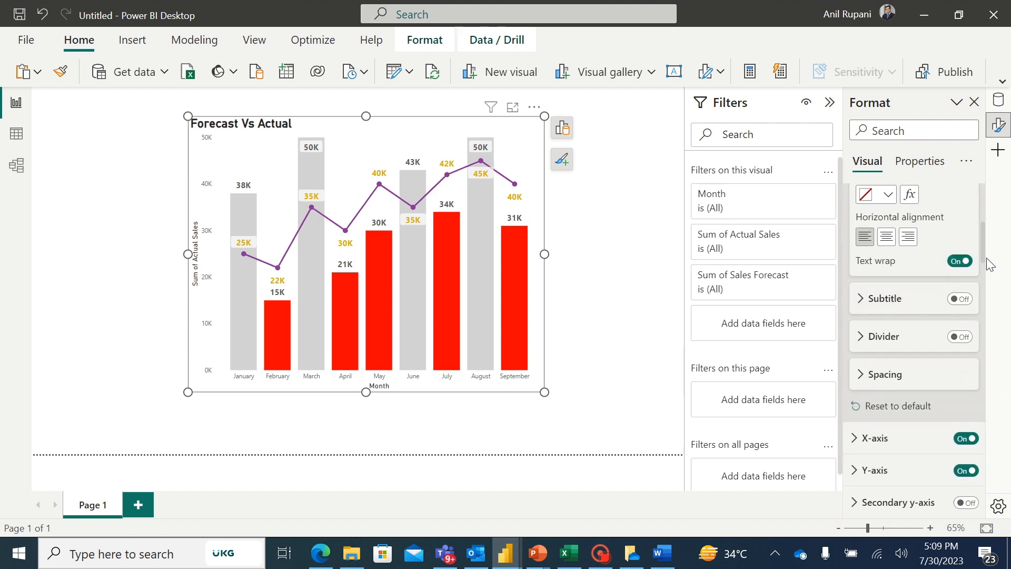
left_click(968, 293)
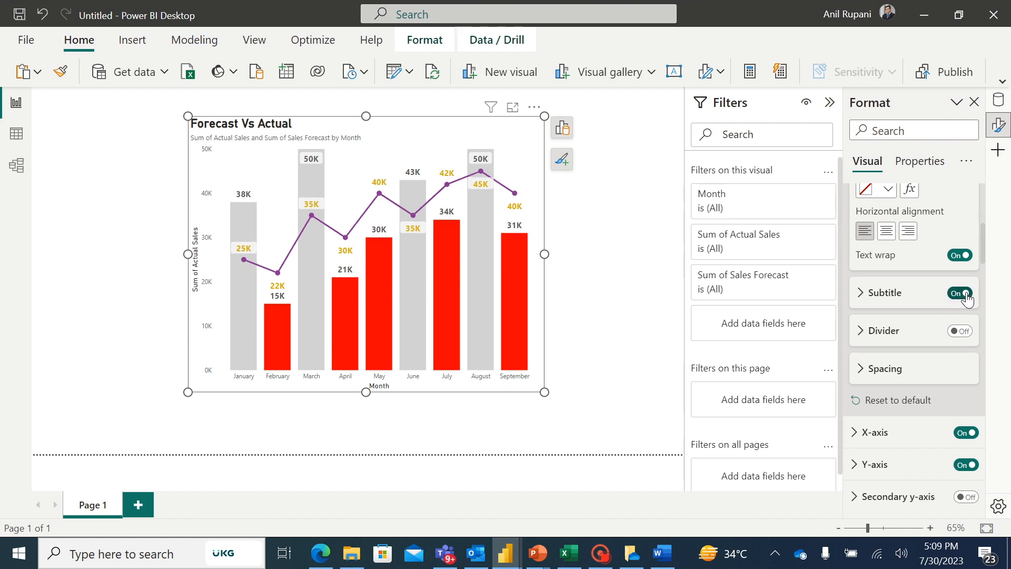
left_click(861, 294)
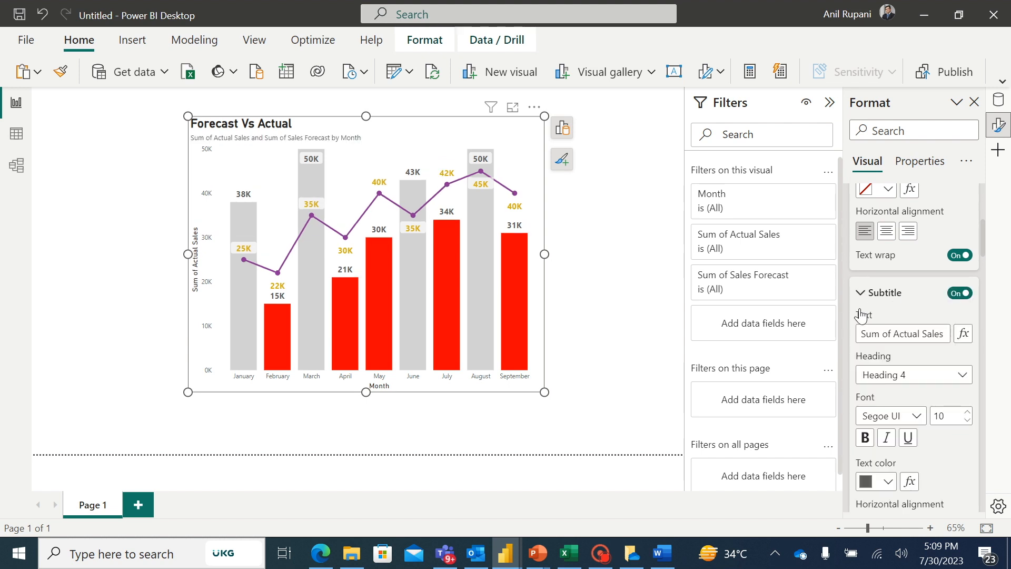
left_click(964, 335)
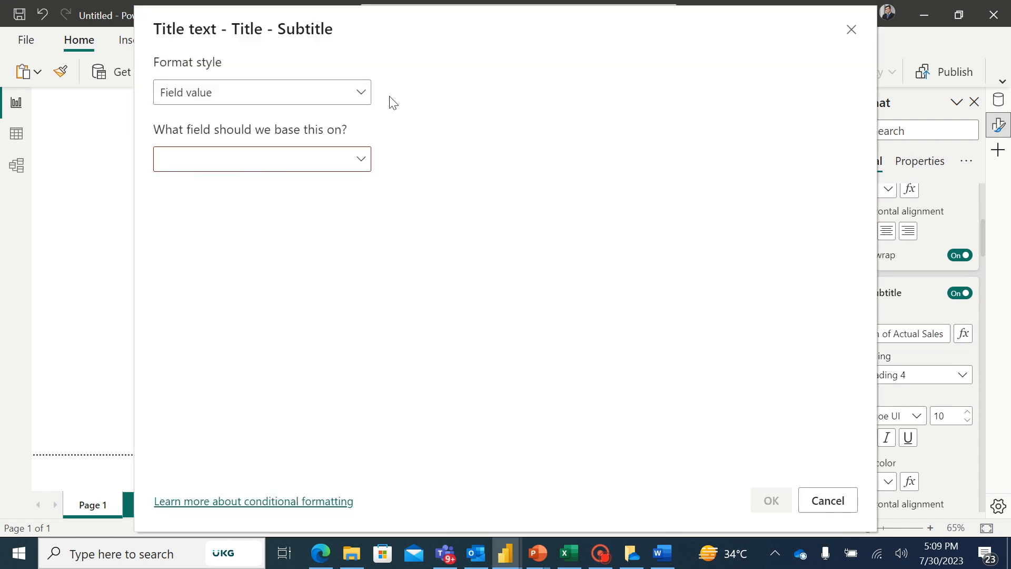
left_click(351, 163)
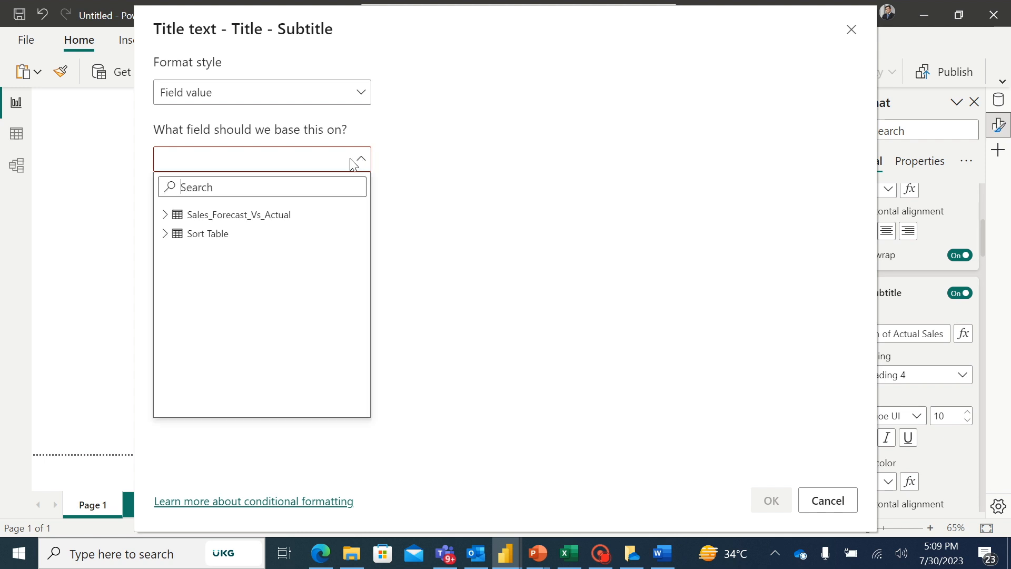
left_click(165, 216)
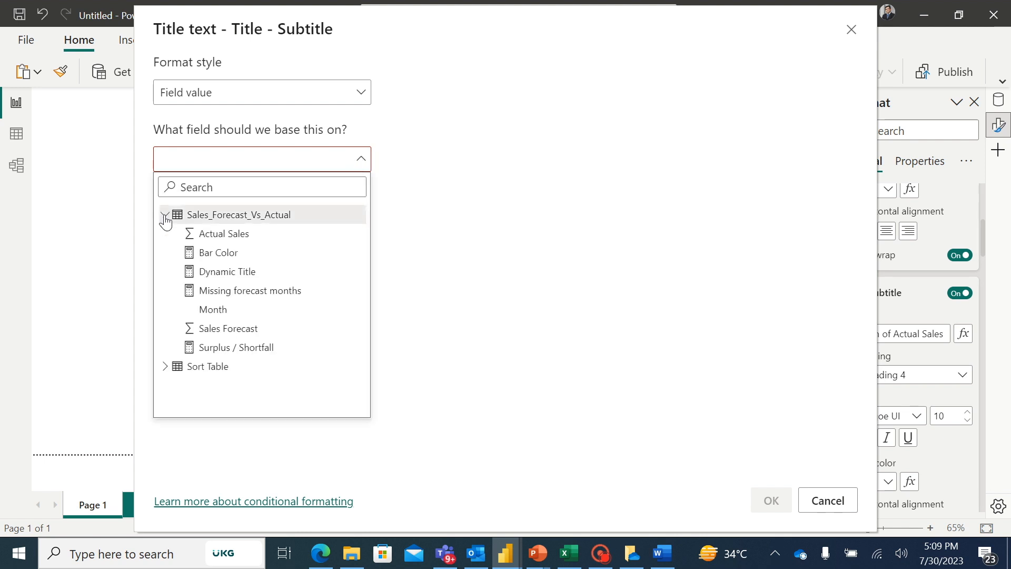
left_click(236, 273)
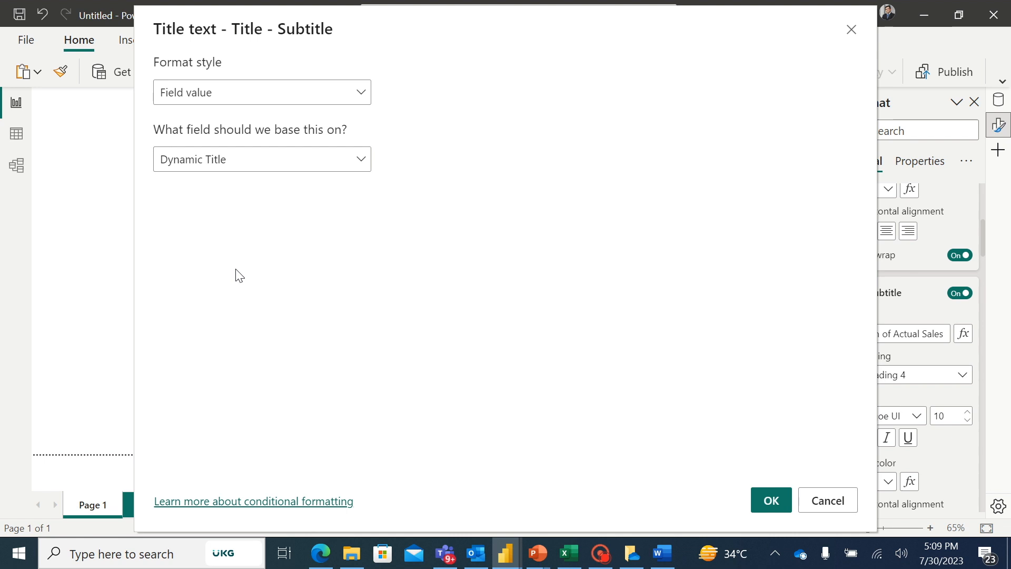
left_click(771, 501)
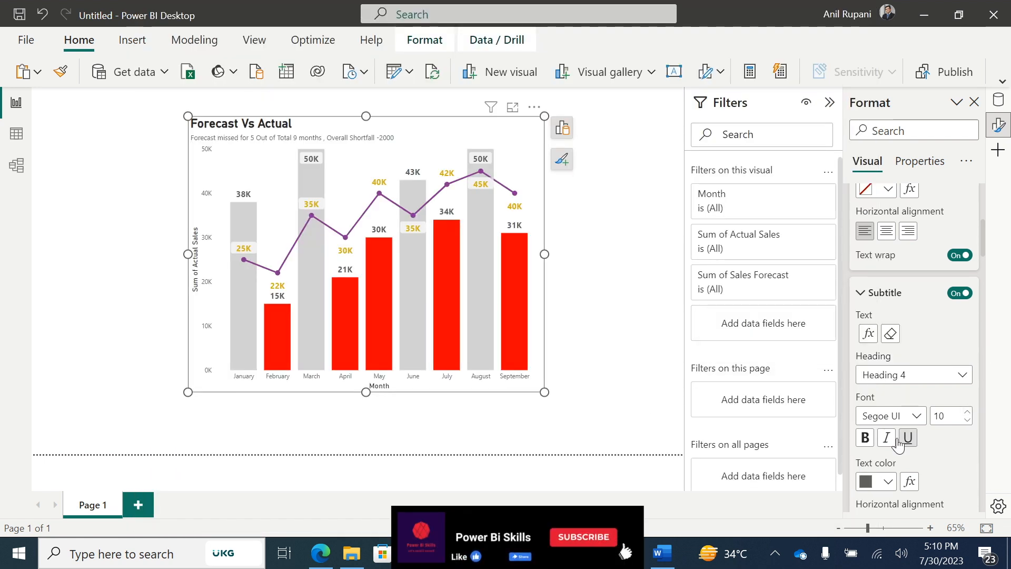
Step: Set the chart subtitle's font size to 14 and make it bold
double_click(941, 416)
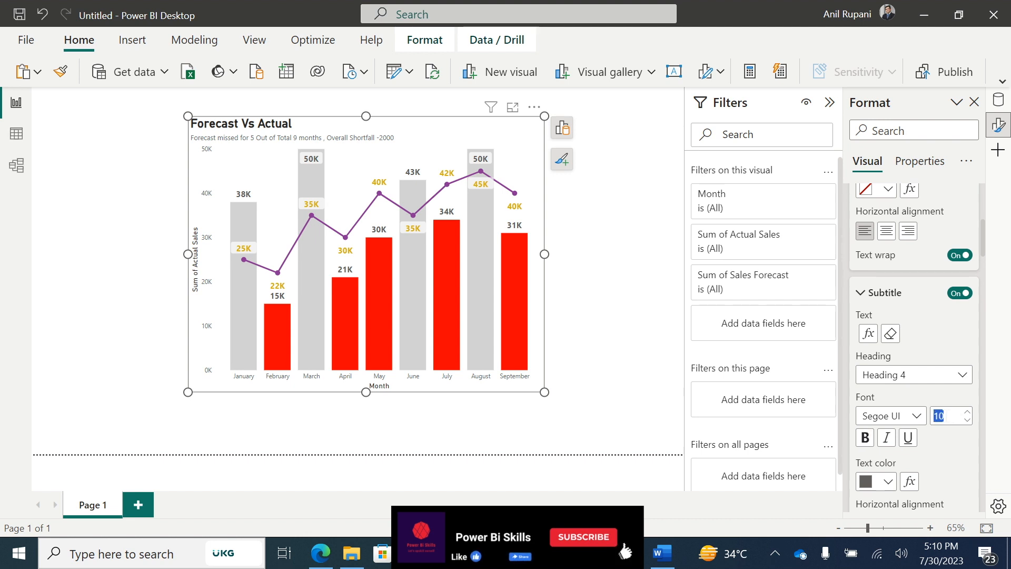
type("14")
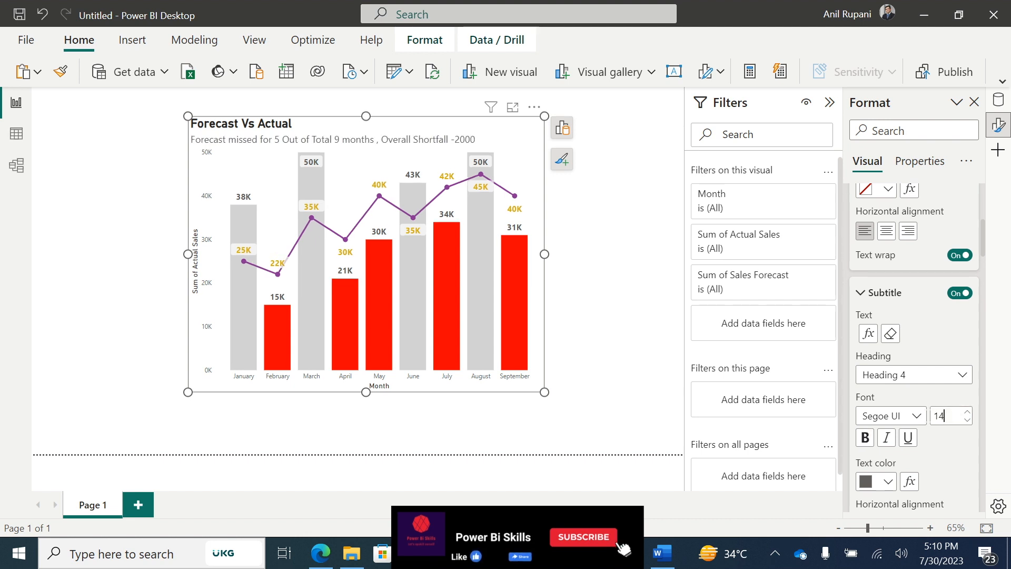
left_click(865, 437)
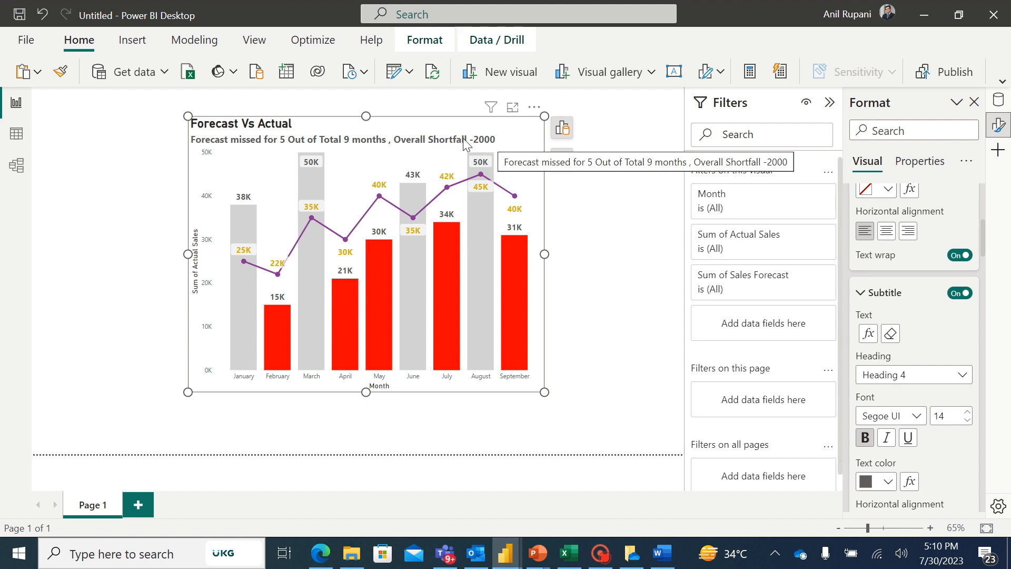
Step: In the Dynamic Title measure, wrap the final [Surplus / Shortfall] in a FORMAT function with "$0,0.00" and commit the measure
left_click(1001, 102)
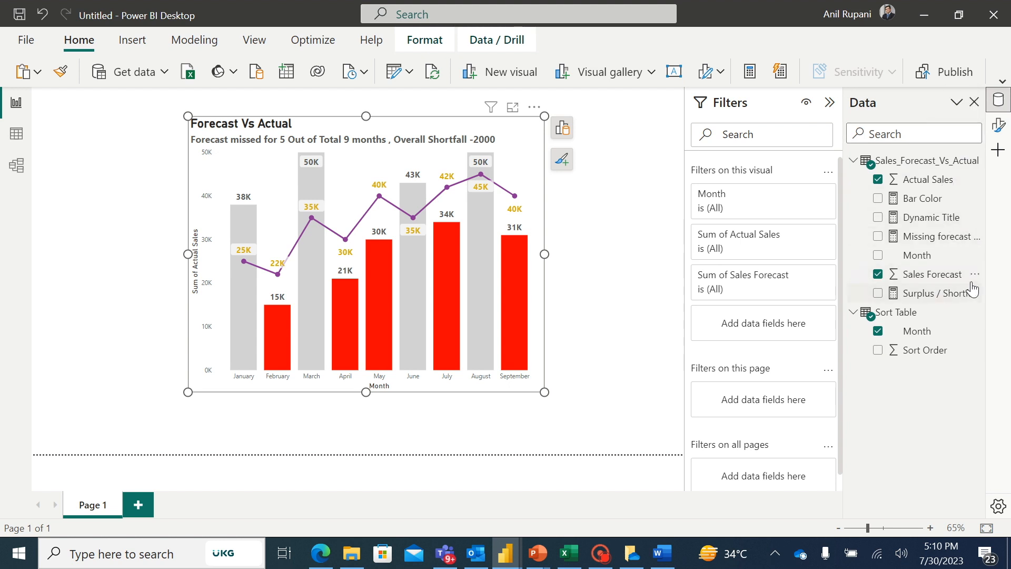
left_click(923, 218)
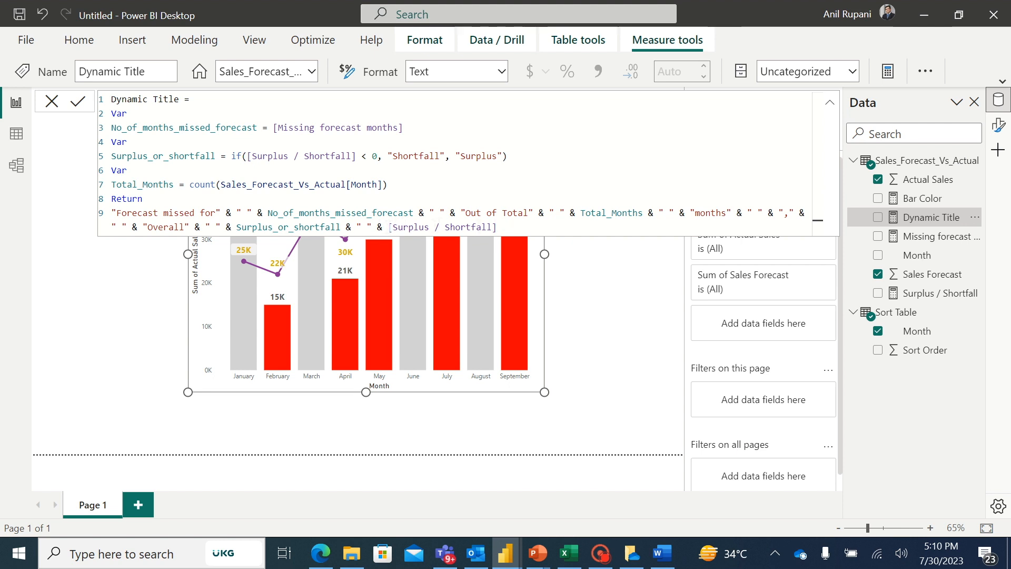
left_click(389, 227)
type("forma")
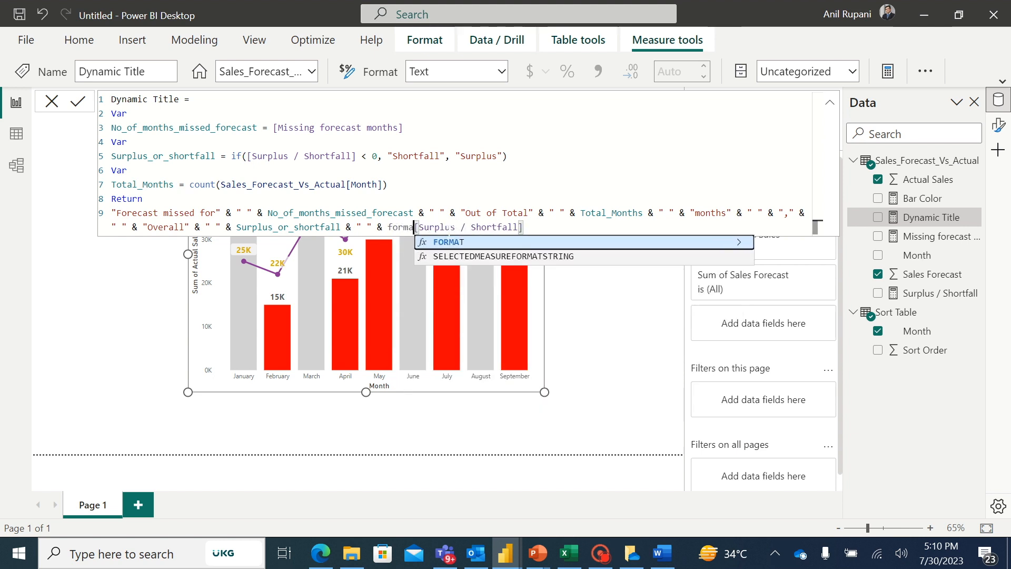
type("t(")
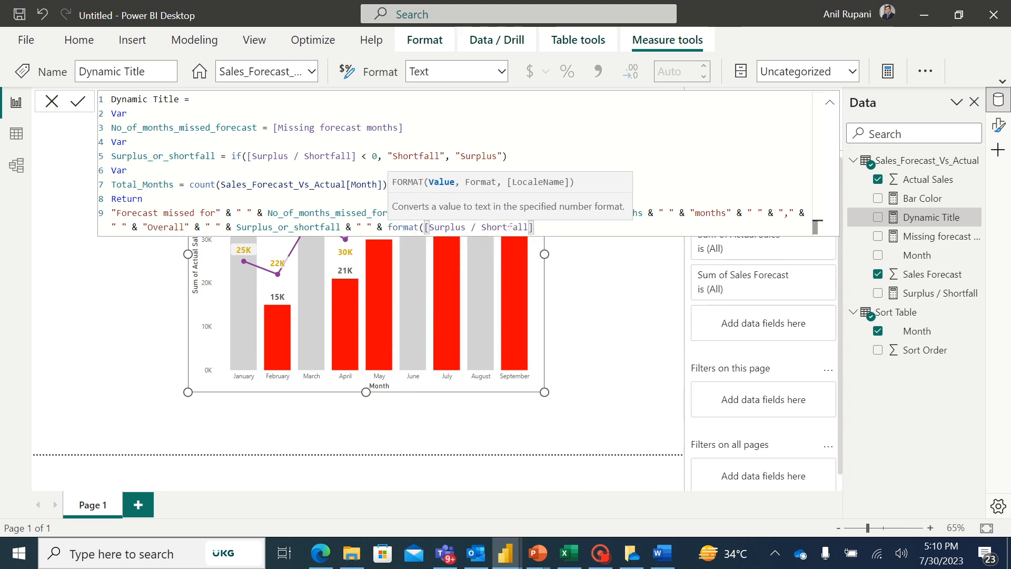
left_click(533, 227)
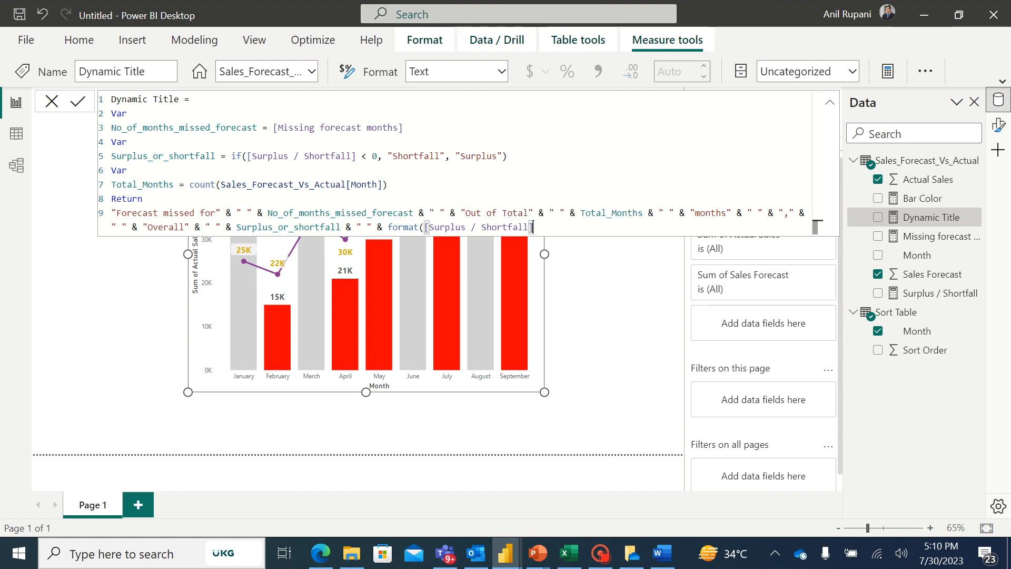
type(",")
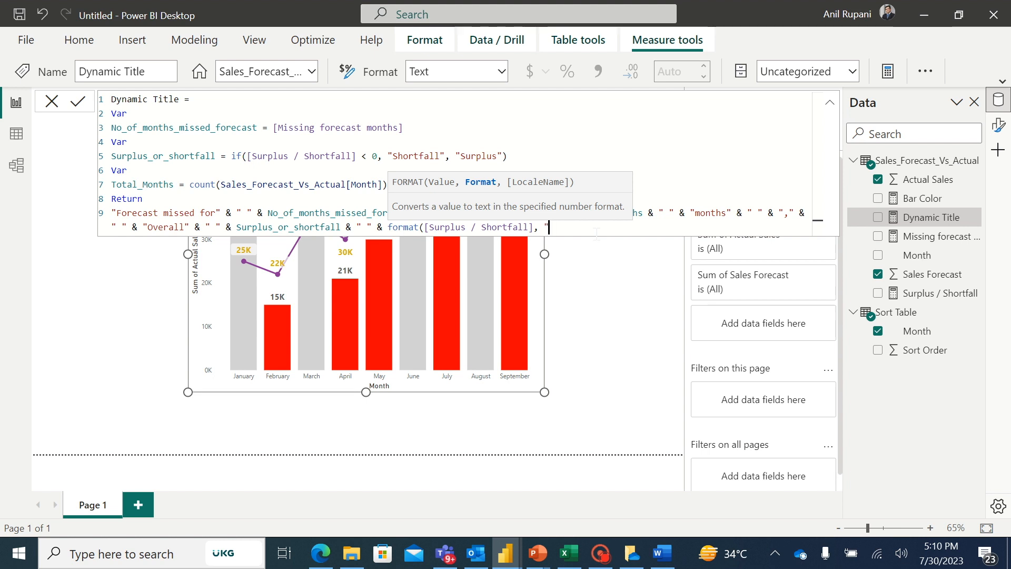
type("\"$0,0.00\")")
key("Return")
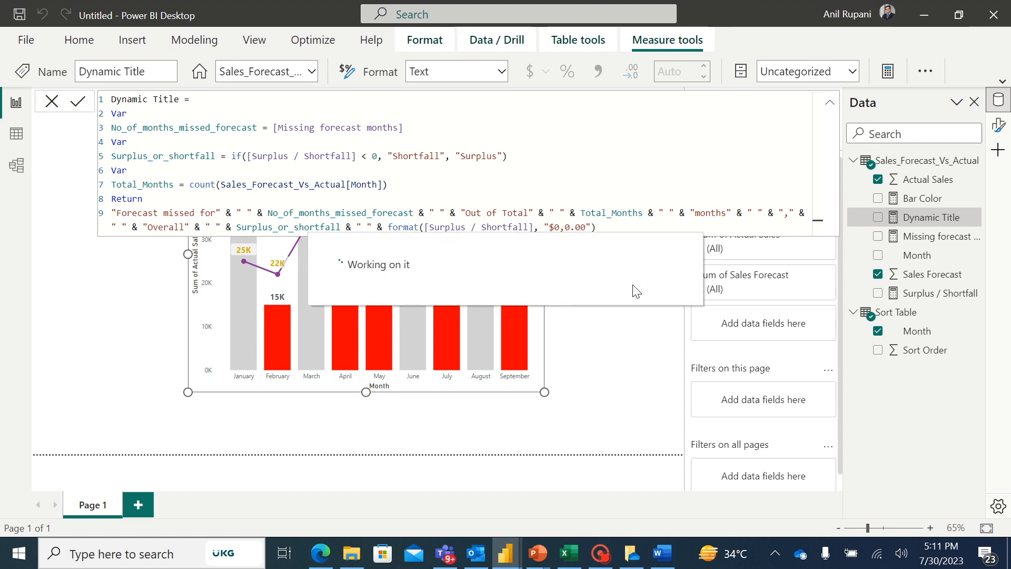
left_click(636, 292)
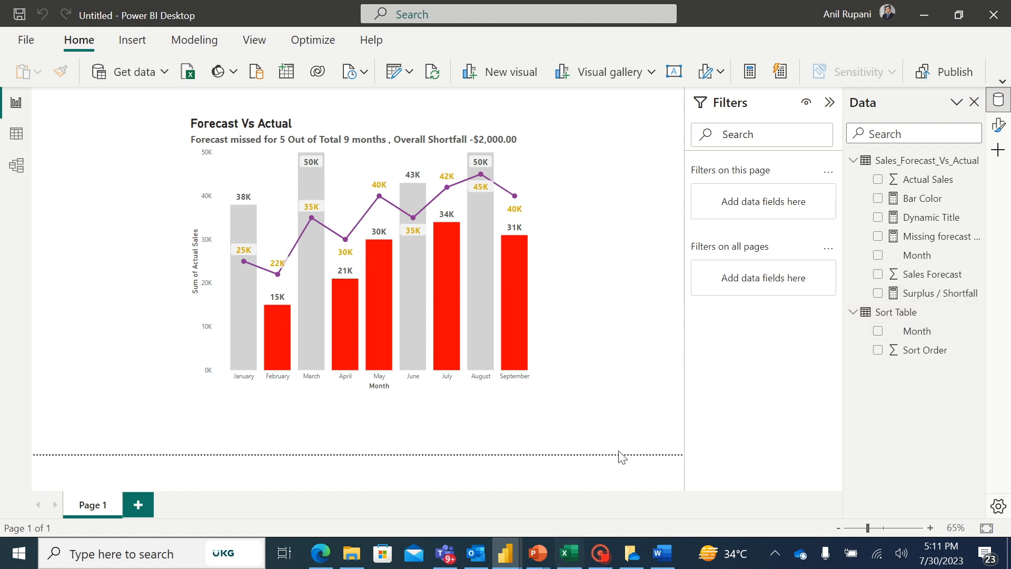
Step: Switch to the sales workbook in Excel and select cell D3 beside January's actual sales
left_click(578, 558)
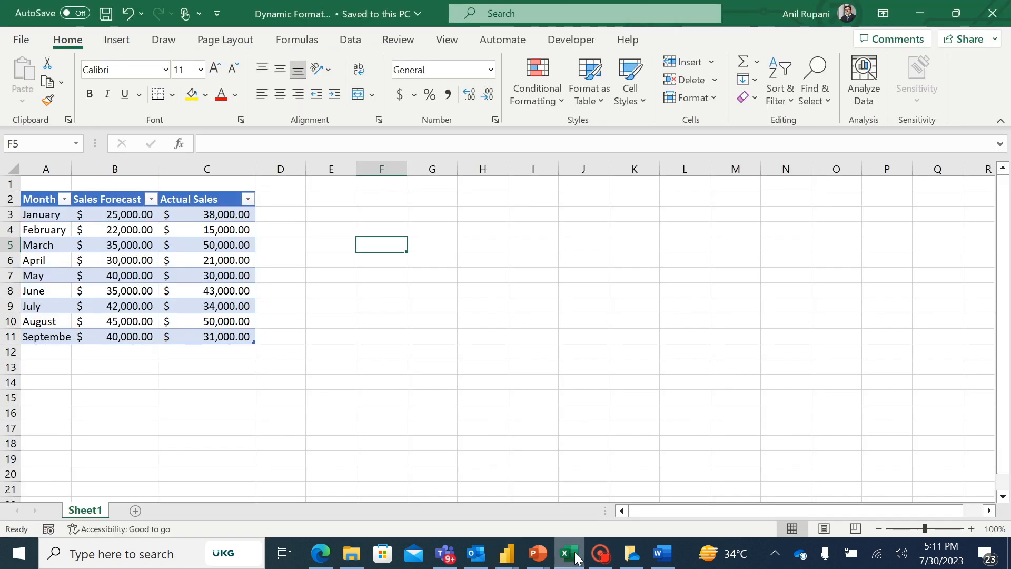
left_click(287, 215)
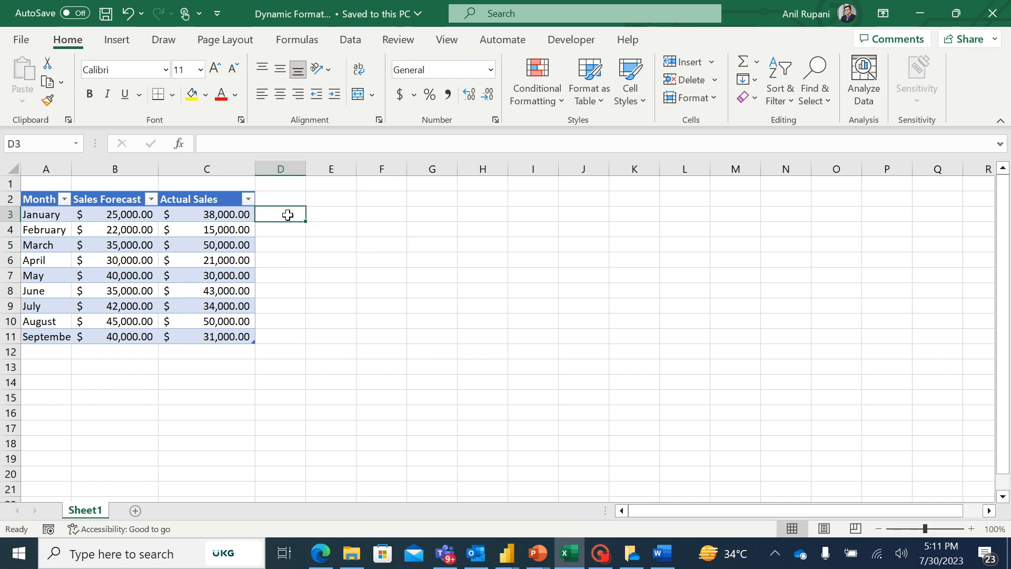
type("=")
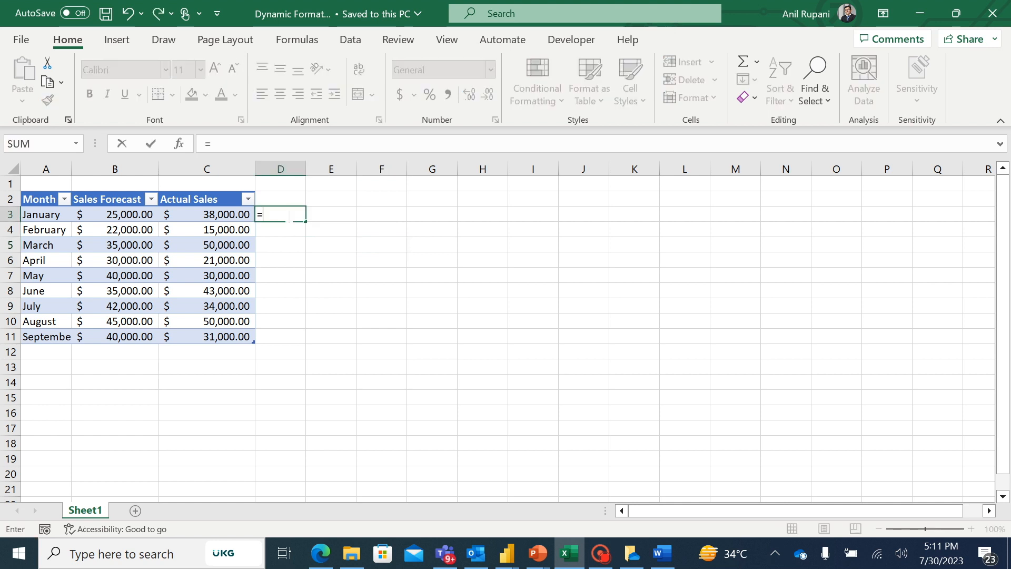
left_click(115, 215)
type("-")
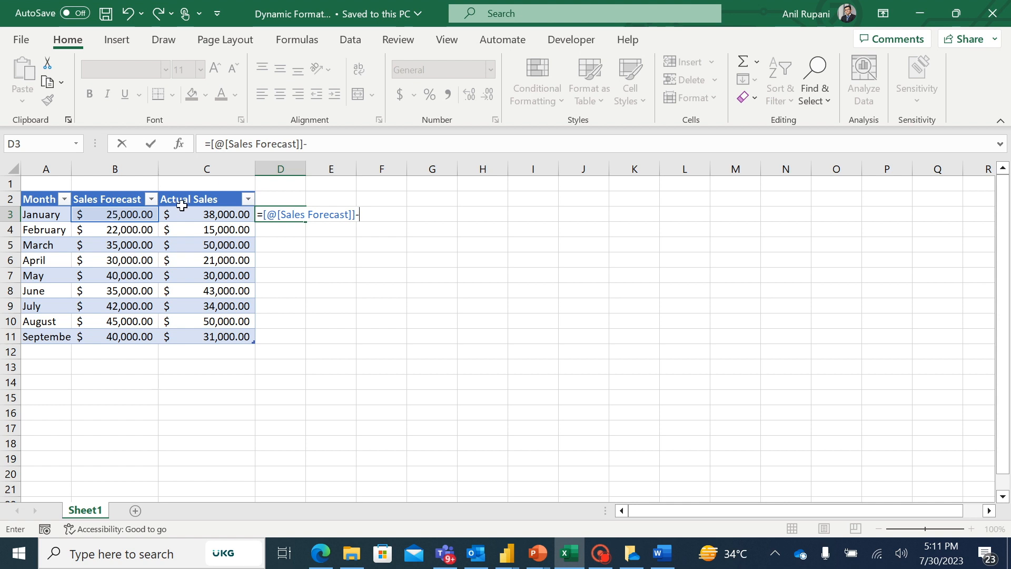
left_click(198, 213)
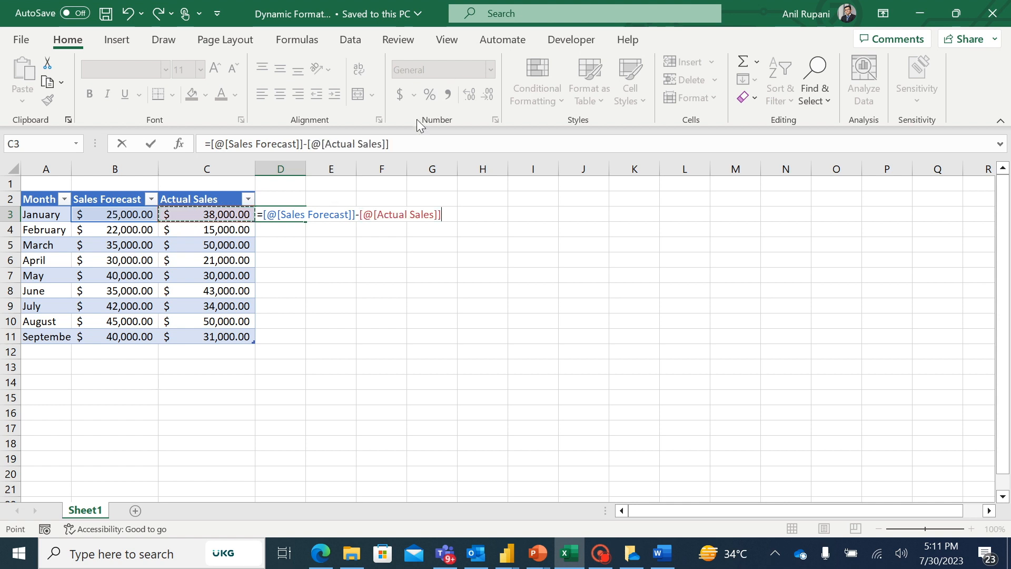
left_click_drag(402, 138, 198, 143)
key("BackSpace")
Step: Enter the formula =[@[Actual Sales]]-[@[Sales Forecast]] in D3 to add a difference column to the table
type("=")
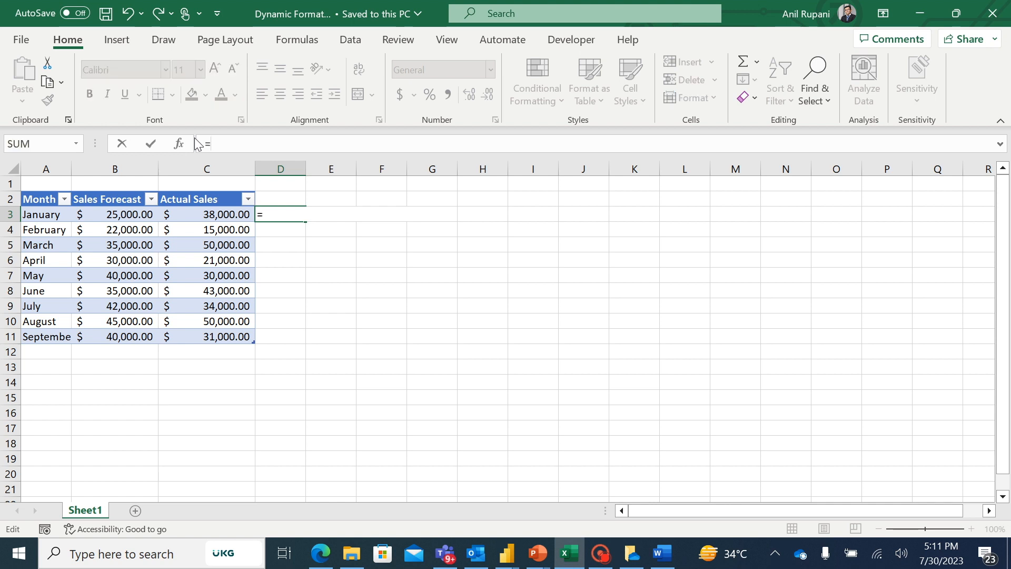
left_click(198, 213)
type("-")
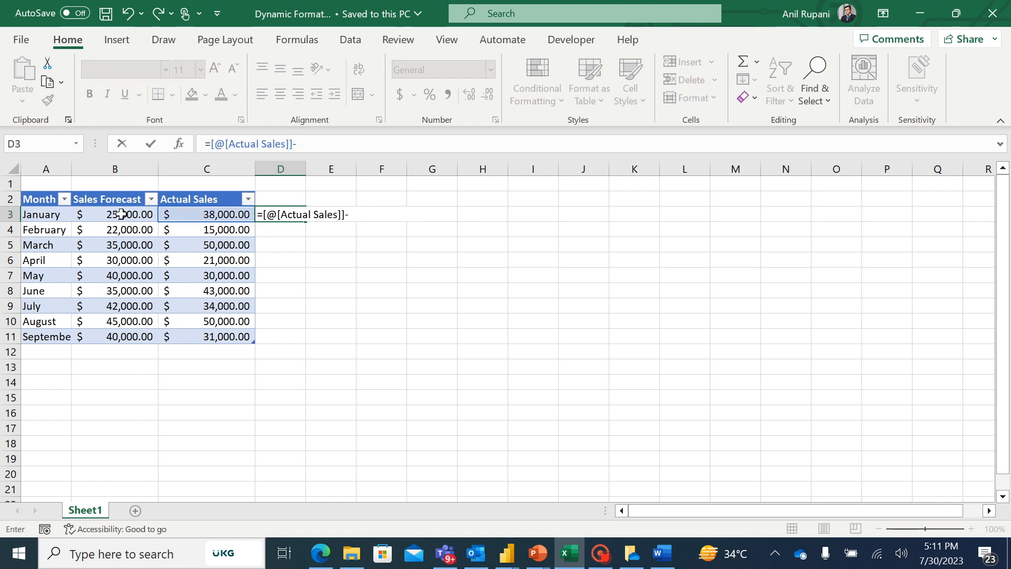
left_click(145, 214)
key("Return")
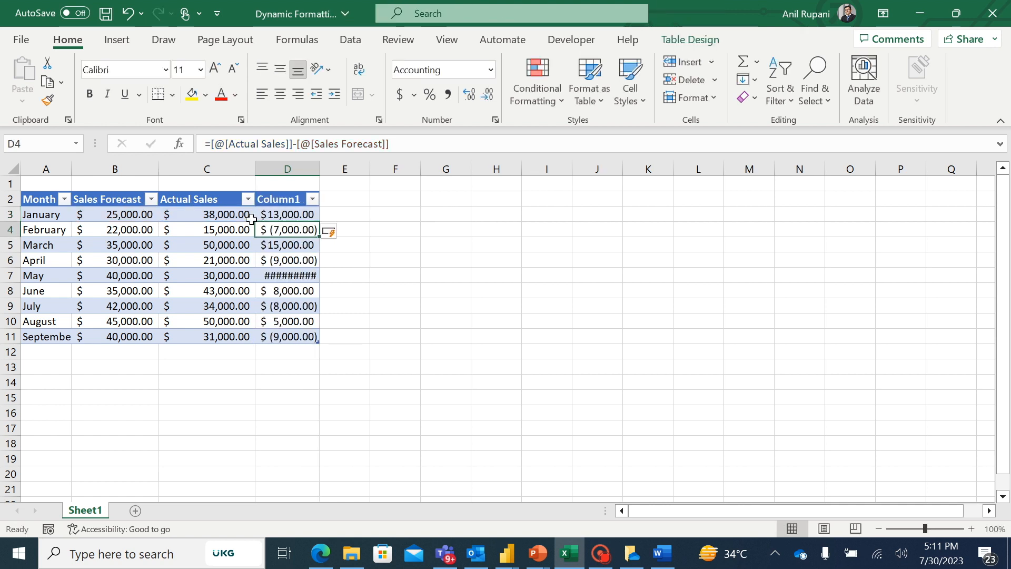
Step: Check the sum of the January to September differences in D3:D11, and switch back to Power BI
left_click_drag(294, 211, 295, 340)
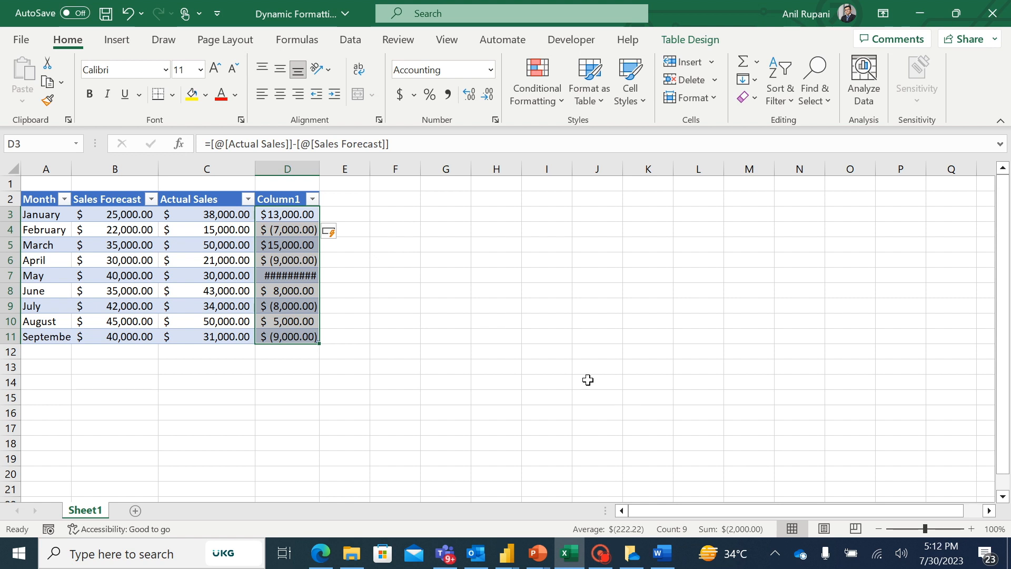
key("alt+Tab")
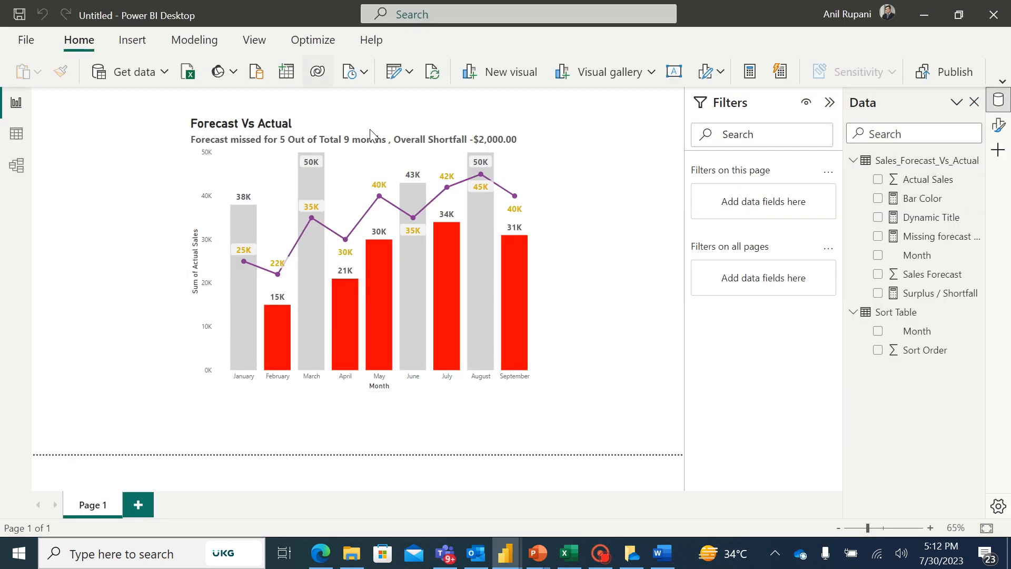